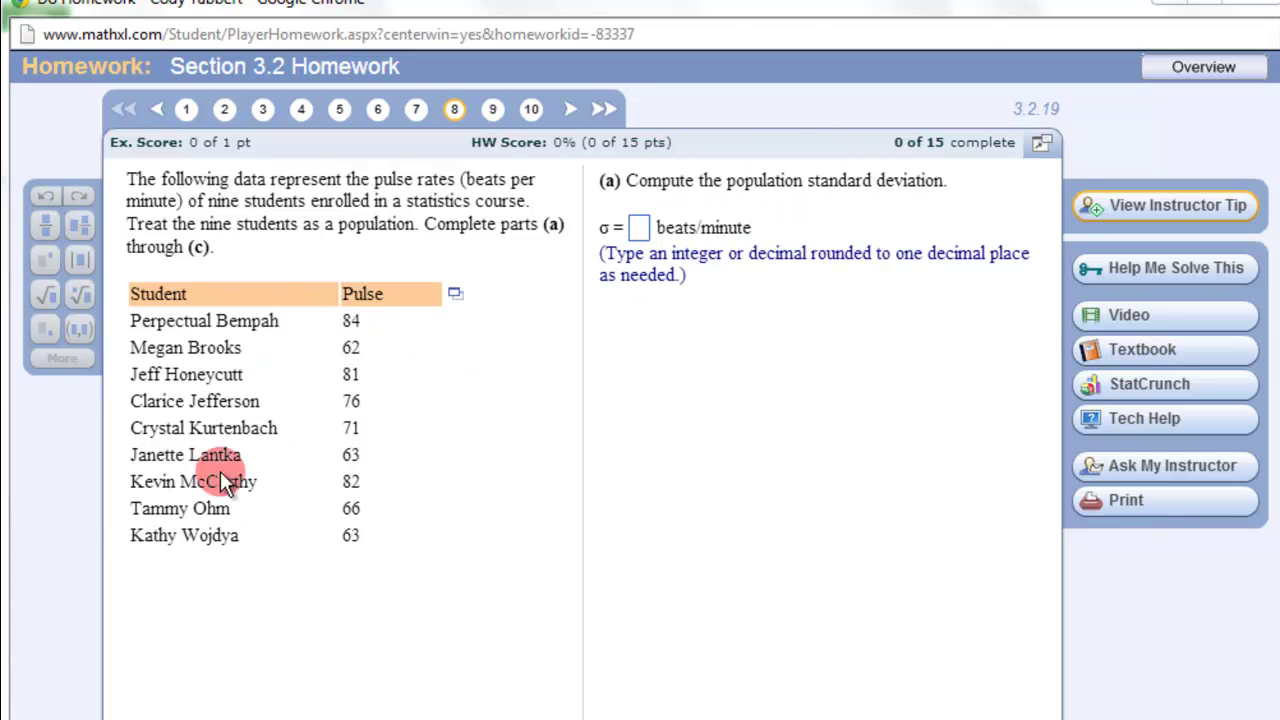
Step: Copy the student pulse-rate table from the homework question to the clipboard and switch to the Excel workbook
{"action": "left_click", "coordinate": [460, 298]}
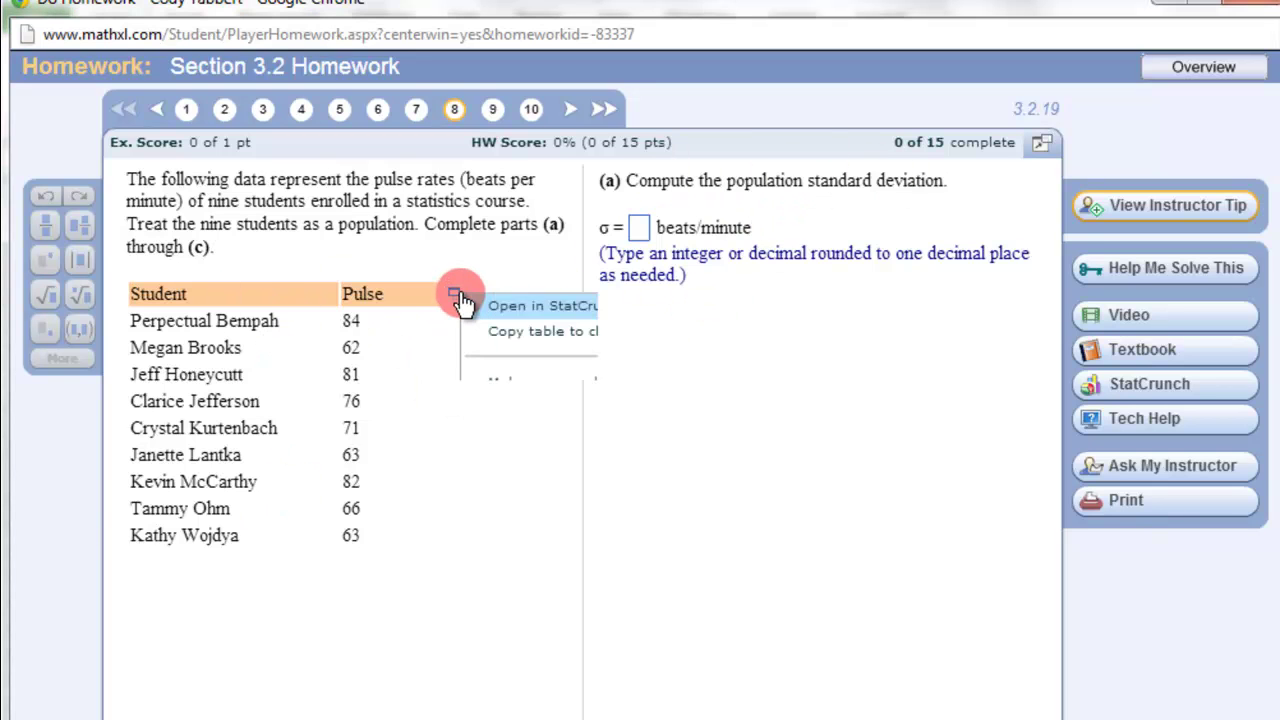
{"action": "left_click", "coordinate": [557, 329]}
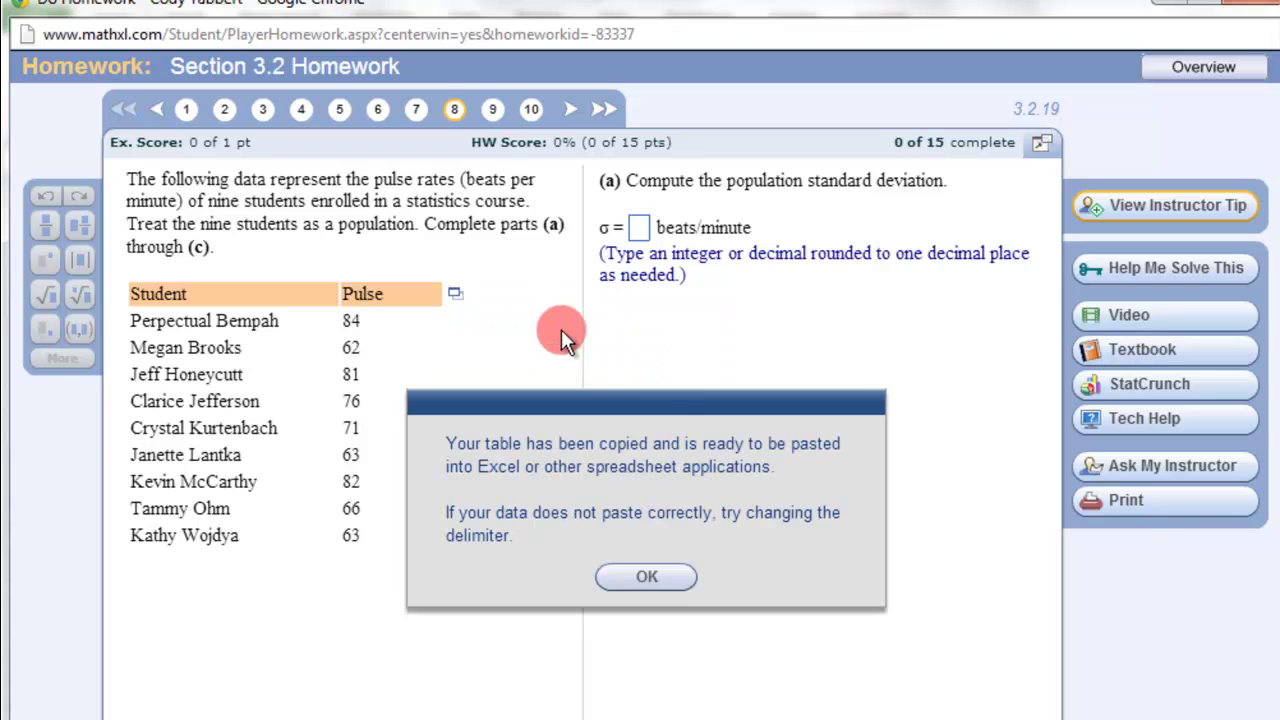
{"action": "left_click", "coordinate": [660, 577]}
{"action": "key", "text": "alt+Tab"}
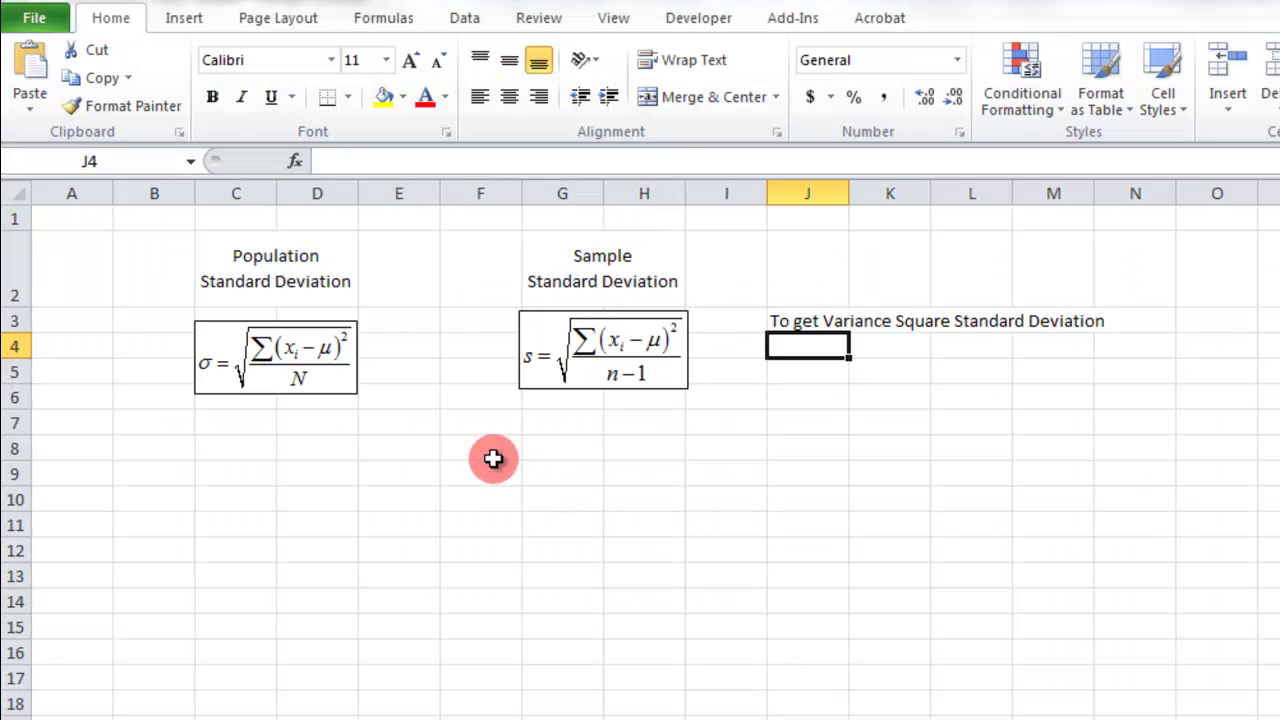
Step: Paste the copied student and pulse table into the worksheet starting at cell A7
{"action": "scroll", "coordinate": [493, 458], "scroll_direction": "down", "scroll_amount": 1}
{"action": "scroll", "coordinate": [493, 458], "scroll_direction": "up", "scroll_amount": 1}
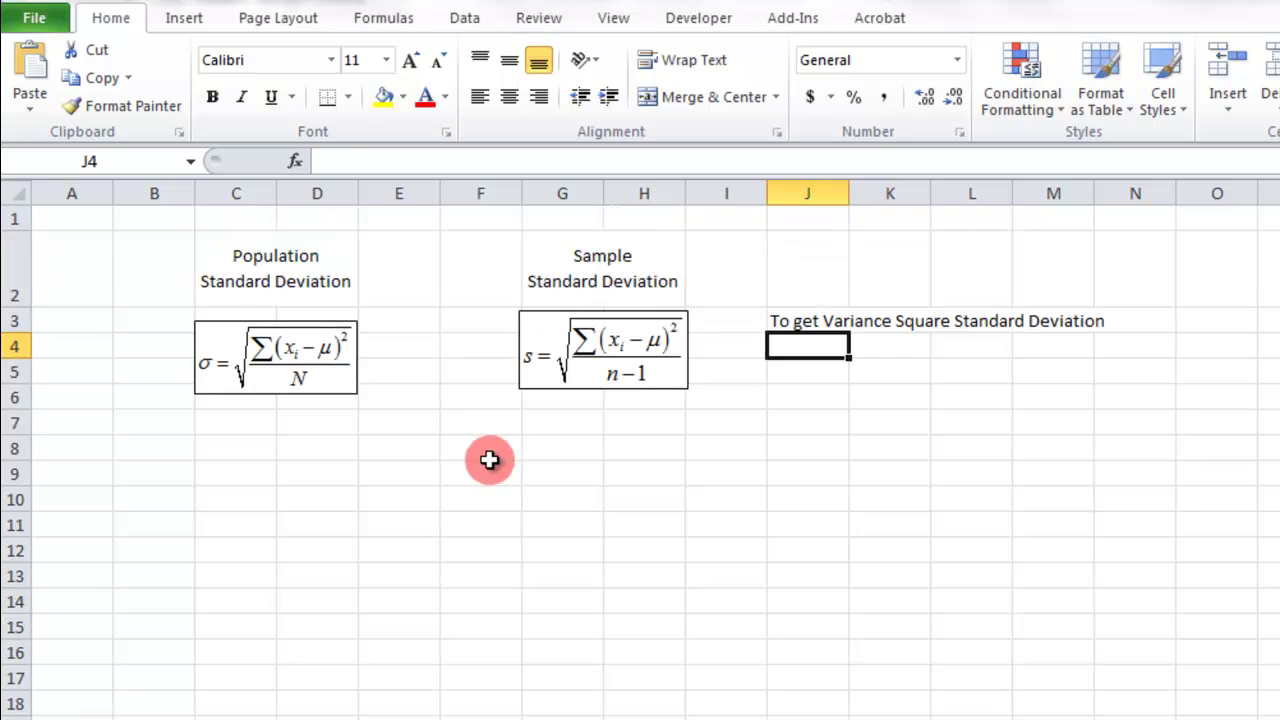
{"action": "left_click", "coordinate": [250, 444]}
{"action": "left_click", "coordinate": [91, 420]}
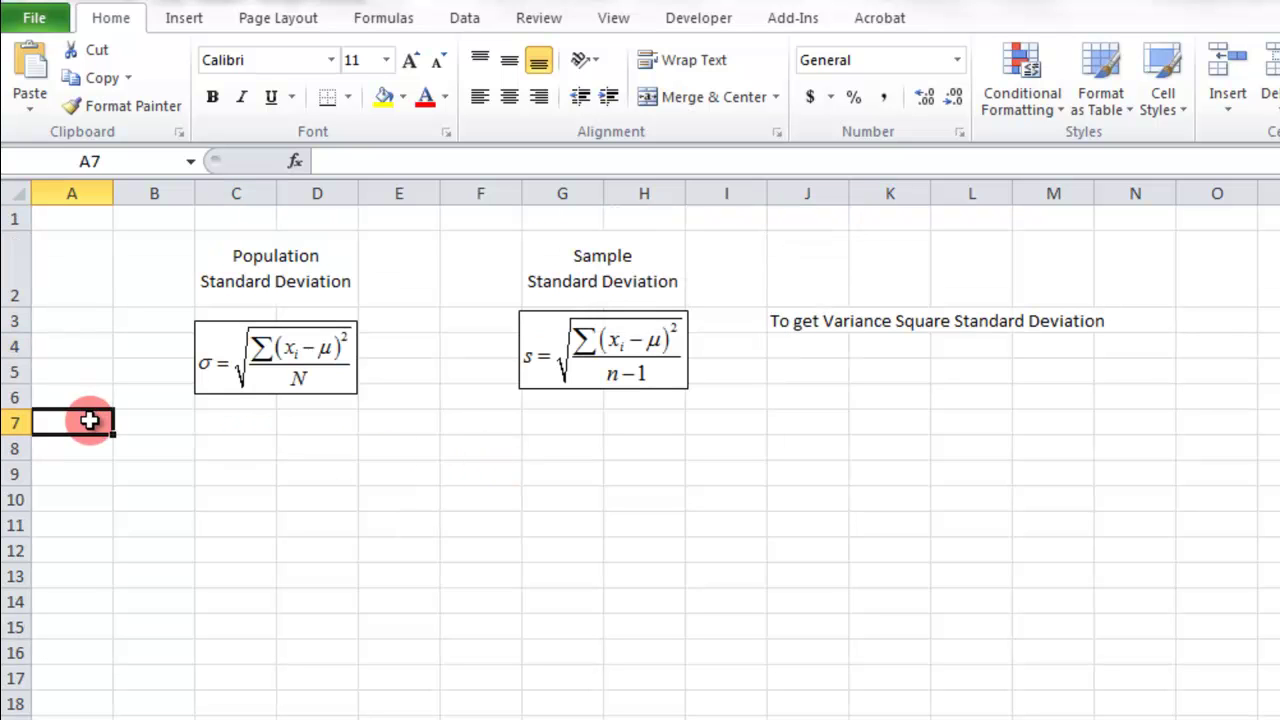
{"action": "key", "text": "ctrl+v"}
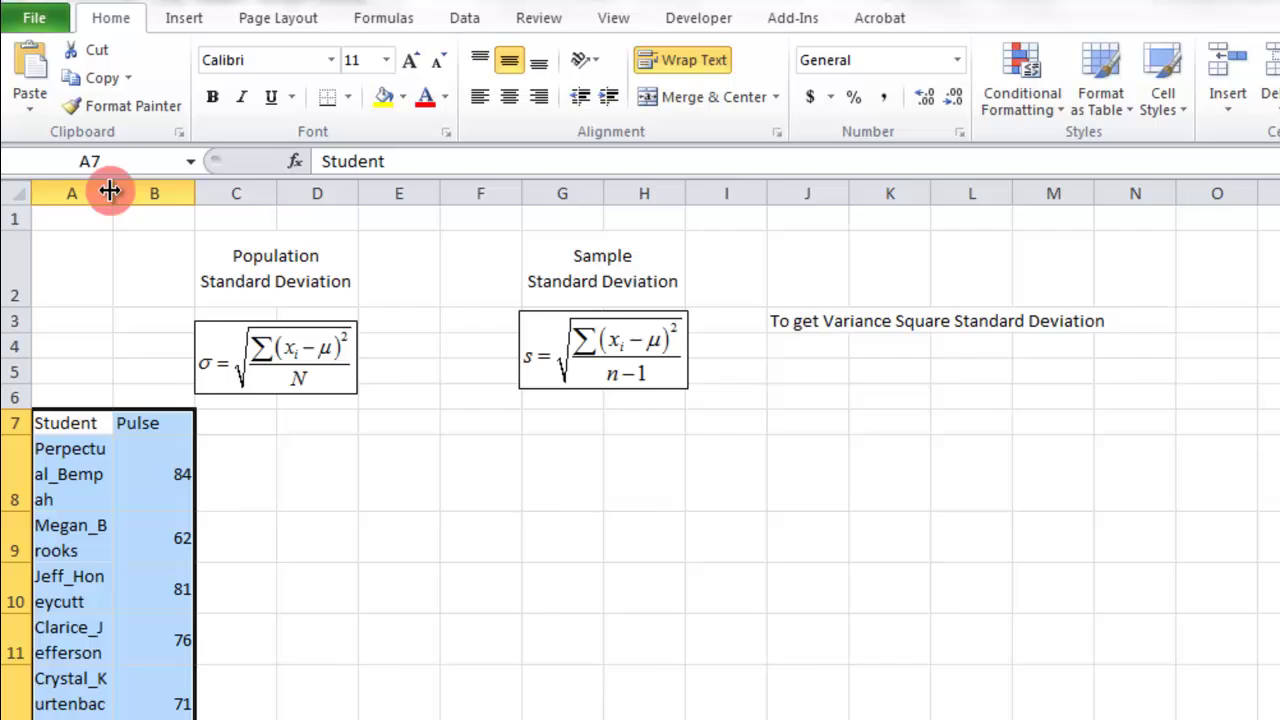
Step: Widen column A so each student entry fits on one line, and bold the Student and Pulse headings in row 7
{"action": "left_click_drag", "start_coordinate": [112, 193], "coordinate": [214, 202]}
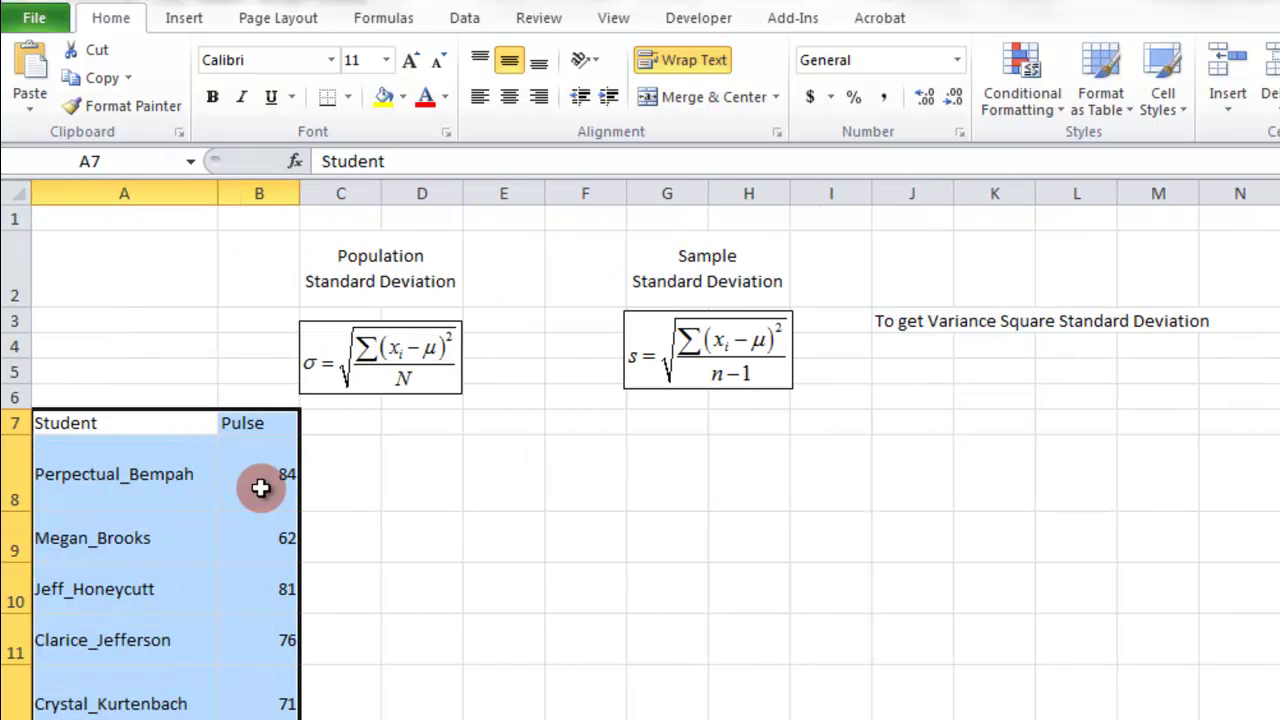
{"action": "left_click_drag", "start_coordinate": [255, 426], "coordinate": [105, 420]}
{"action": "left_click", "coordinate": [212, 97]}
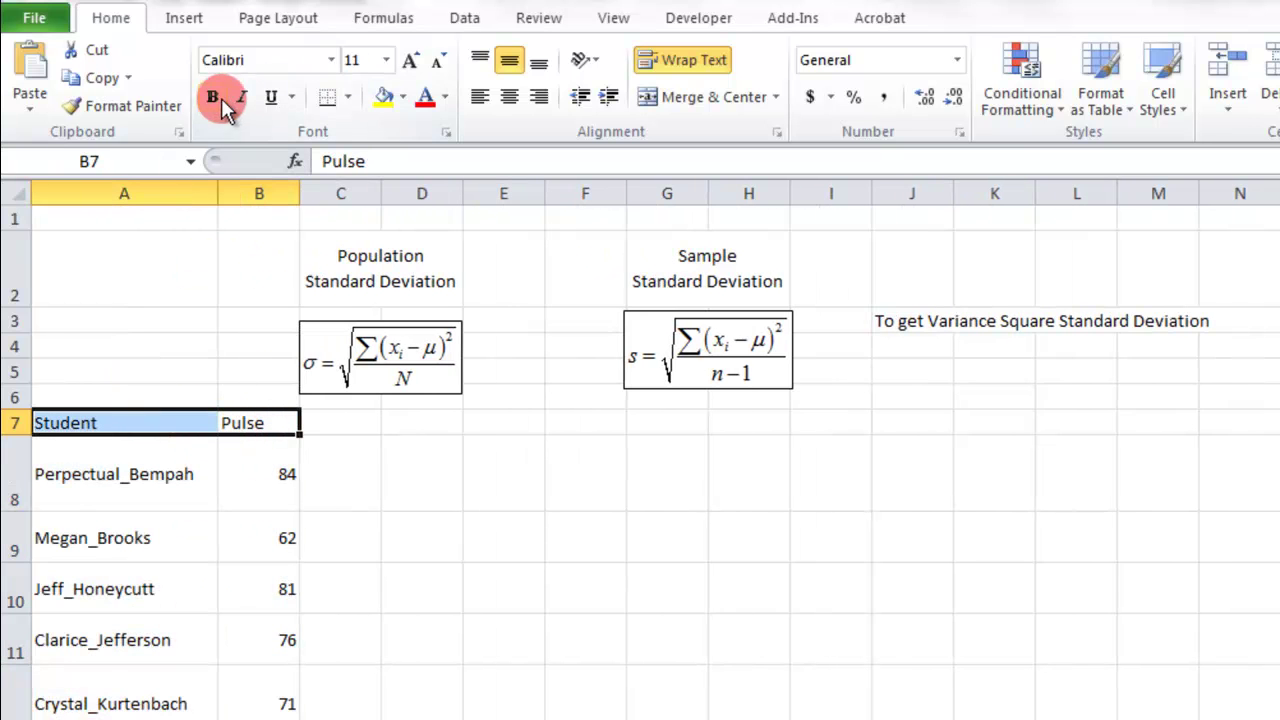
Step: Center the contents of the whole Pulse column, column B
{"action": "left_click_drag", "start_coordinate": [271, 450], "coordinate": [260, 550]}
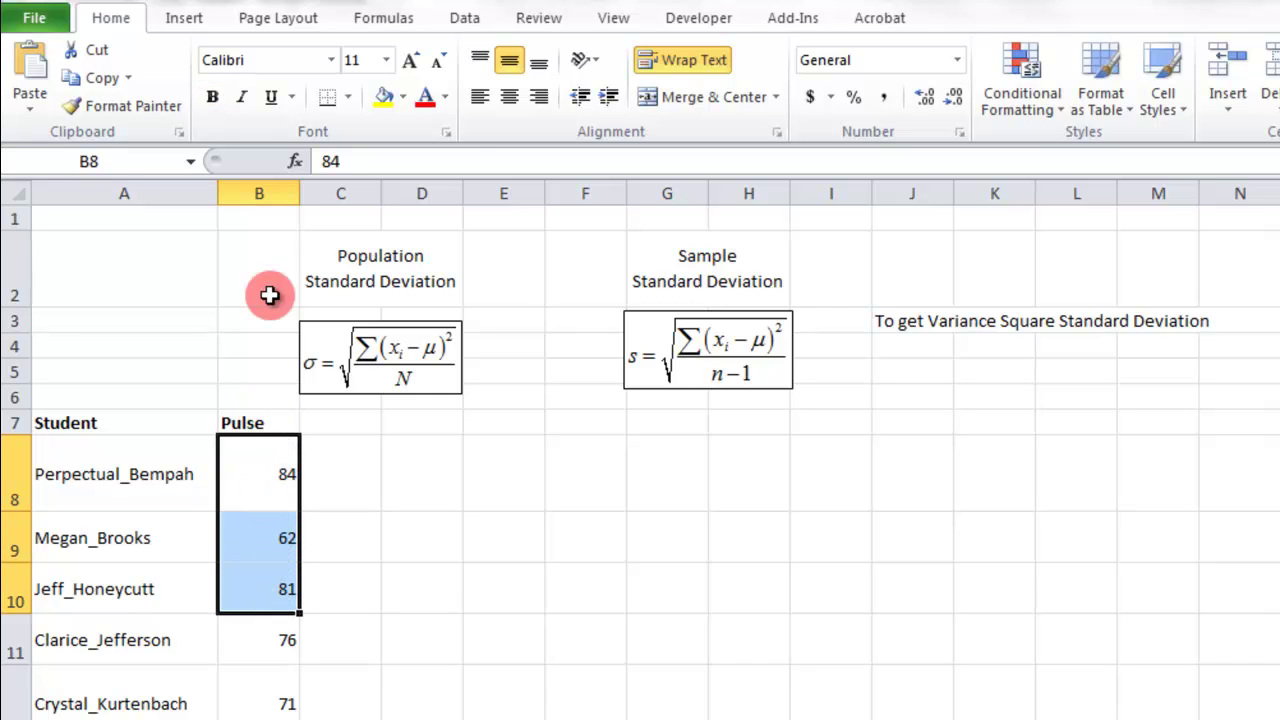
{"action": "left_click", "coordinate": [259, 193]}
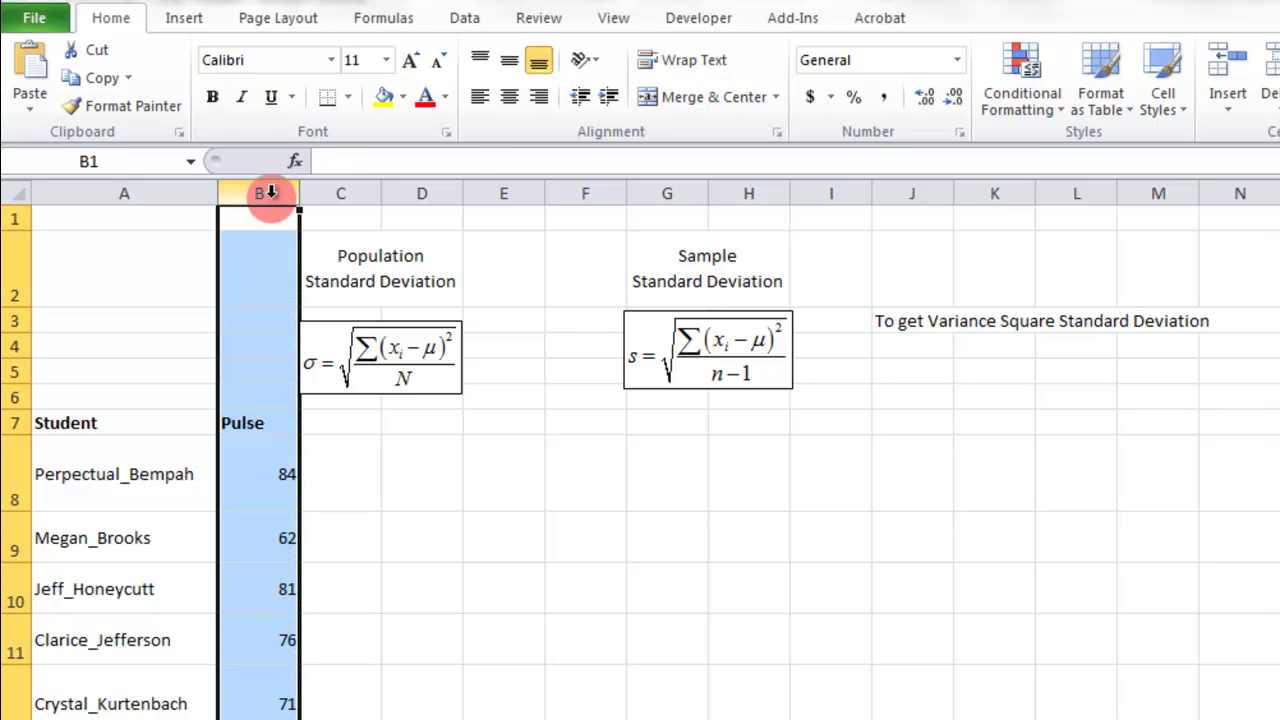
{"action": "left_click", "coordinate": [501, 94]}
{"action": "left_click", "coordinate": [372, 578]}
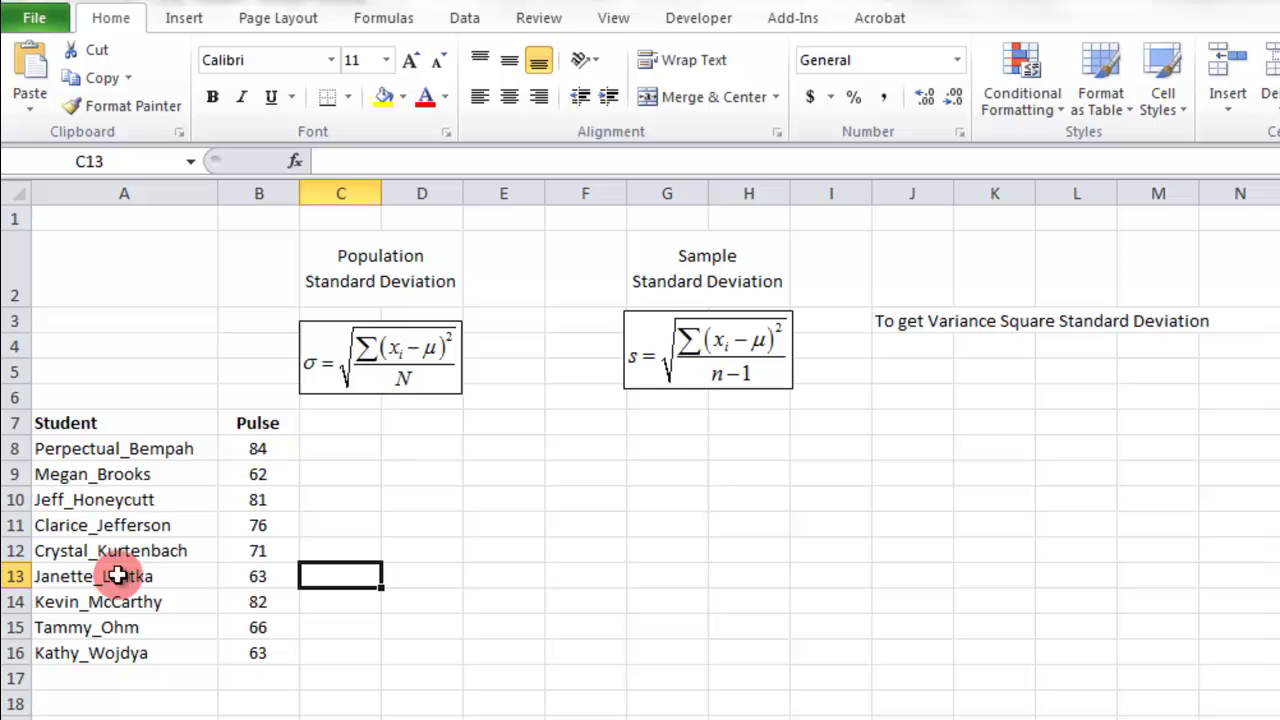
{"action": "scroll", "coordinate": [386, 447], "scroll_direction": "down", "scroll_amount": 1}
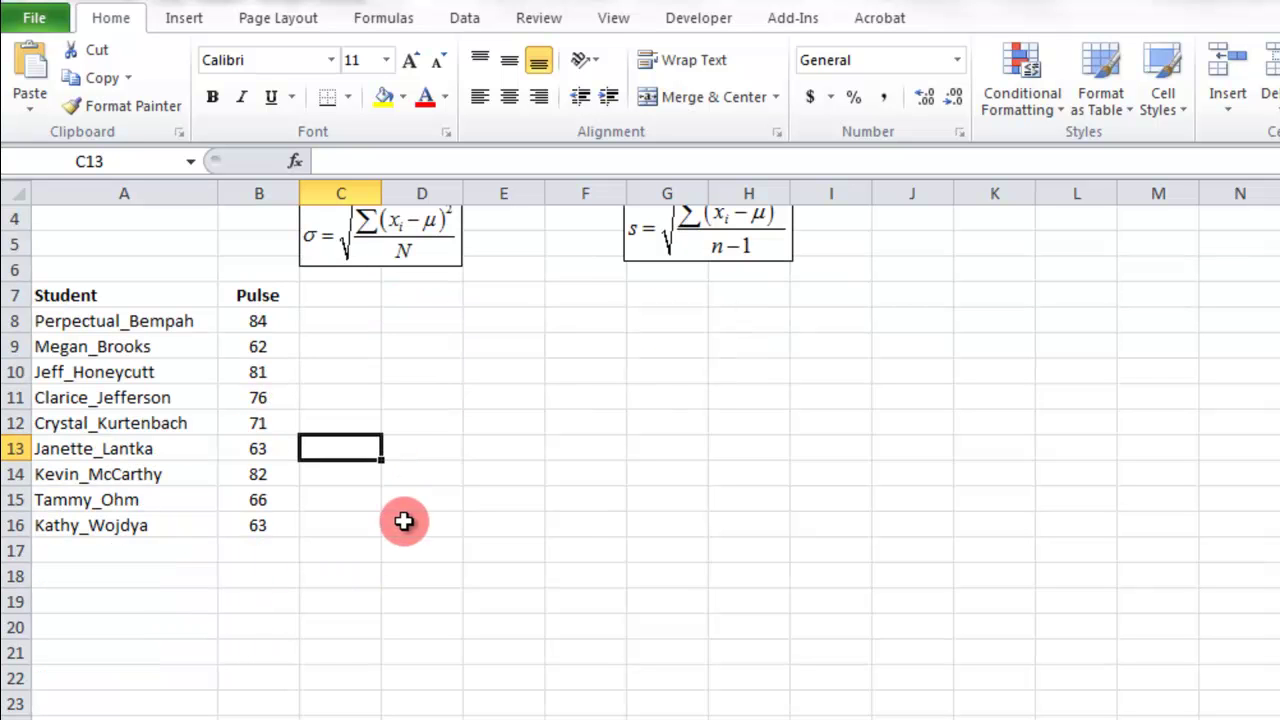
{"action": "left_click", "coordinate": [131, 580]}
{"action": "type", "text": "TOt"}
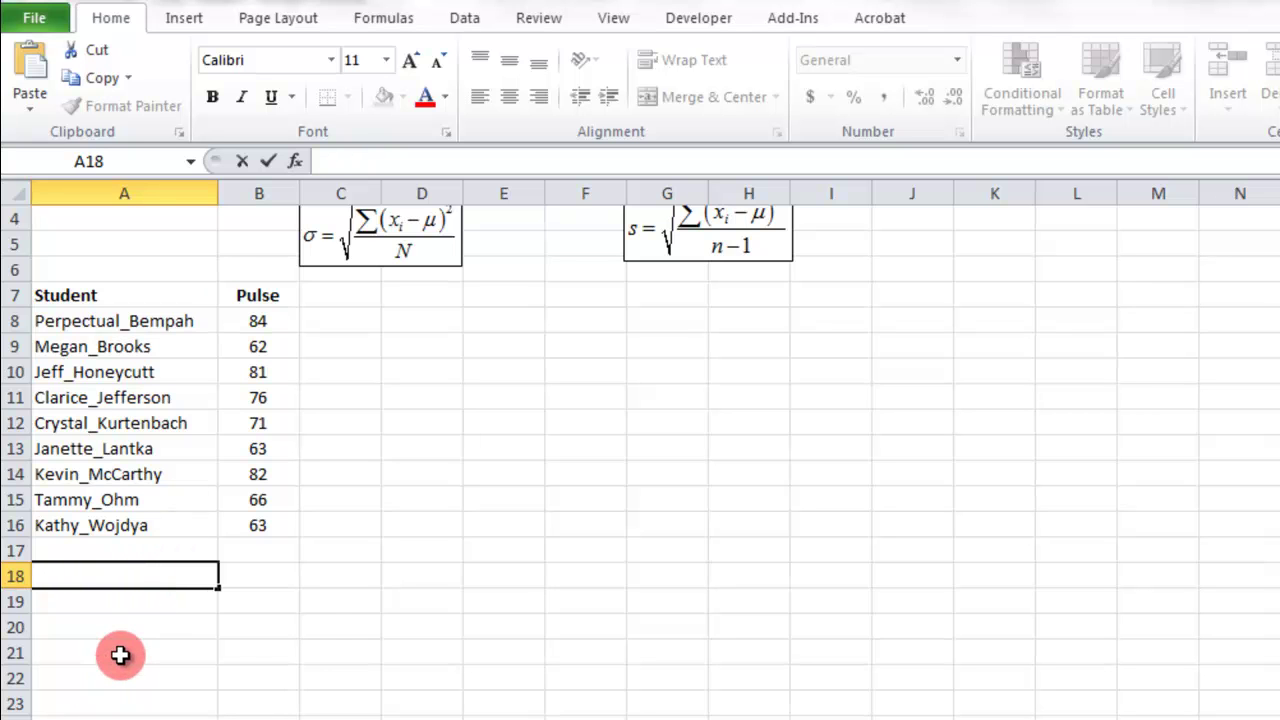
{"action": "scroll", "coordinate": [306, 617], "scroll_direction": "up", "scroll_amount": 1}
{"action": "scroll", "coordinate": [309, 617], "scroll_direction": "down", "scroll_amount": 3}
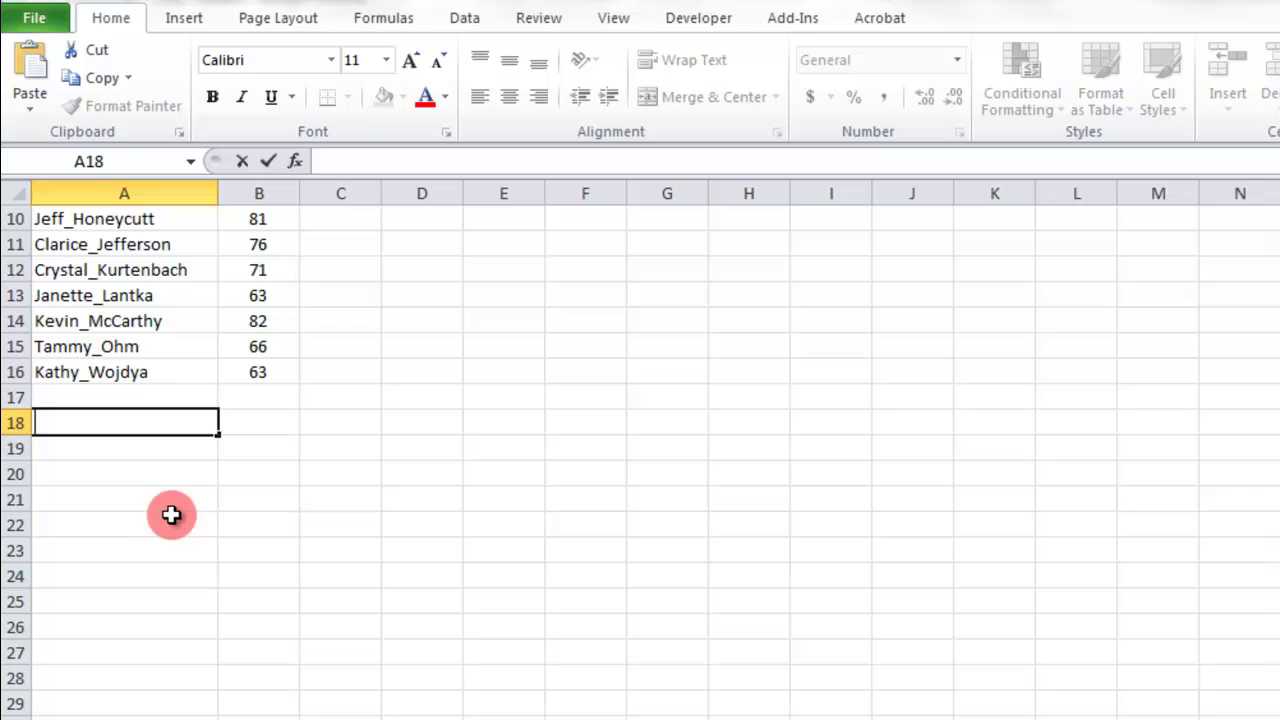
{"action": "left_click", "coordinate": [121, 520]}
{"action": "left_click", "coordinate": [114, 570]}
{"action": "scroll", "coordinate": [190, 400], "scroll_direction": "up", "scroll_amount": 2}
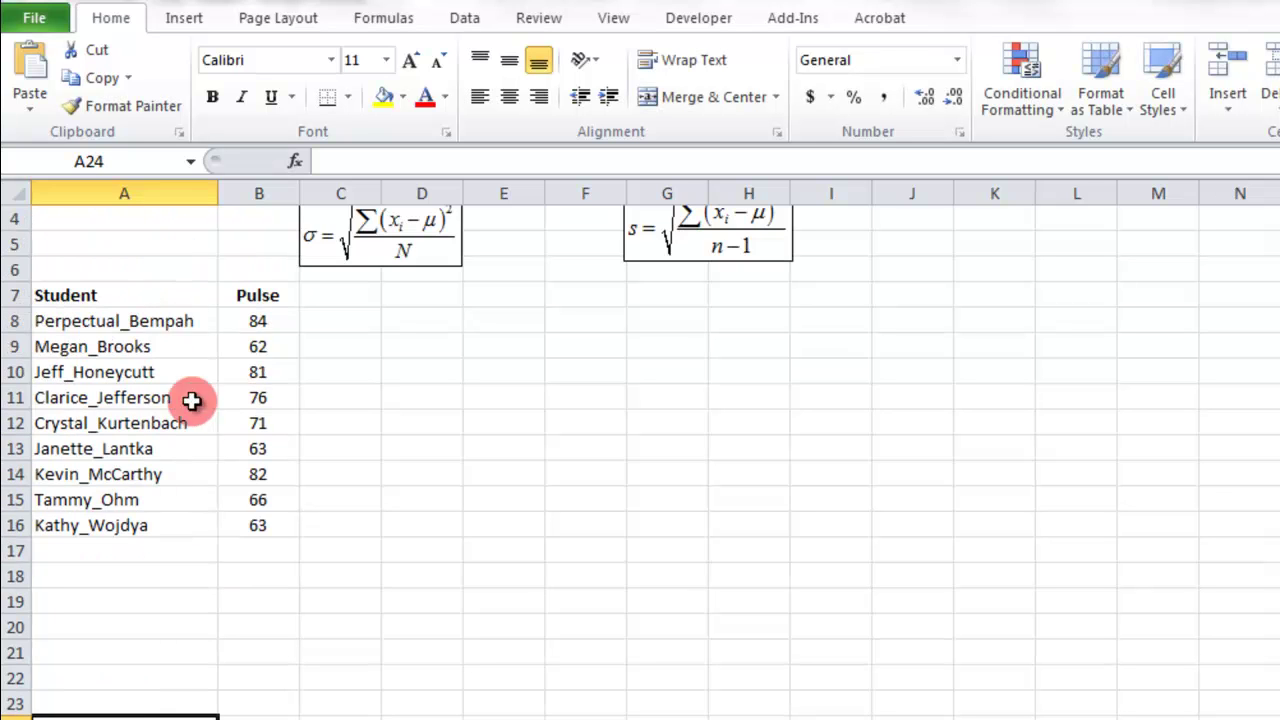
{"action": "scroll", "coordinate": [164, 551], "scroll_direction": "down", "scroll_amount": 2}
Step: Label cell A26 "Total" and count the pulse values in B26 with COUNT over B8:B24
{"action": "left_click", "coordinate": [148, 631]}
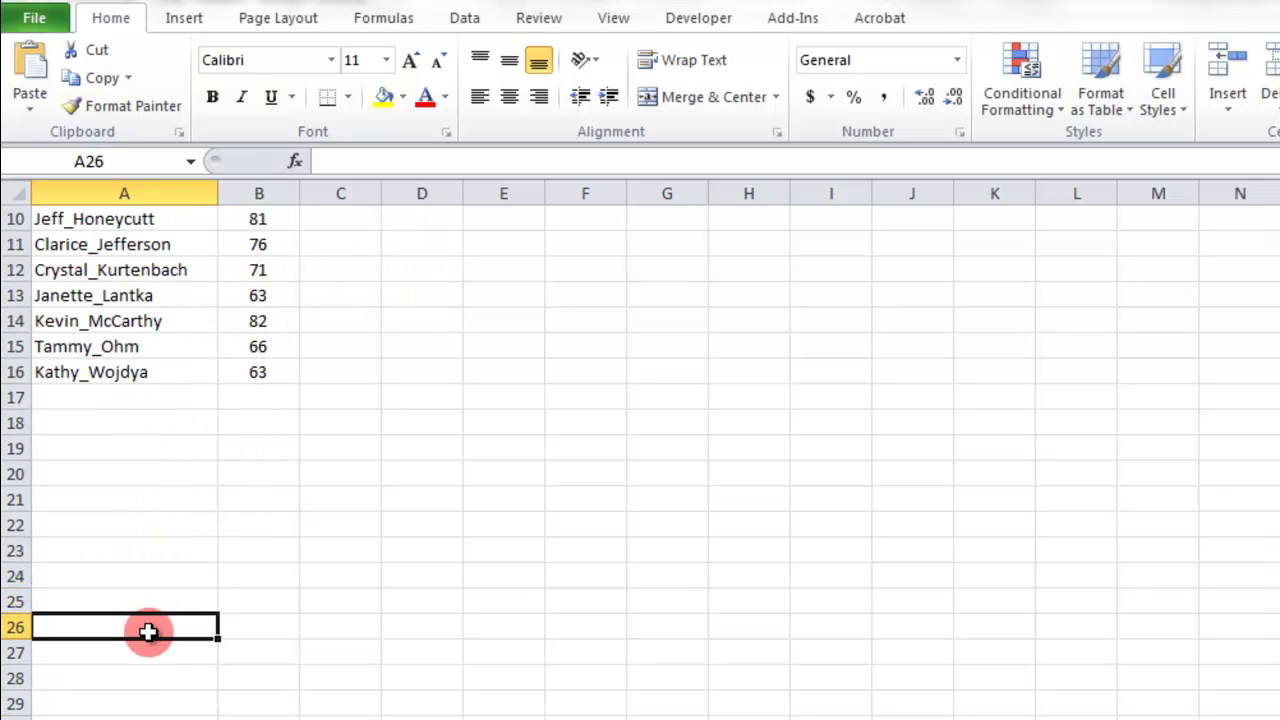
{"action": "type", "text": "Total"}
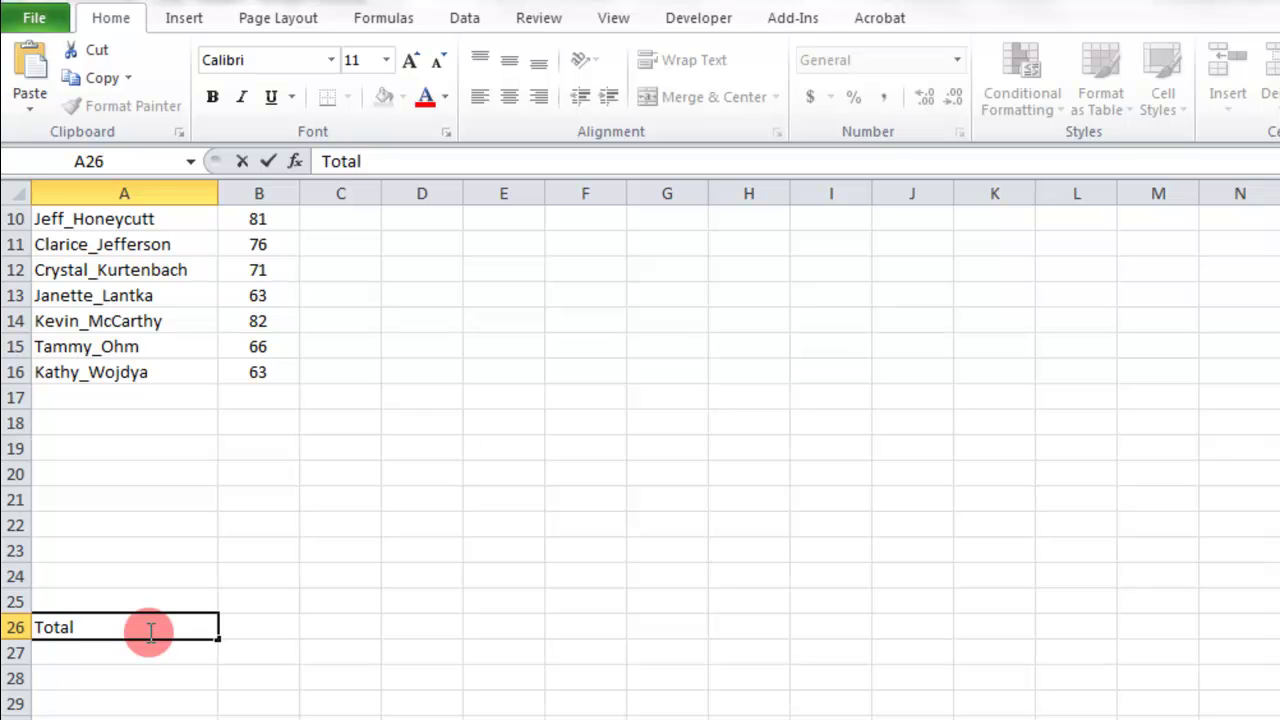
{"action": "key", "text": "Tab"}
{"action": "type", "text": "=COUNT("}
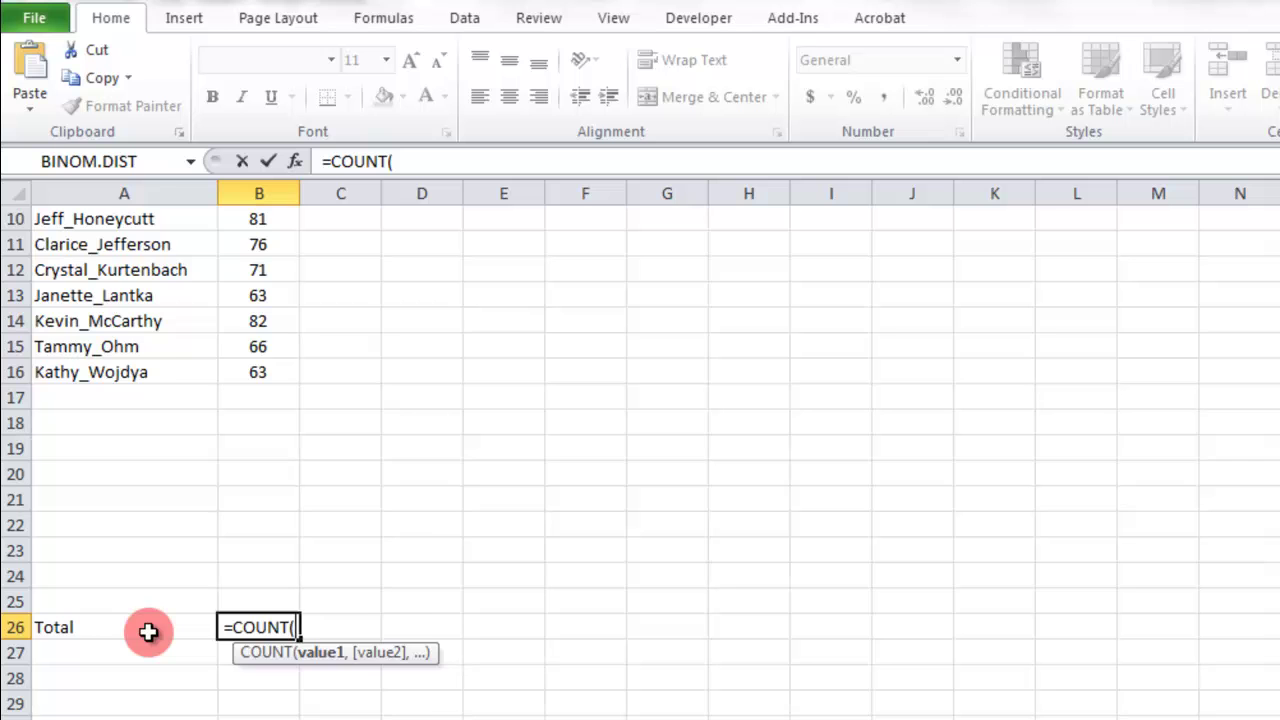
{"action": "scroll", "coordinate": [136, 598], "scroll_direction": "up", "scroll_amount": 1}
{"action": "left_click", "coordinate": [276, 241]}
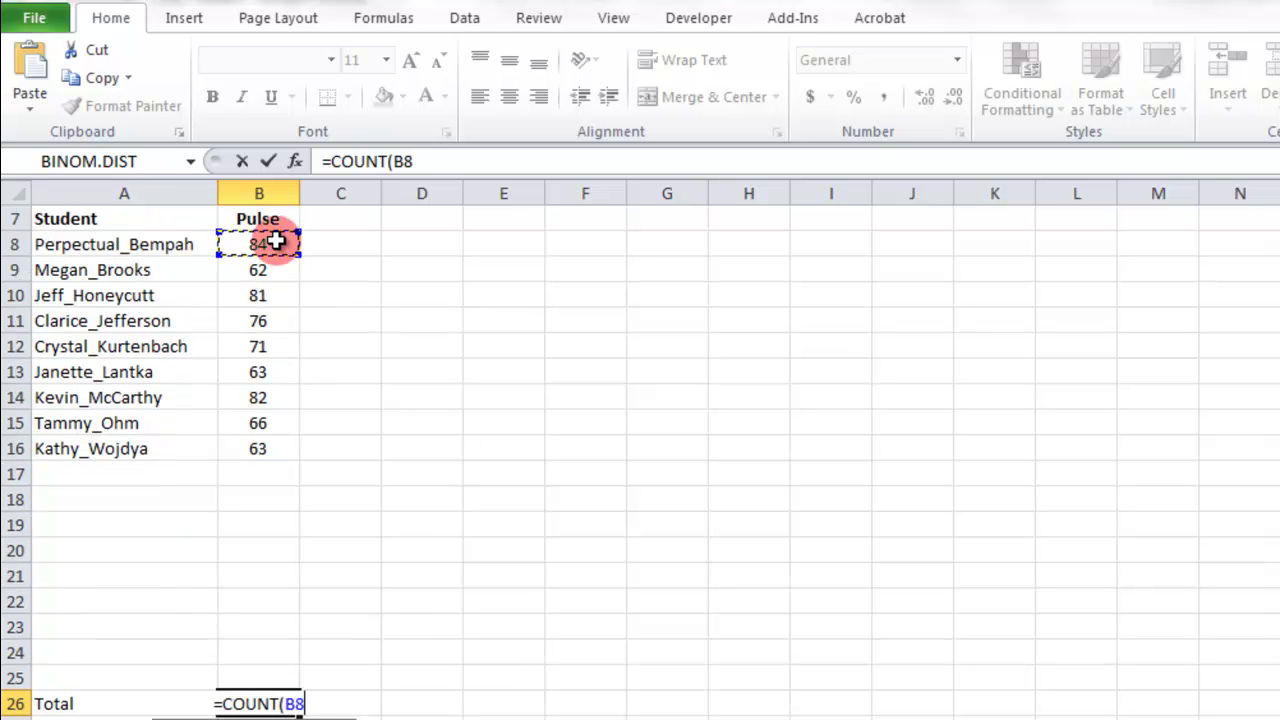
{"action": "left_click_drag", "start_coordinate": [276, 241], "coordinate": [266, 646]}
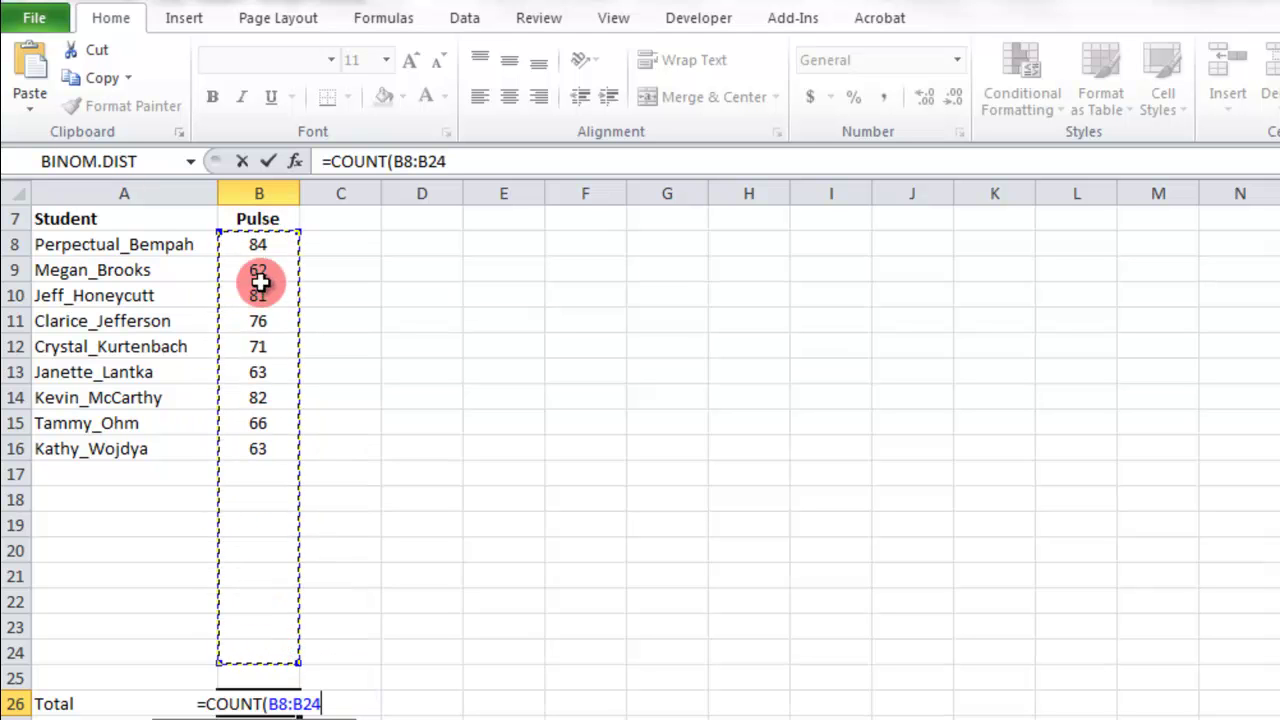
{"action": "key", "text": "Return"}
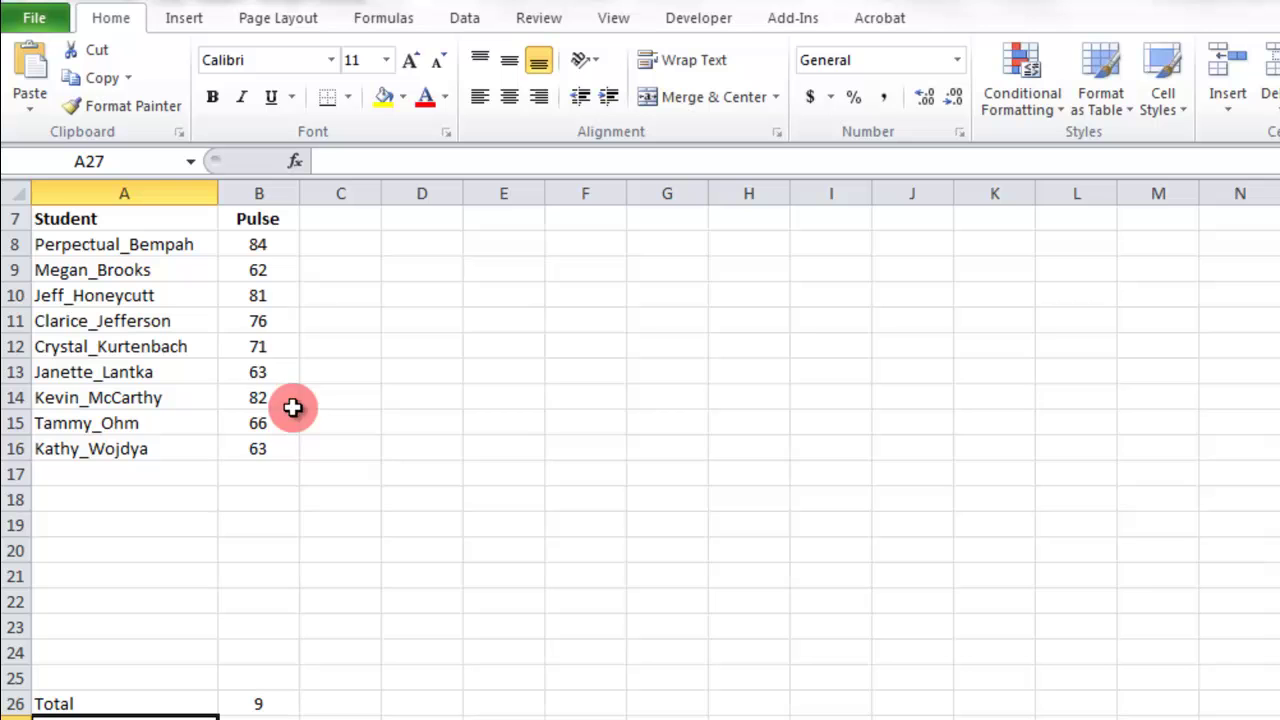
Step: Try a test value of 9 in cell B18 below the pulse data and clear it again
{"action": "left_click", "coordinate": [254, 500]}
{"action": "type", "text": "9"}
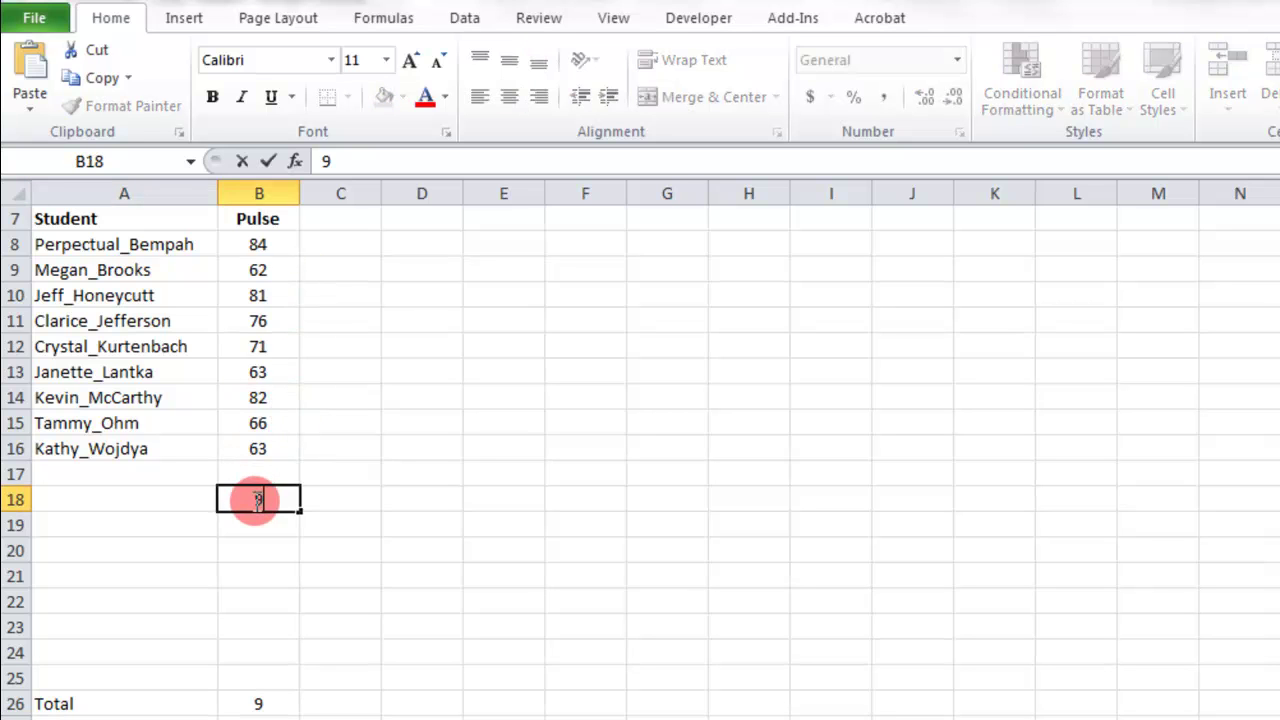
{"action": "key", "text": "Return"}
{"action": "left_click", "coordinate": [257, 495]}
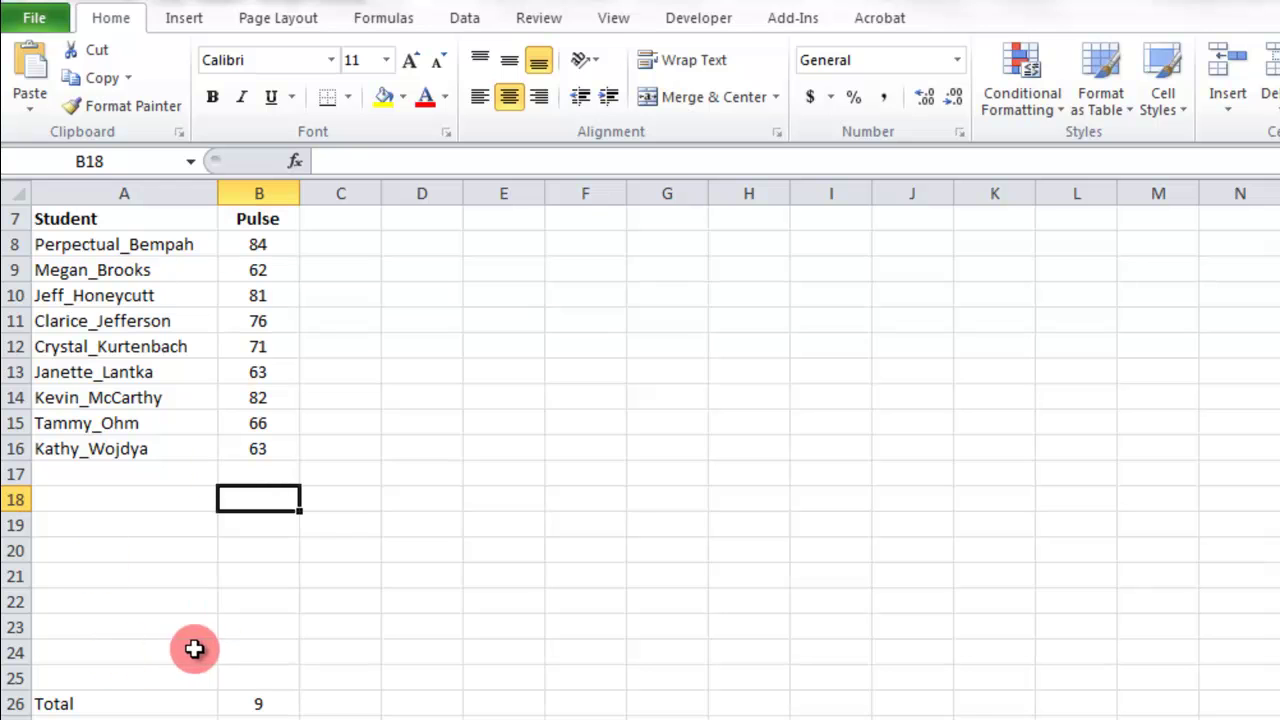
Step: Label cell A27 "Mean" and calculate the mean pulse in B27 with AVERAGE over B8:B24
{"action": "scroll", "coordinate": [255, 663], "scroll_direction": "up", "scroll_amount": 2}
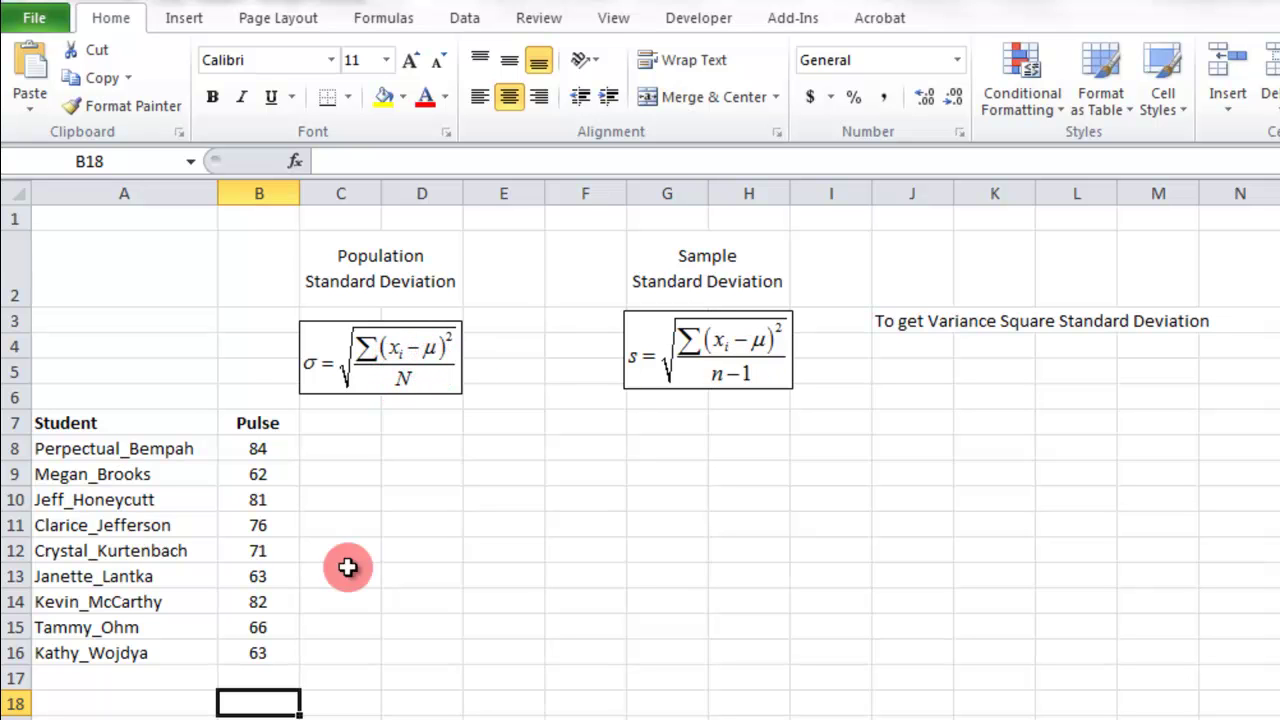
{"action": "scroll", "coordinate": [347, 567], "scroll_direction": "down", "scroll_amount": 4}
{"action": "left_click", "coordinate": [86, 578]}
{"action": "type", "text": "Mean"}
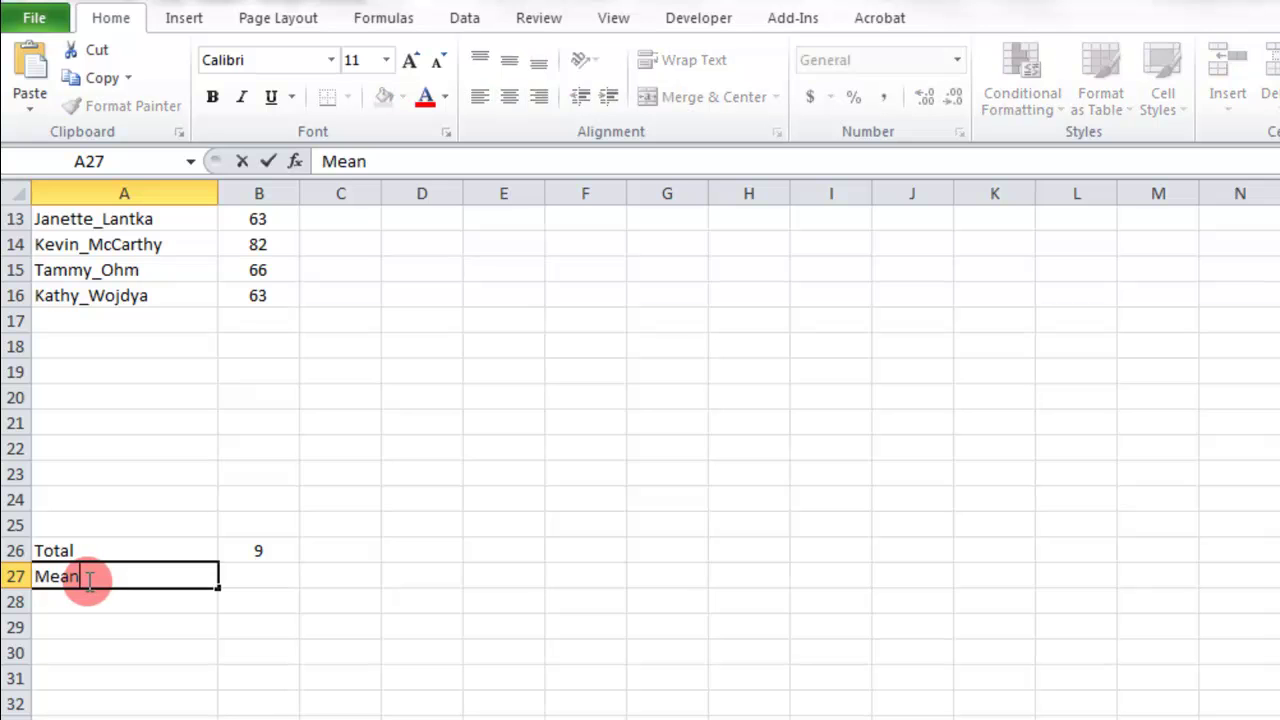
{"action": "key", "text": "Tab"}
{"action": "type", "text": "="}
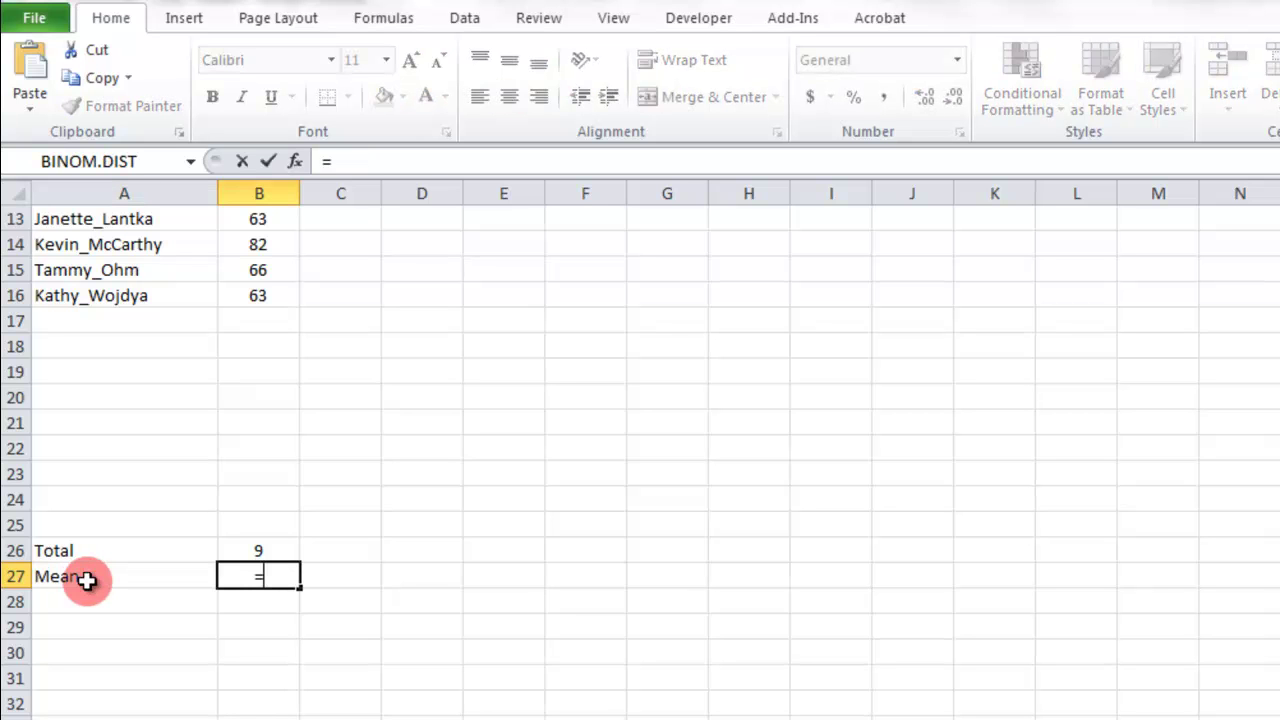
{"action": "type", "text": "AVERAGE("}
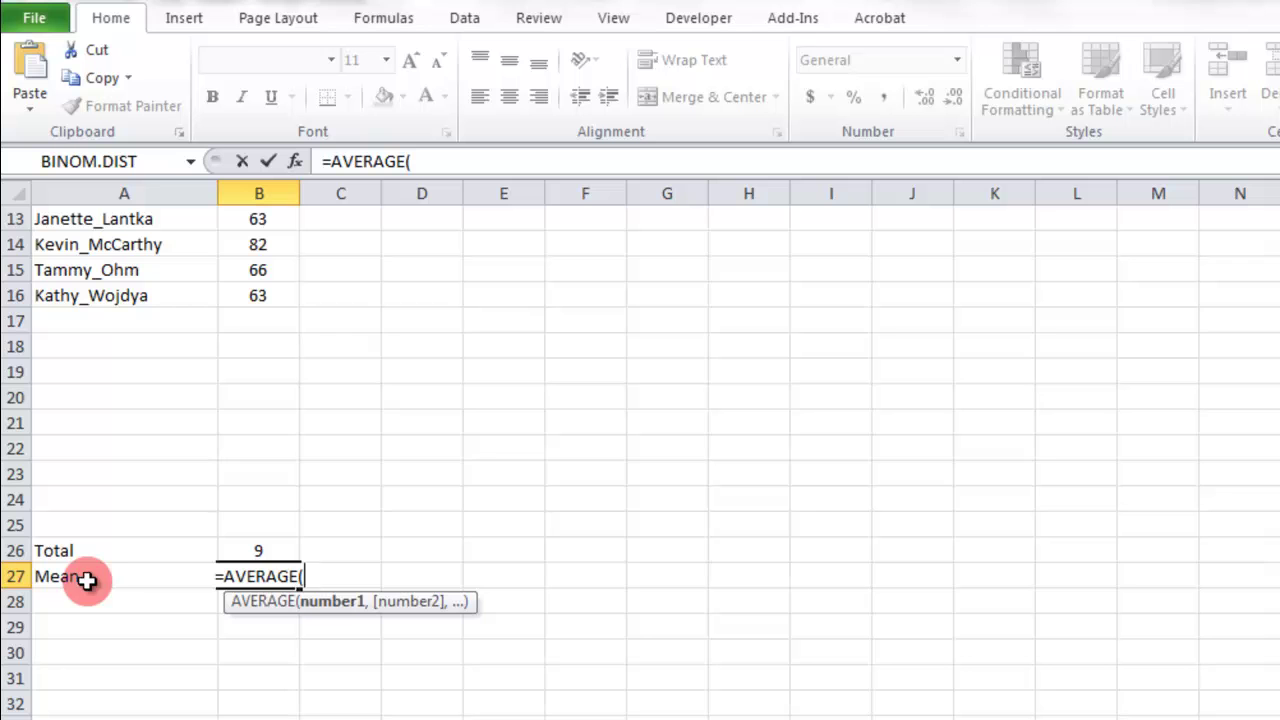
{"action": "scroll", "coordinate": [283, 474], "scroll_direction": "up", "scroll_amount": 3}
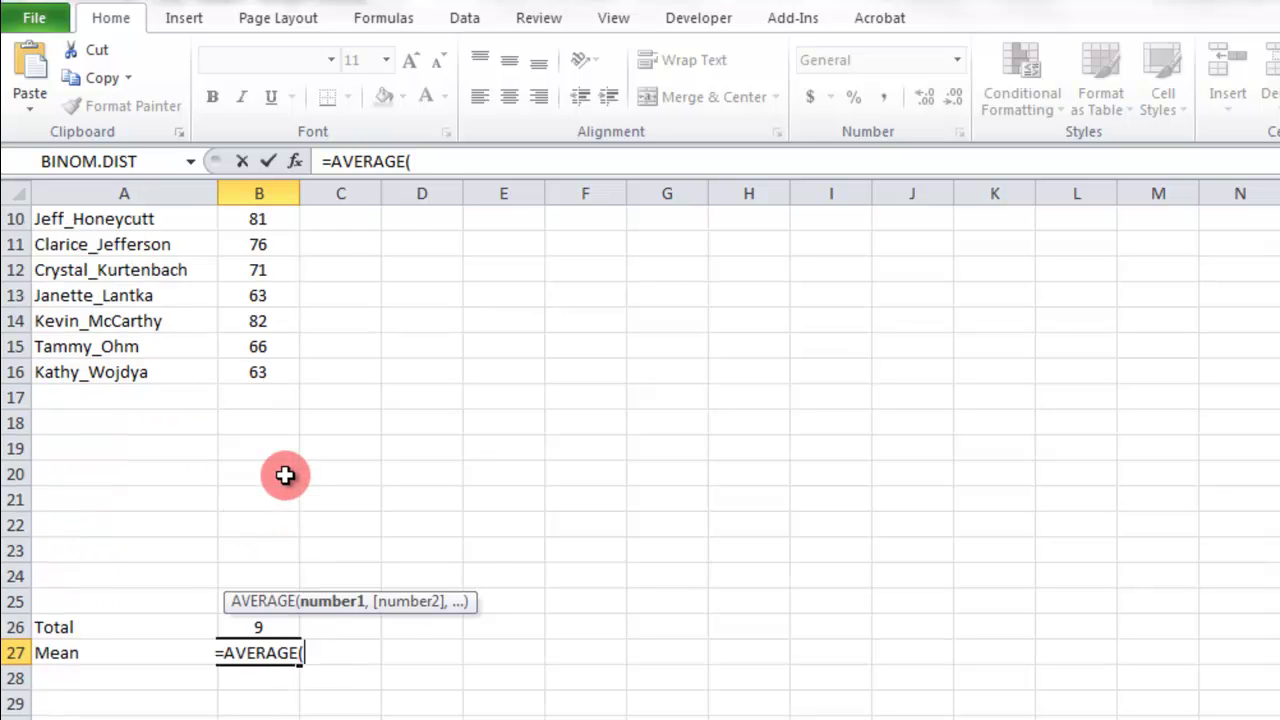
{"action": "left_click_drag", "start_coordinate": [274, 333], "coordinate": [246, 715]}
{"action": "scroll", "coordinate": [250, 705], "scroll_direction": "down", "scroll_amount": 3}
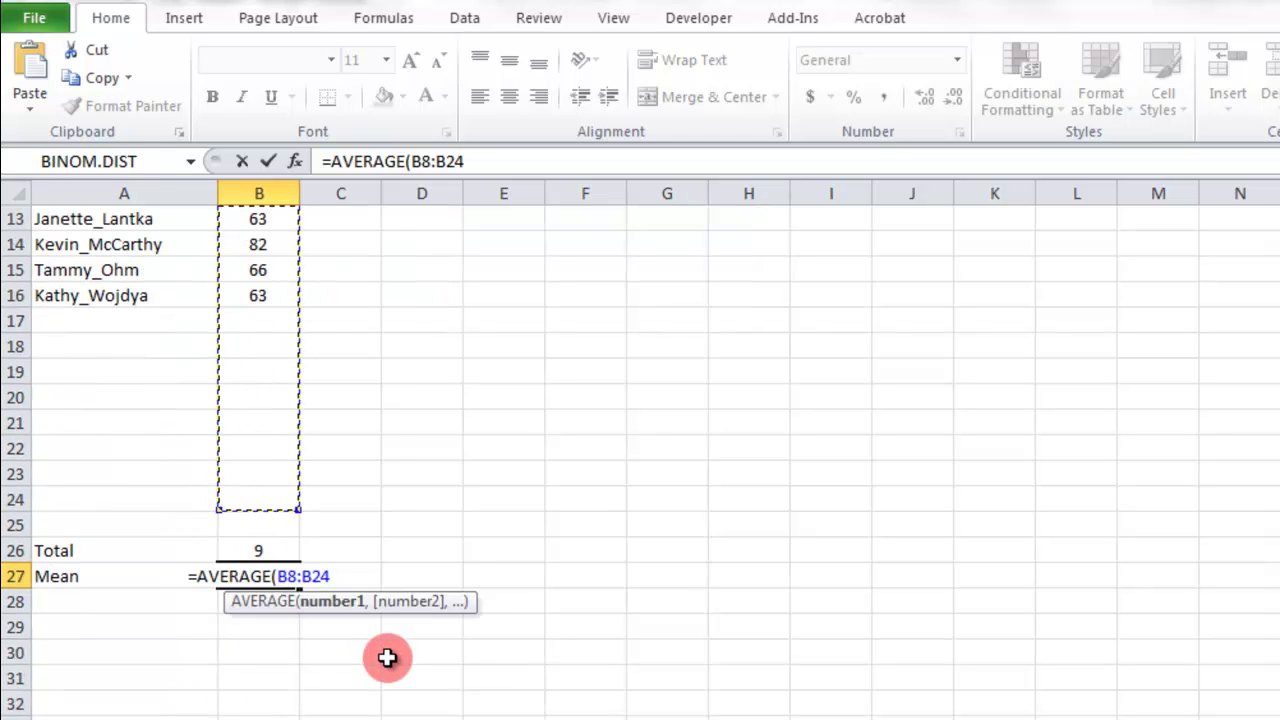
{"action": "key", "text": "Return"}
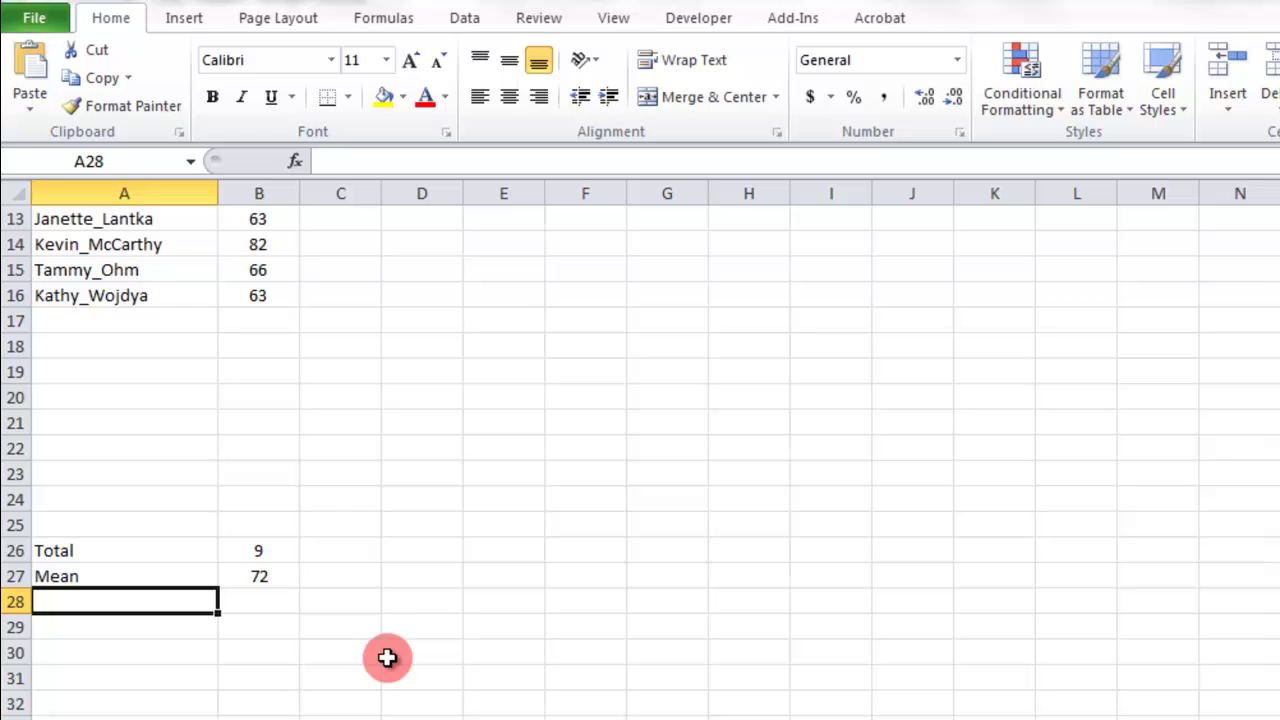
Step: Enter the heading (x-u)^2 in cell D7 for the squared deviations from the mean
{"action": "scroll", "coordinate": [300, 570], "scroll_direction": "up", "scroll_amount": 4}
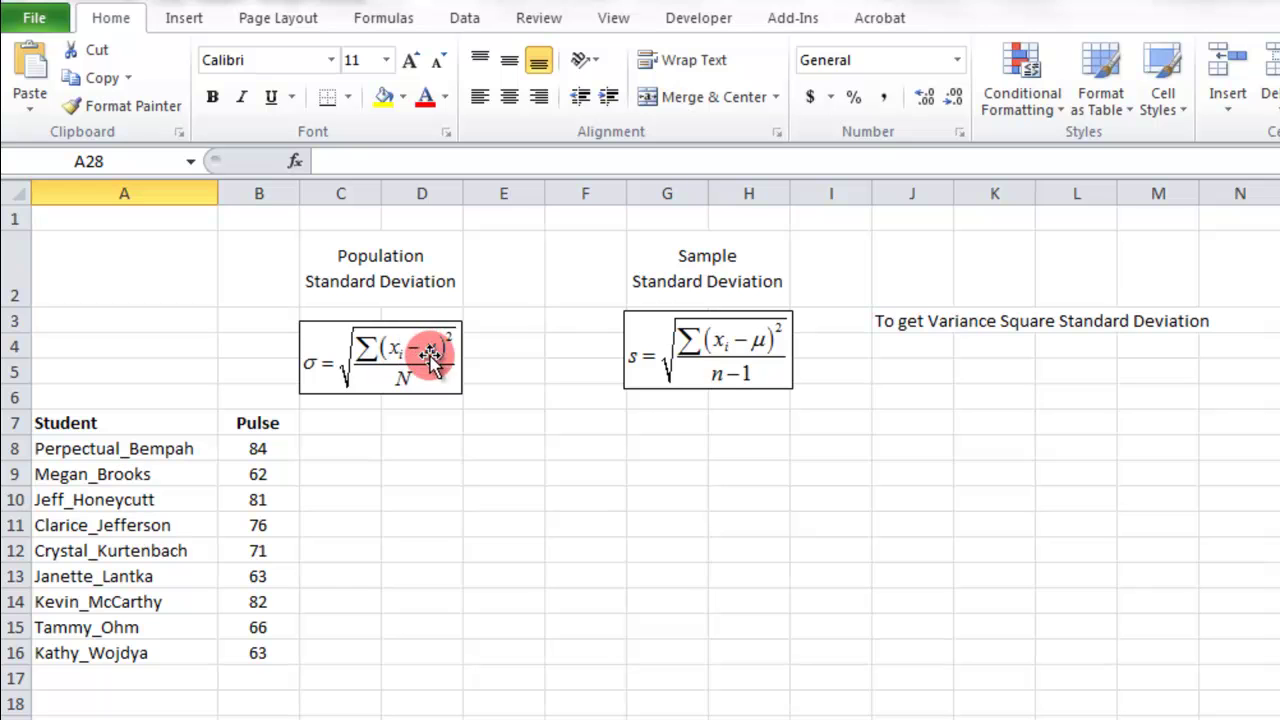
{"action": "left_click", "coordinate": [398, 422]}
{"action": "type", "text": "(x-u)^2"}
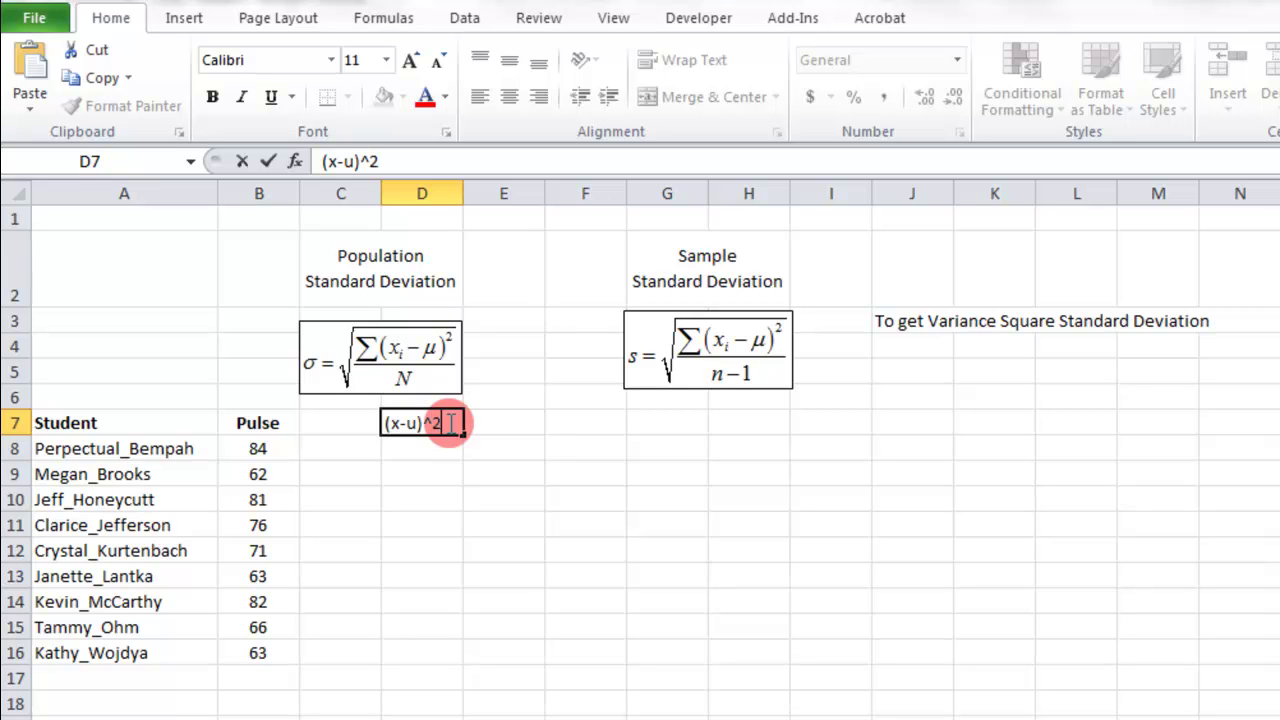
{"action": "key", "text": "Return"}
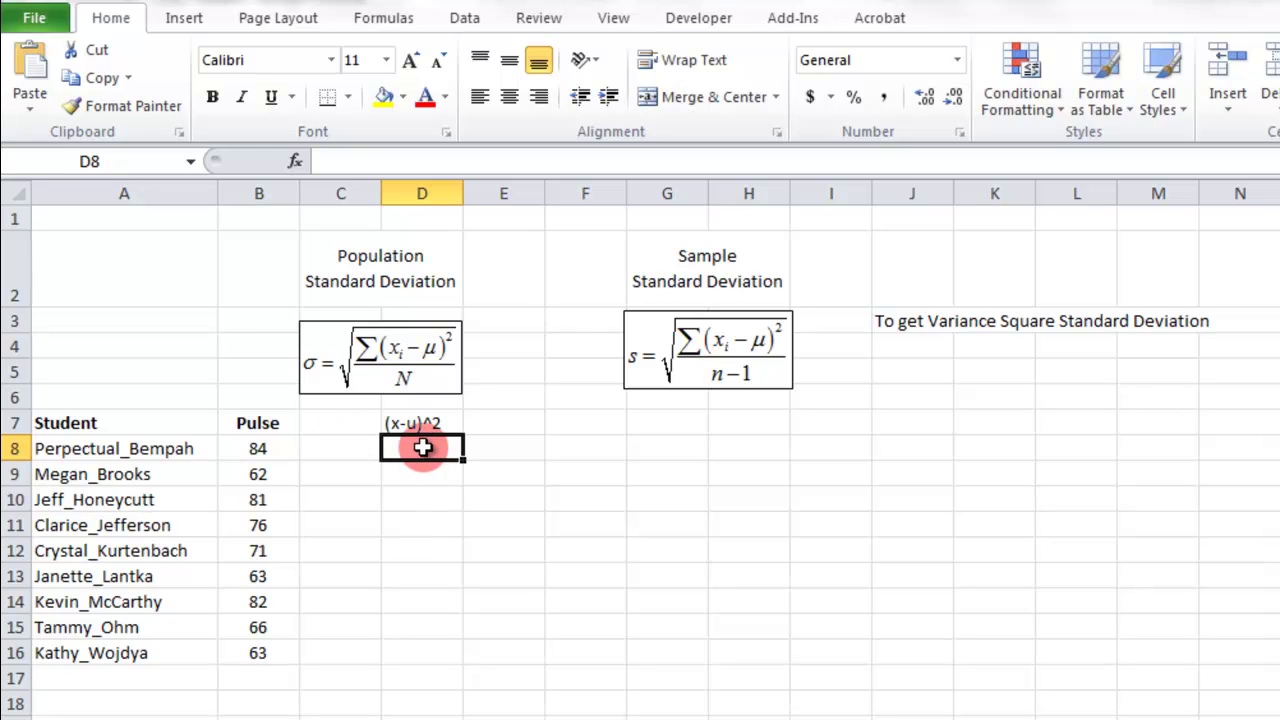
Step: Enter the formula =B8-B$27 in cell D8 to subtract the row-locked mean from the first pulse value
{"action": "type", "text": "="}
{"action": "left_click", "coordinate": [250, 449]}
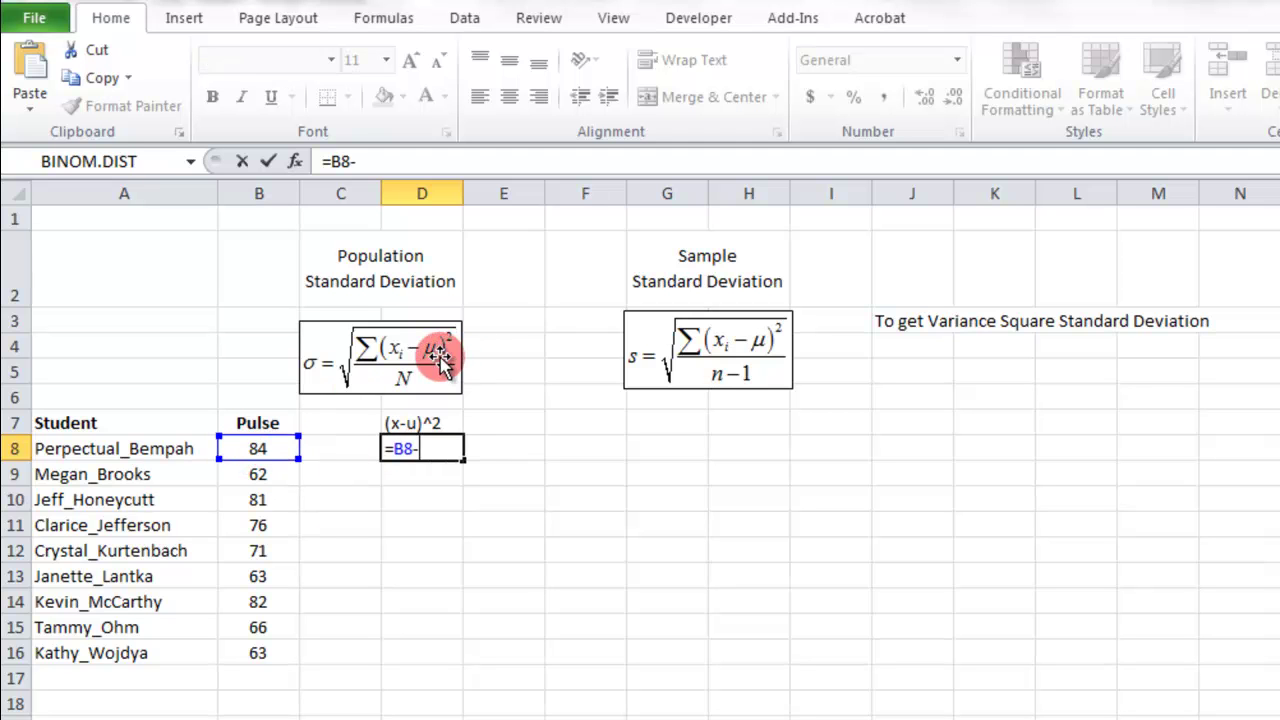
{"action": "scroll", "coordinate": [354, 560], "scroll_direction": "down", "scroll_amount": 1}
{"action": "scroll", "coordinate": [354, 560], "scroll_direction": "down", "scroll_amount": 3}
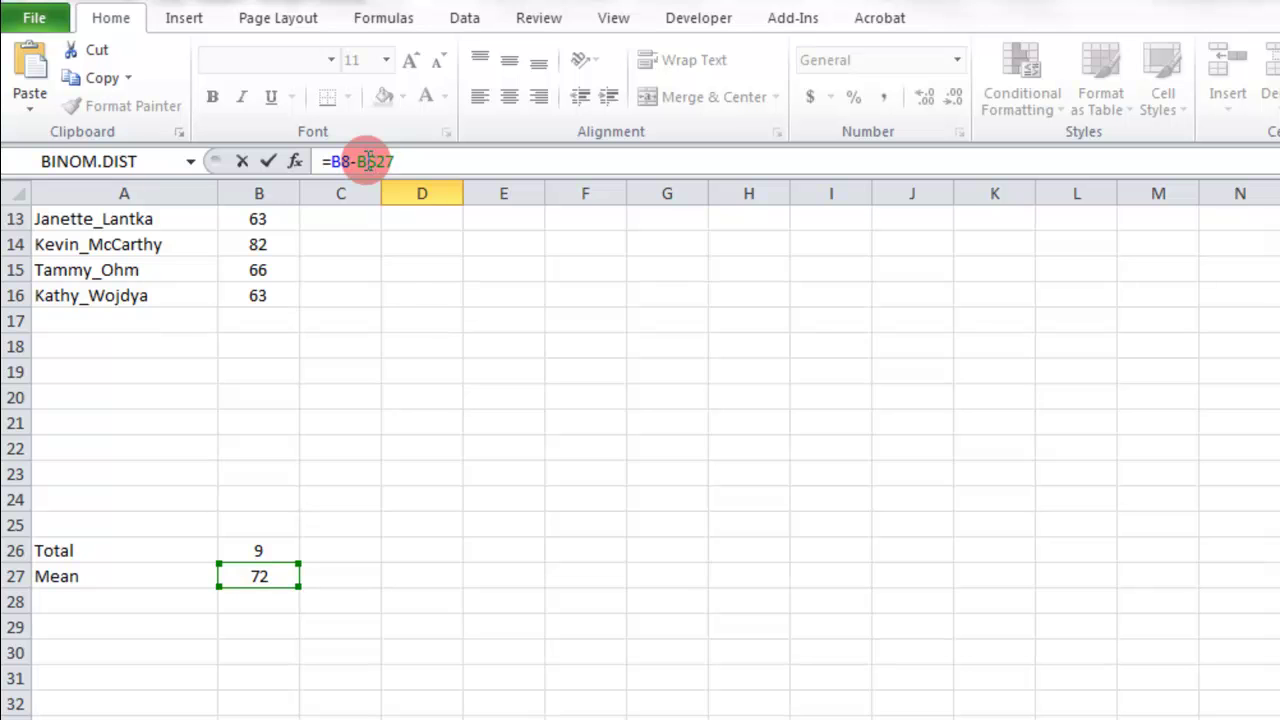
{"action": "type", "text": "$"}
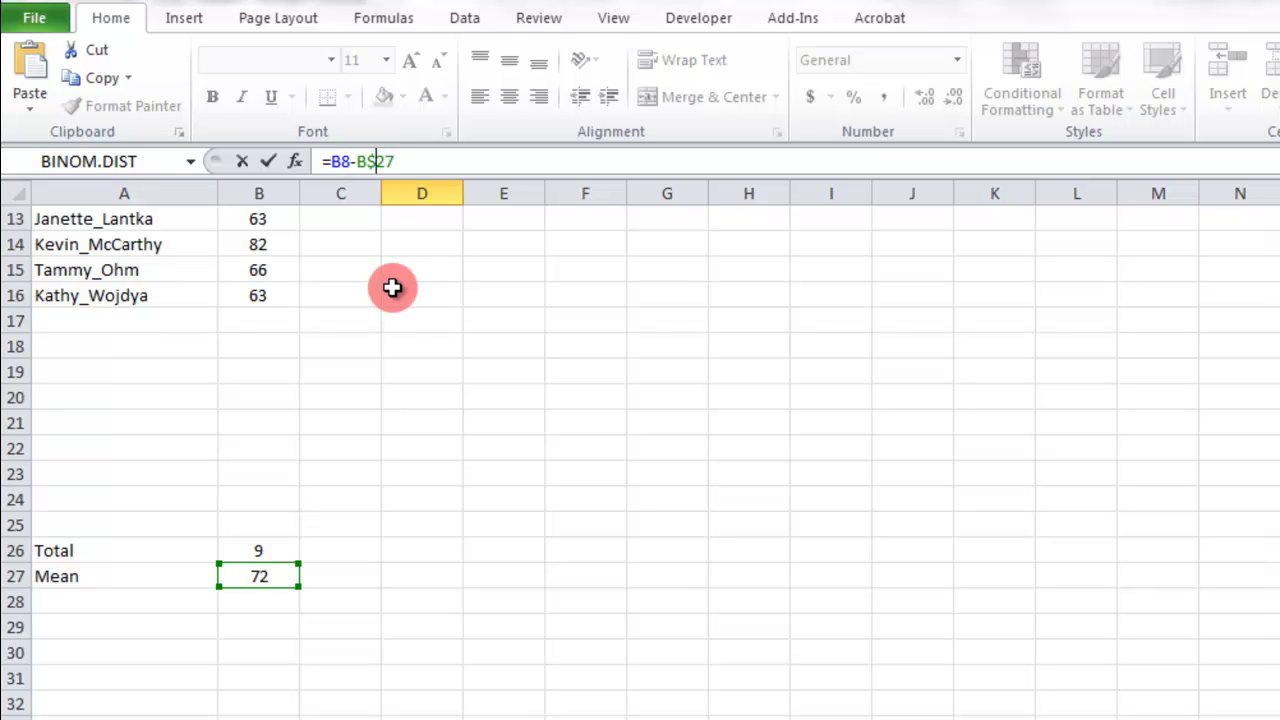
{"action": "key", "text": "Return"}
{"action": "scroll", "coordinate": [392, 287], "scroll_direction": "up", "scroll_amount": 4}
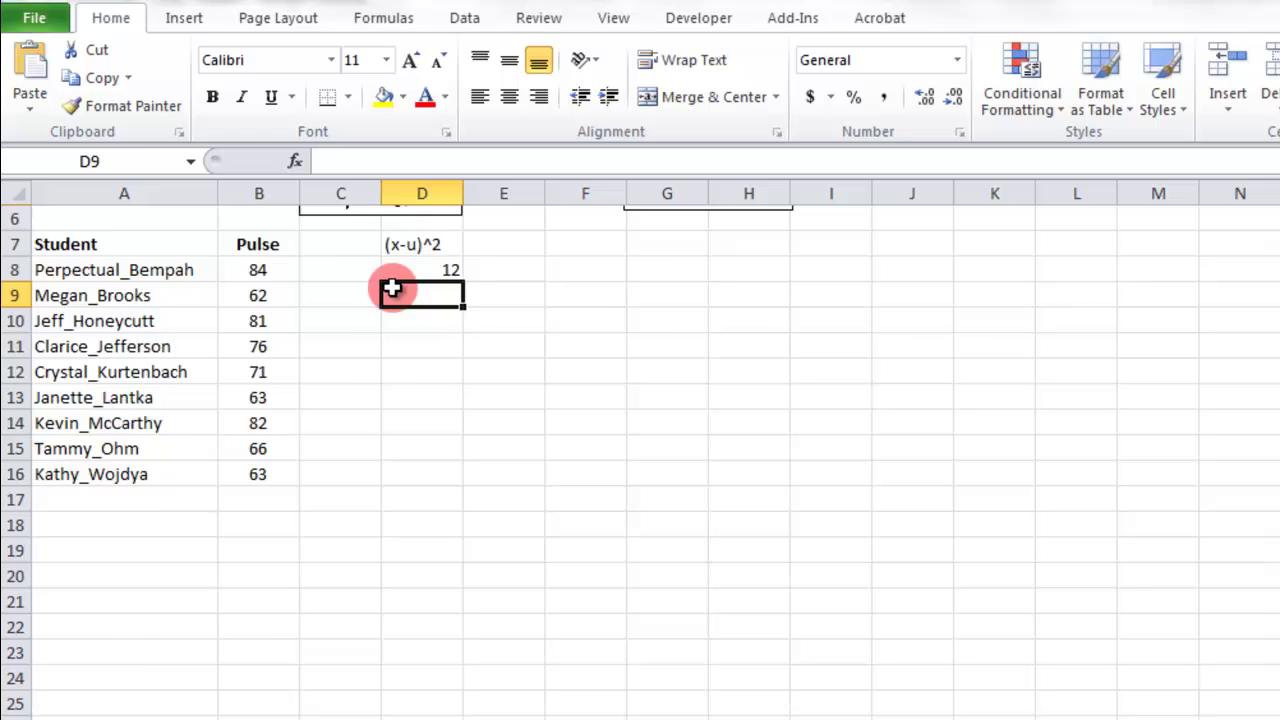
Step: Square the deviation in cell D8 by changing its formula to =(B8-B$27)^2
{"action": "left_click", "coordinate": [428, 447]}
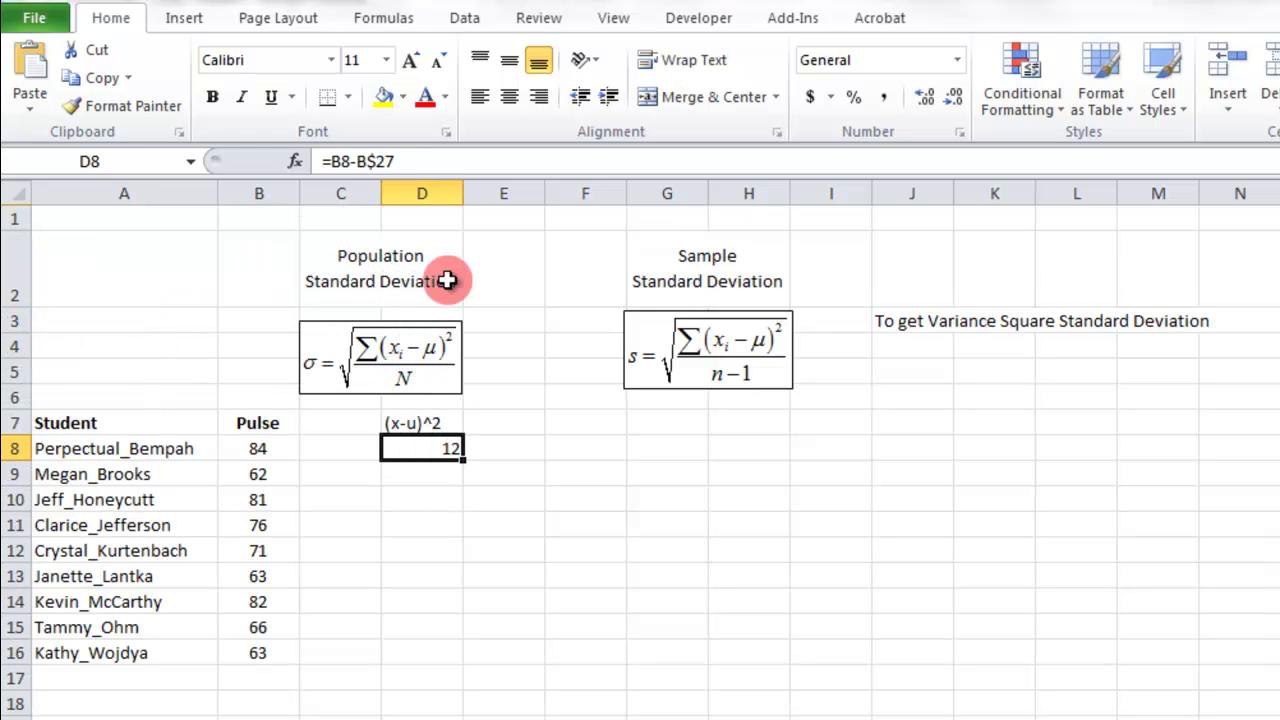
{"action": "left_click", "coordinate": [406, 161]}
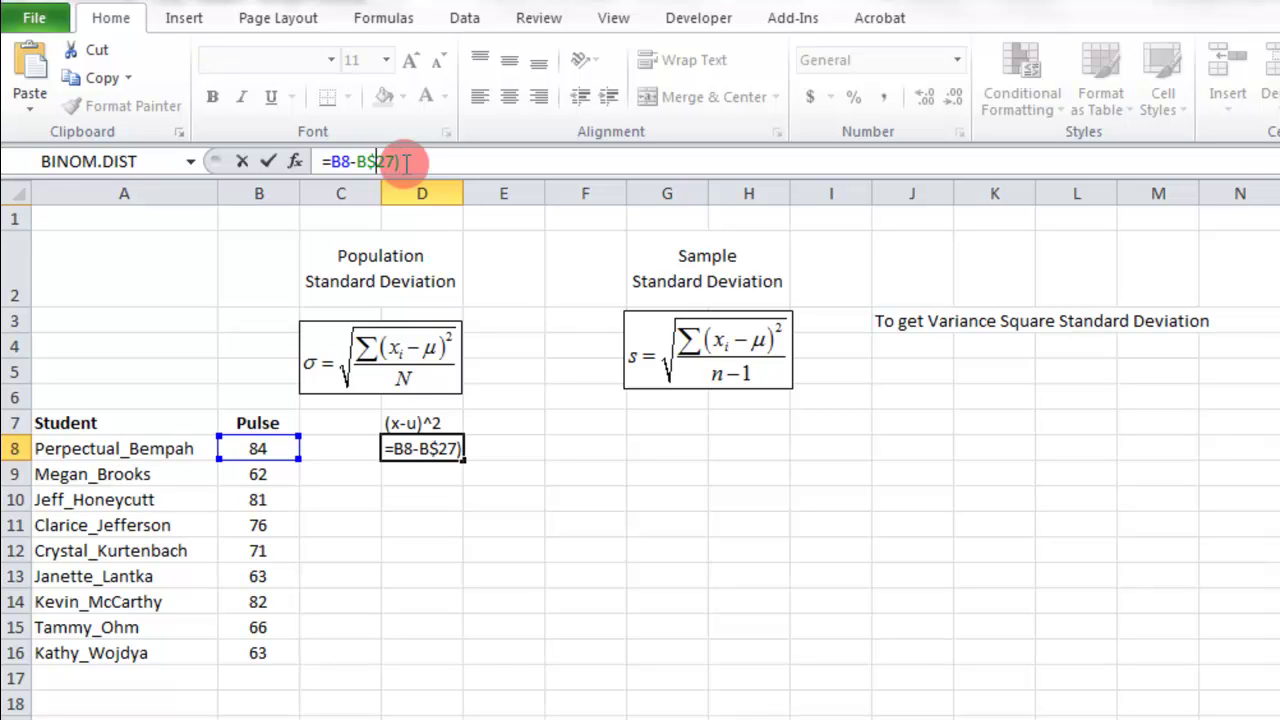
{"action": "type", "text": ")"}
{"action": "key", "text": "Home"}
{"action": "key", "text": "Right"}
{"action": "type", "text": "("}
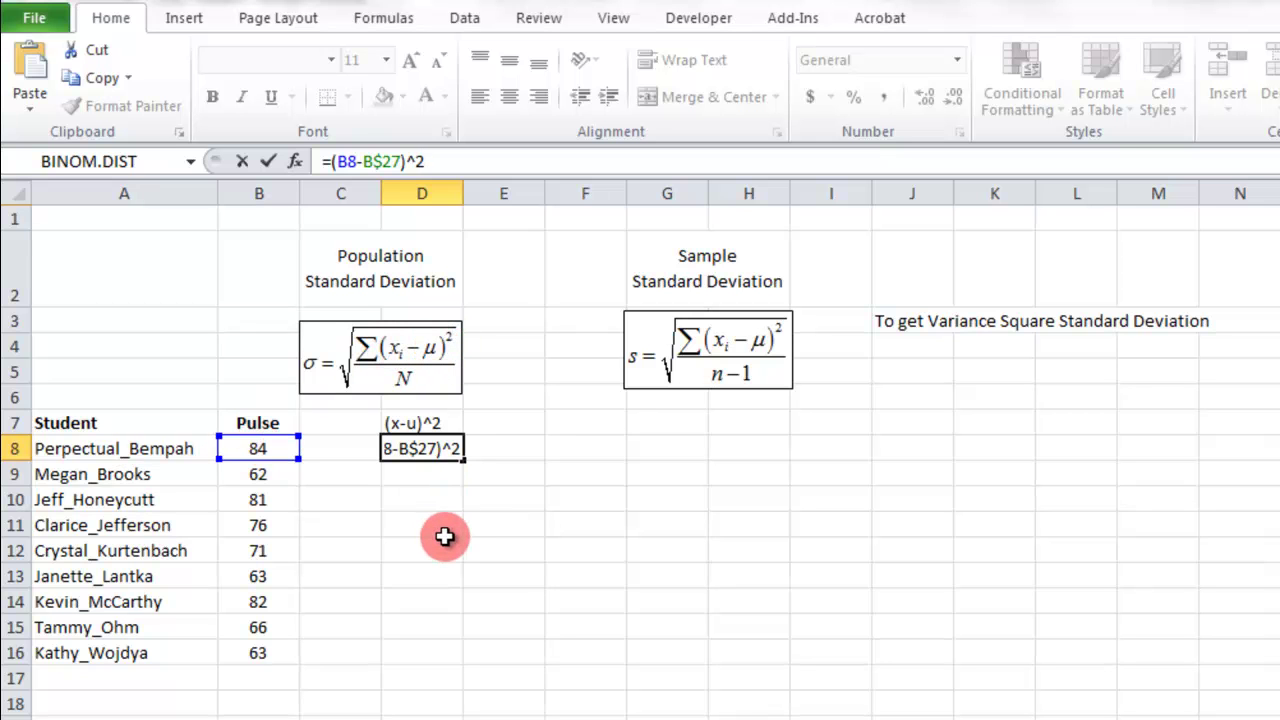
{"action": "key", "text": "Return"}
Step: Center cell D8 and fill its squared-deviation formula down through D16
{"action": "scroll", "coordinate": [435, 440], "scroll_direction": "down", "scroll_amount": 1}
{"action": "left_click", "coordinate": [427, 345]}
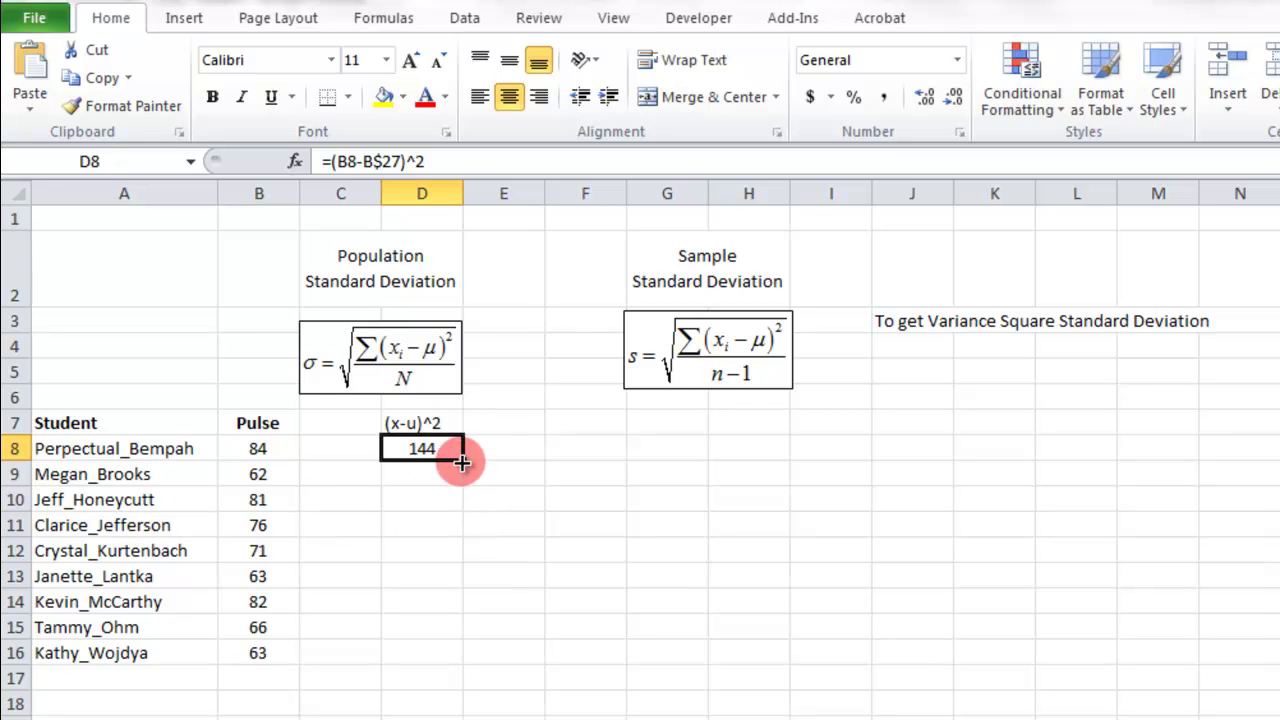
{"action": "left_click_drag", "start_coordinate": [466, 462], "coordinate": [452, 658]}
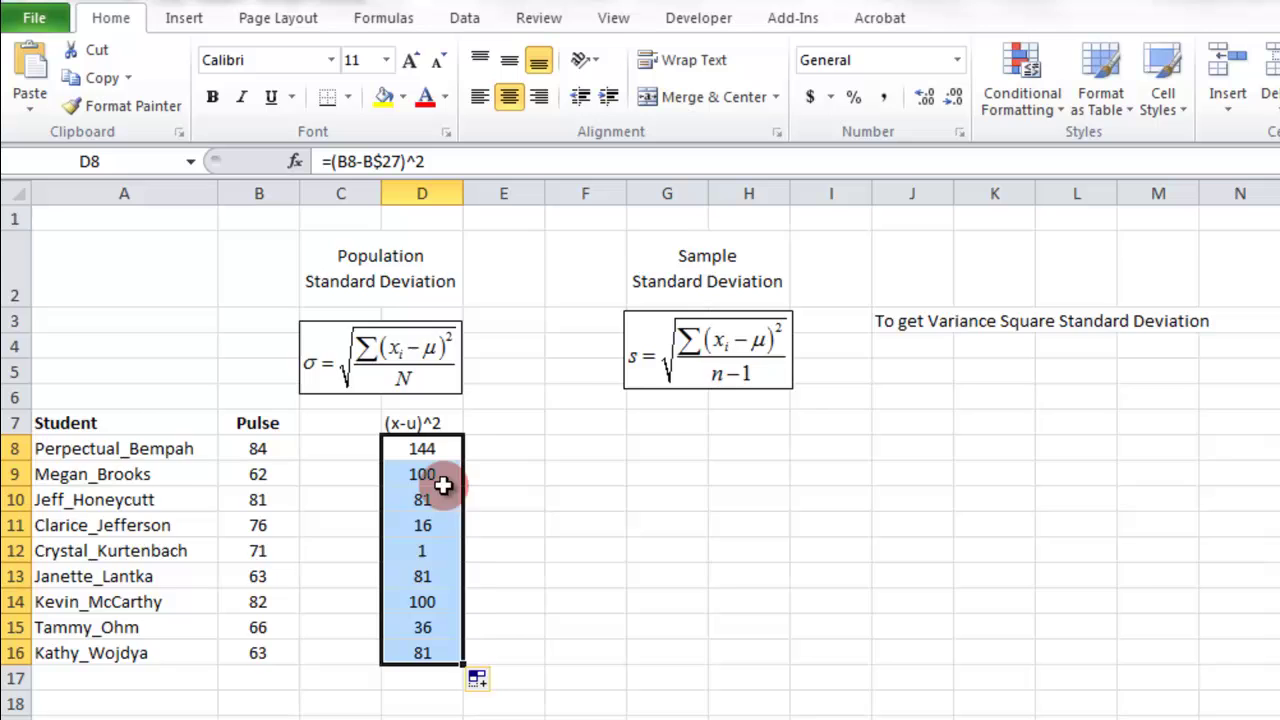
Step: Total the squared deviations in cell D26 with =SUM(D8:D16) and center the cell
{"action": "scroll", "coordinate": [448, 508], "scroll_direction": "down", "scroll_amount": 2}
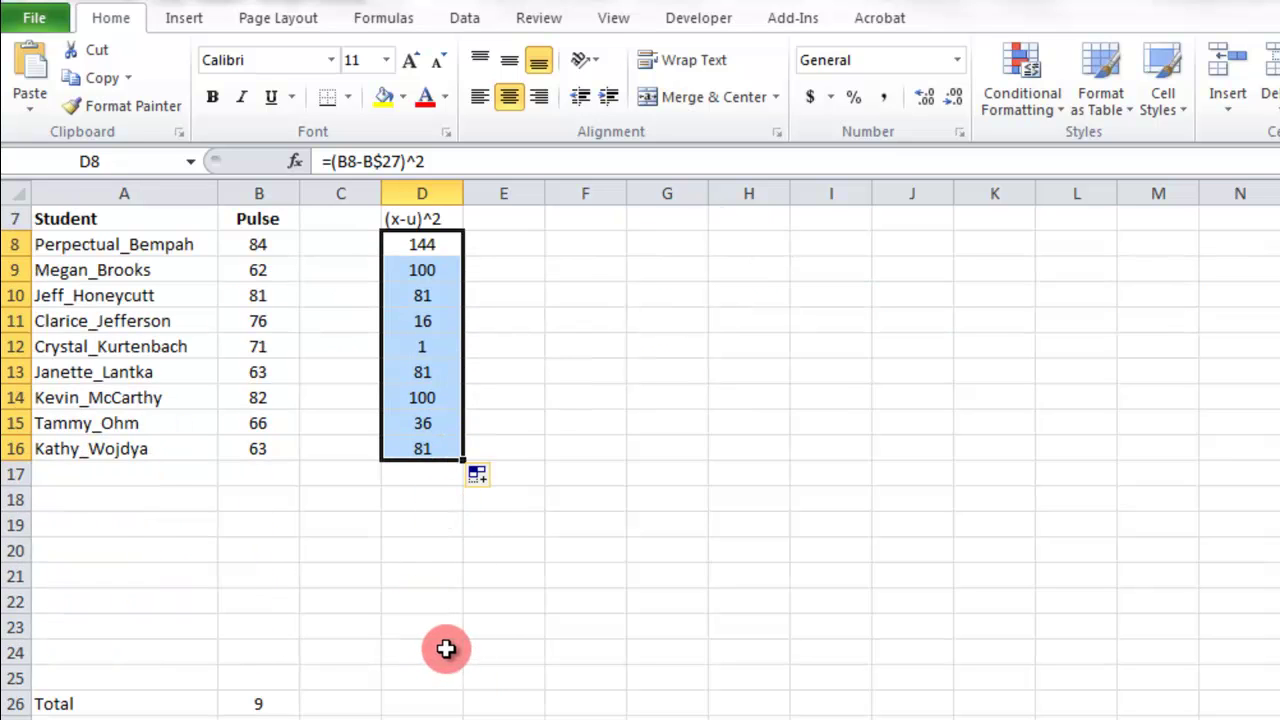
{"action": "left_click", "coordinate": [443, 700]}
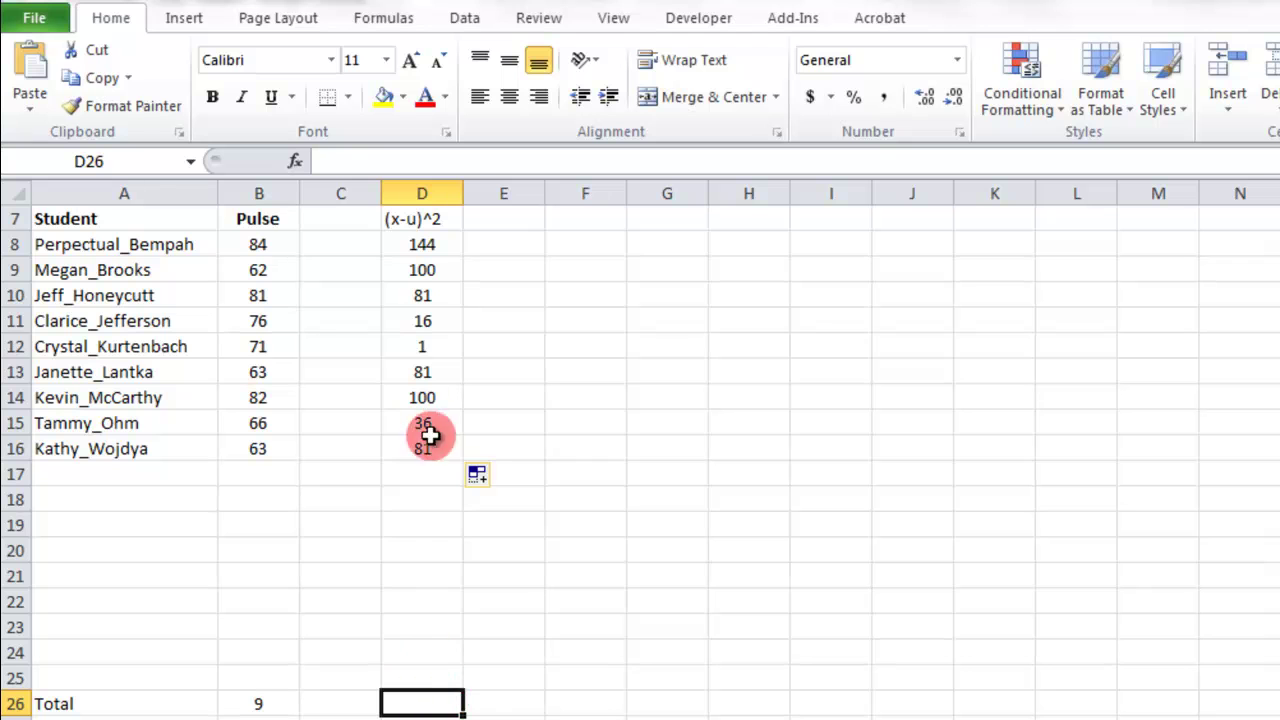
{"action": "scroll", "coordinate": [419, 706], "scroll_direction": "down", "scroll_amount": 2}
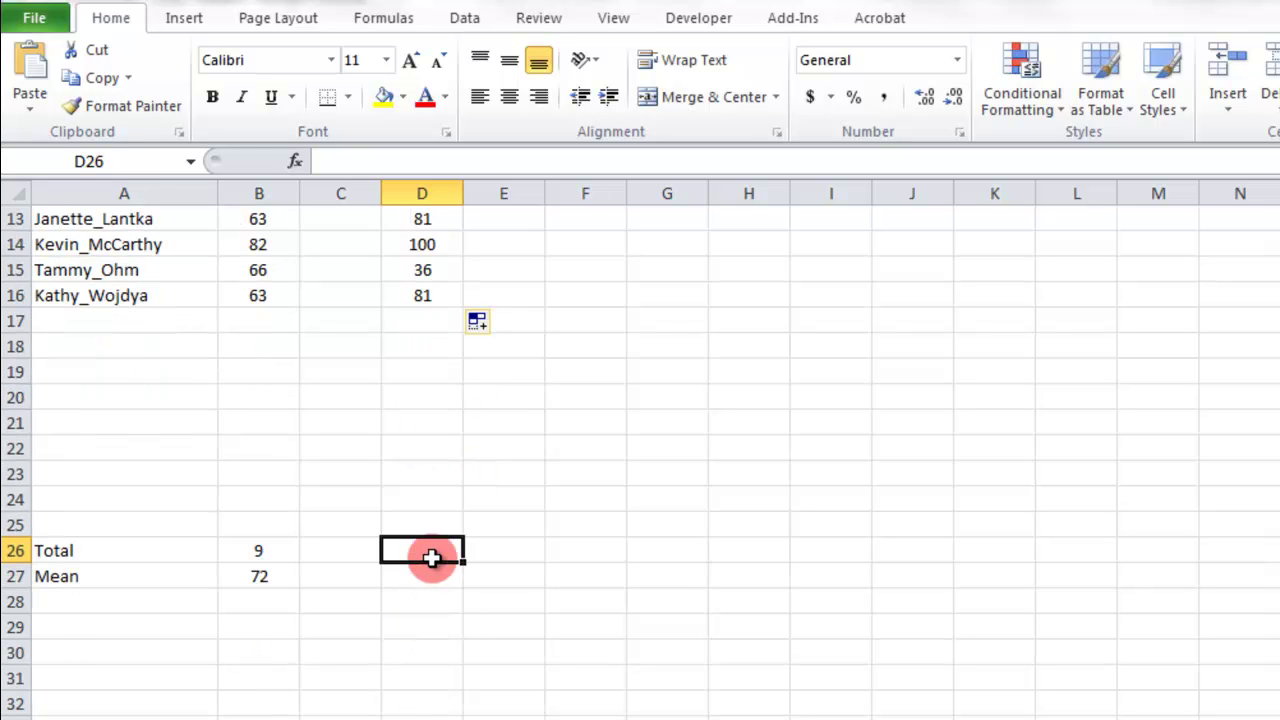
{"action": "type", "text": "="}
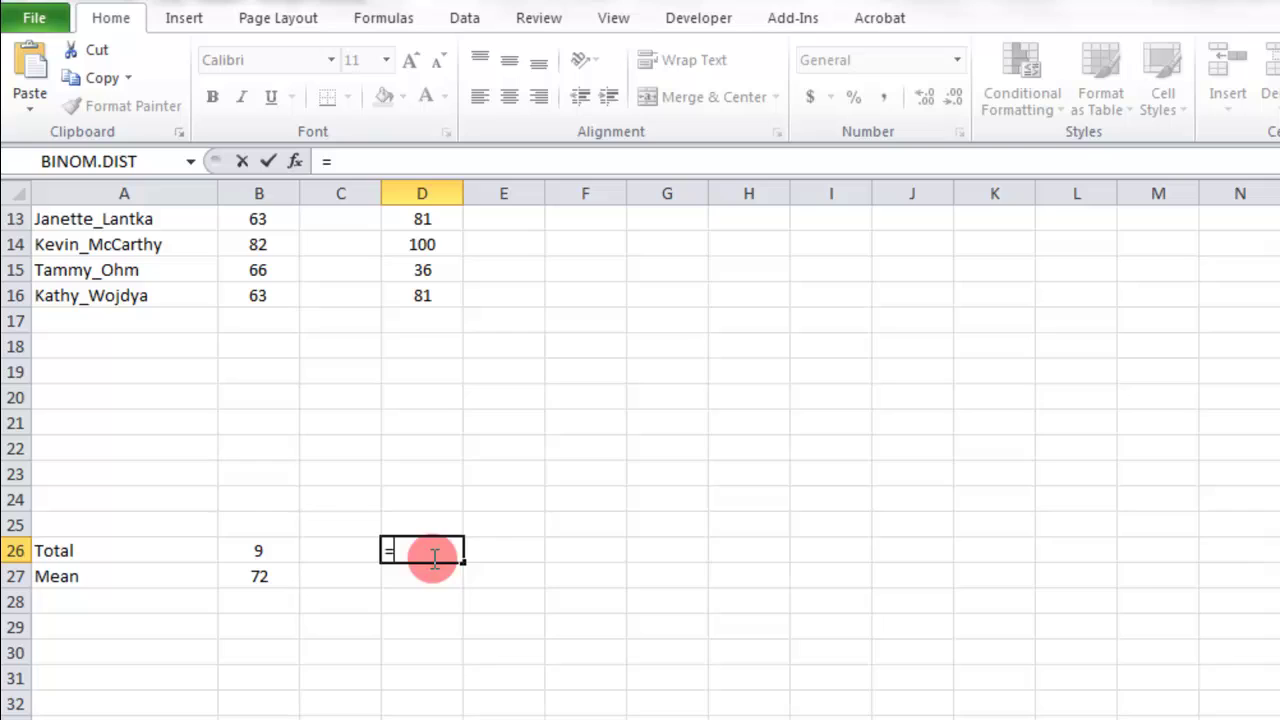
{"action": "type", "text": "SUM("}
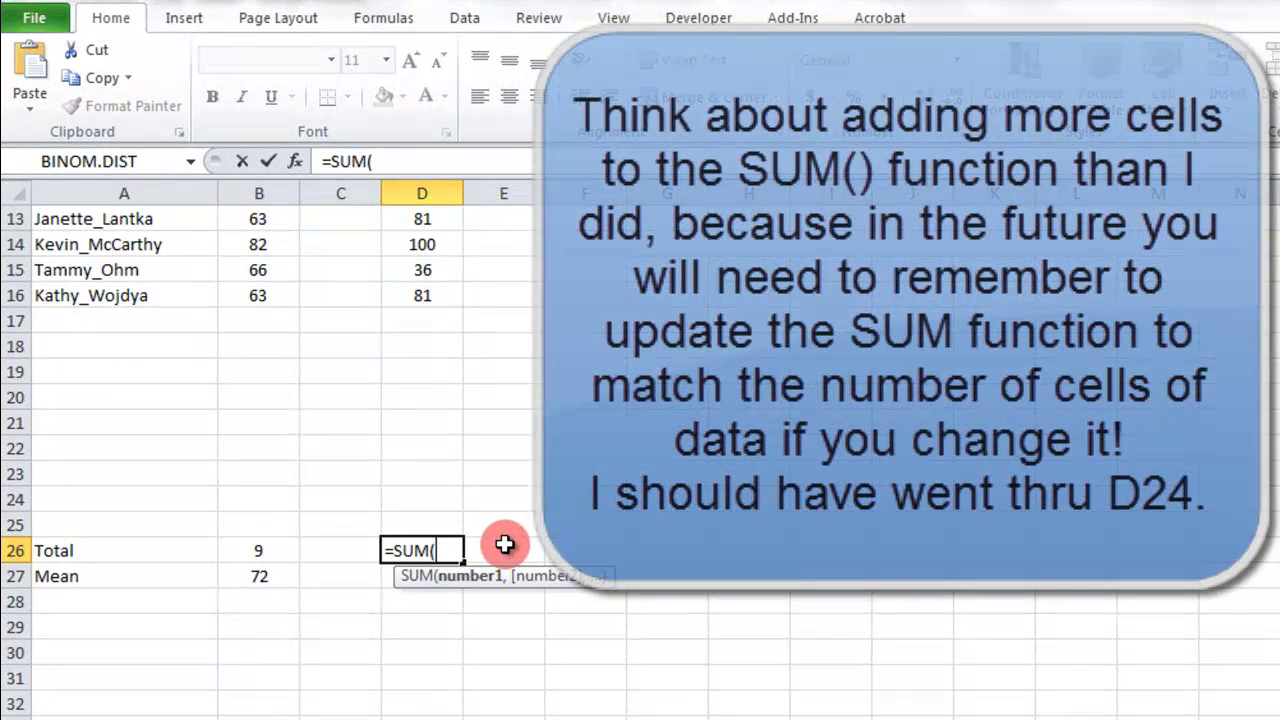
{"action": "scroll", "coordinate": [503, 543], "scroll_direction": "up", "scroll_amount": 4}
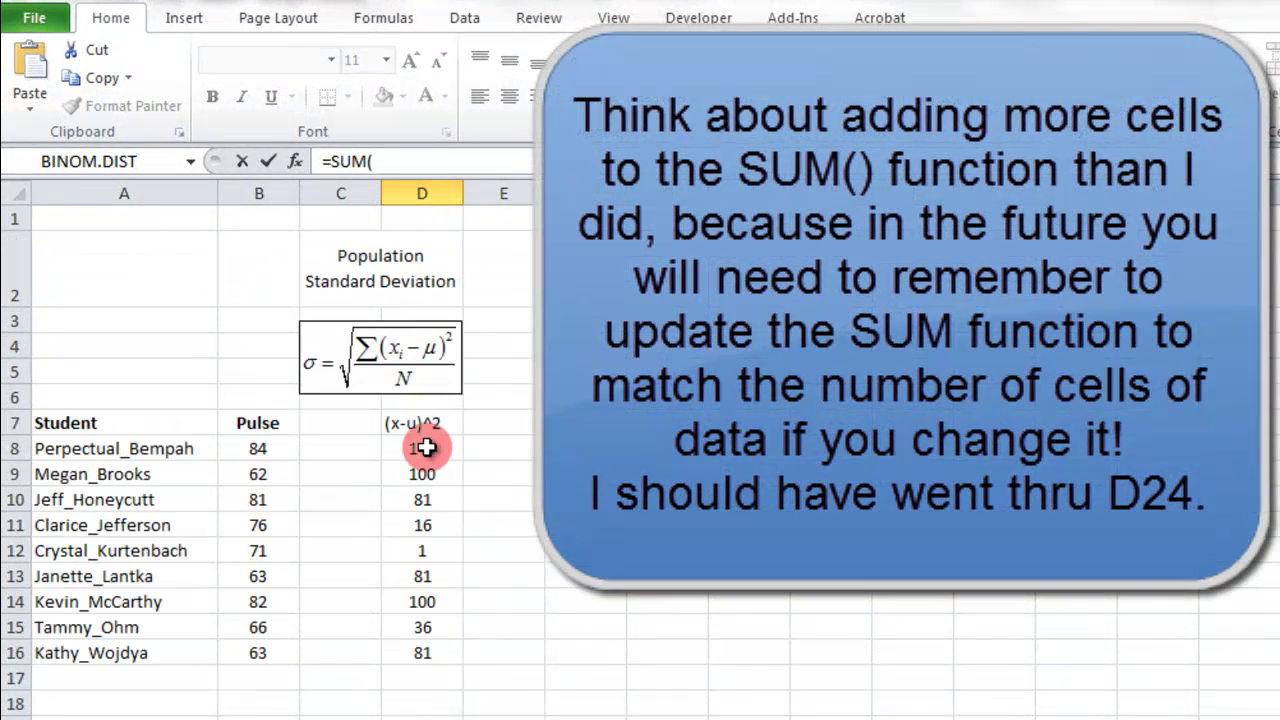
{"action": "left_click_drag", "start_coordinate": [422, 447], "coordinate": [442, 633]}
{"action": "key", "text": "Return"}
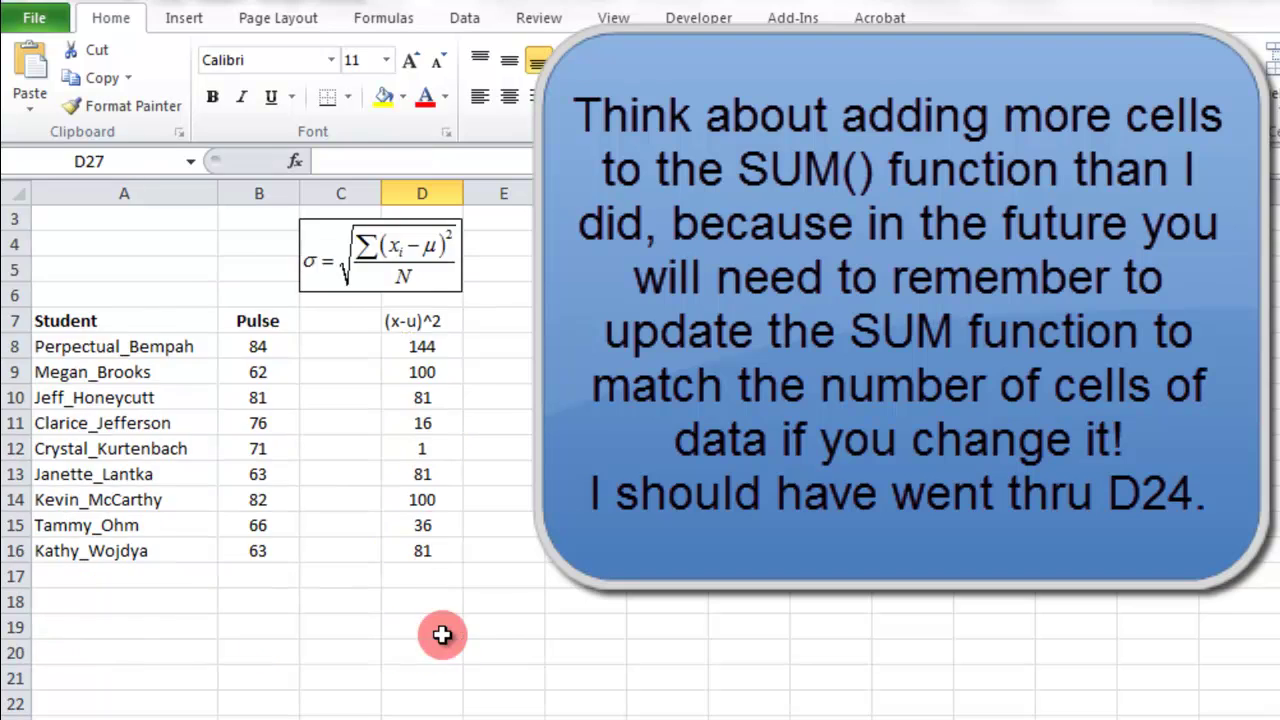
{"action": "left_click", "coordinate": [447, 573]}
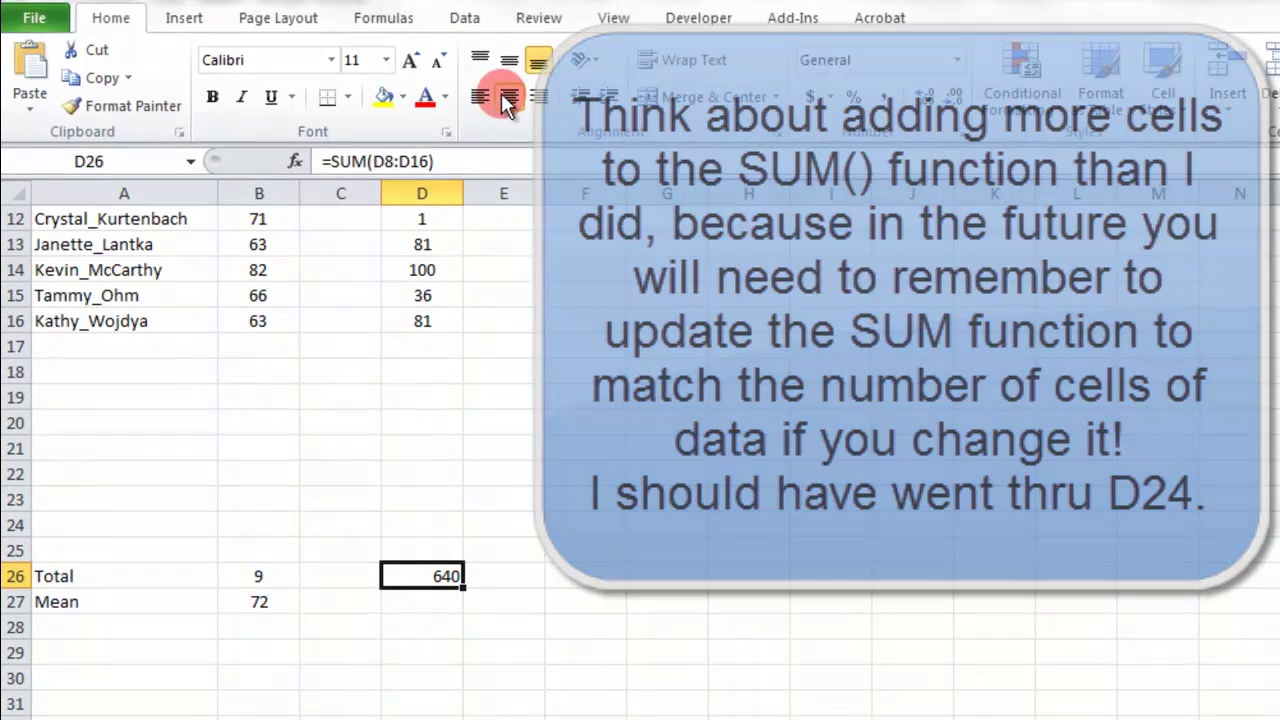
Step: Label the total of column D by entering "Squared Deviations" in cell E26
{"action": "left_click", "coordinate": [503, 600]}
{"action": "left_click", "coordinate": [503, 572]}
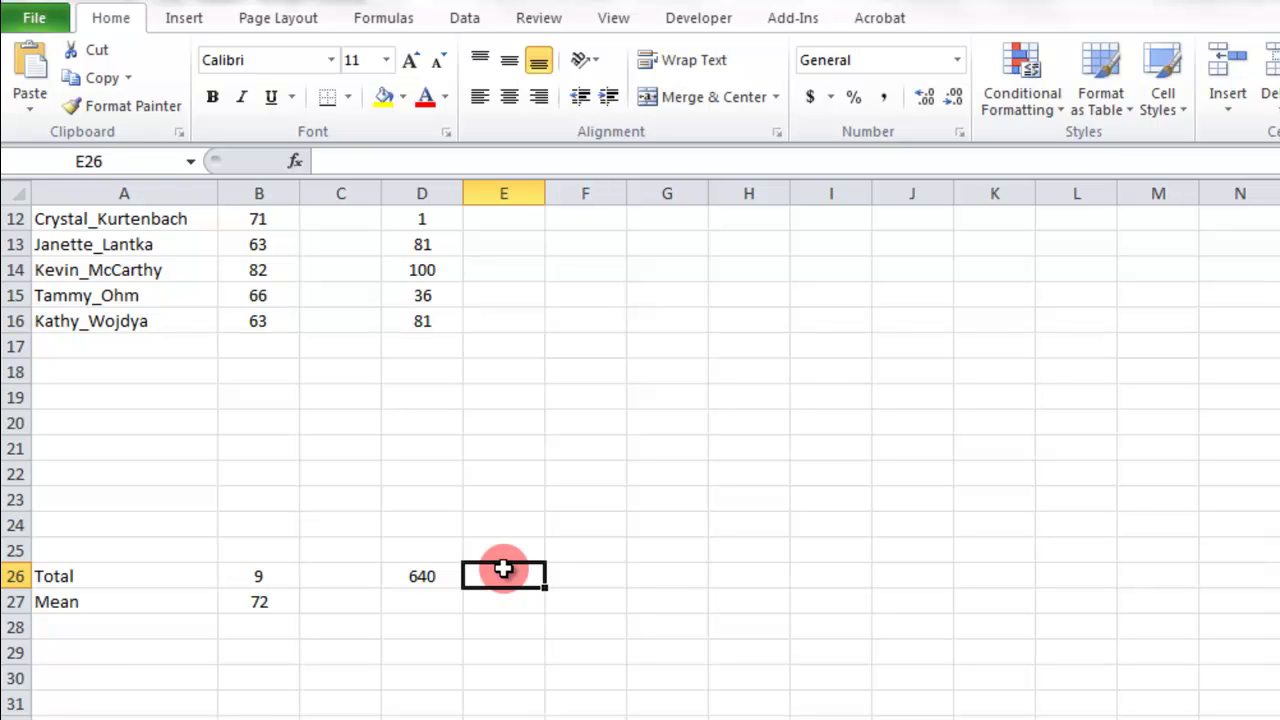
{"action": "type", "text": "Squ"}
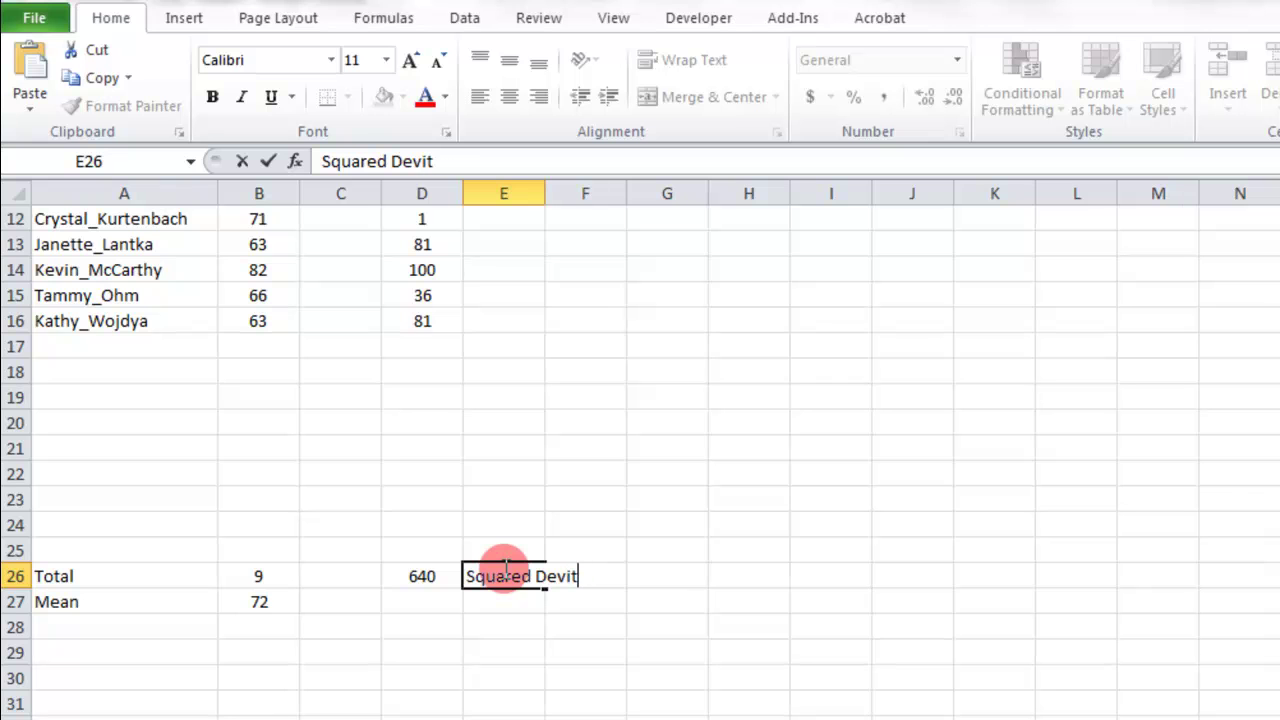
{"action": "type", "text": "ared Deviations"}
{"action": "key", "text": "Return"}
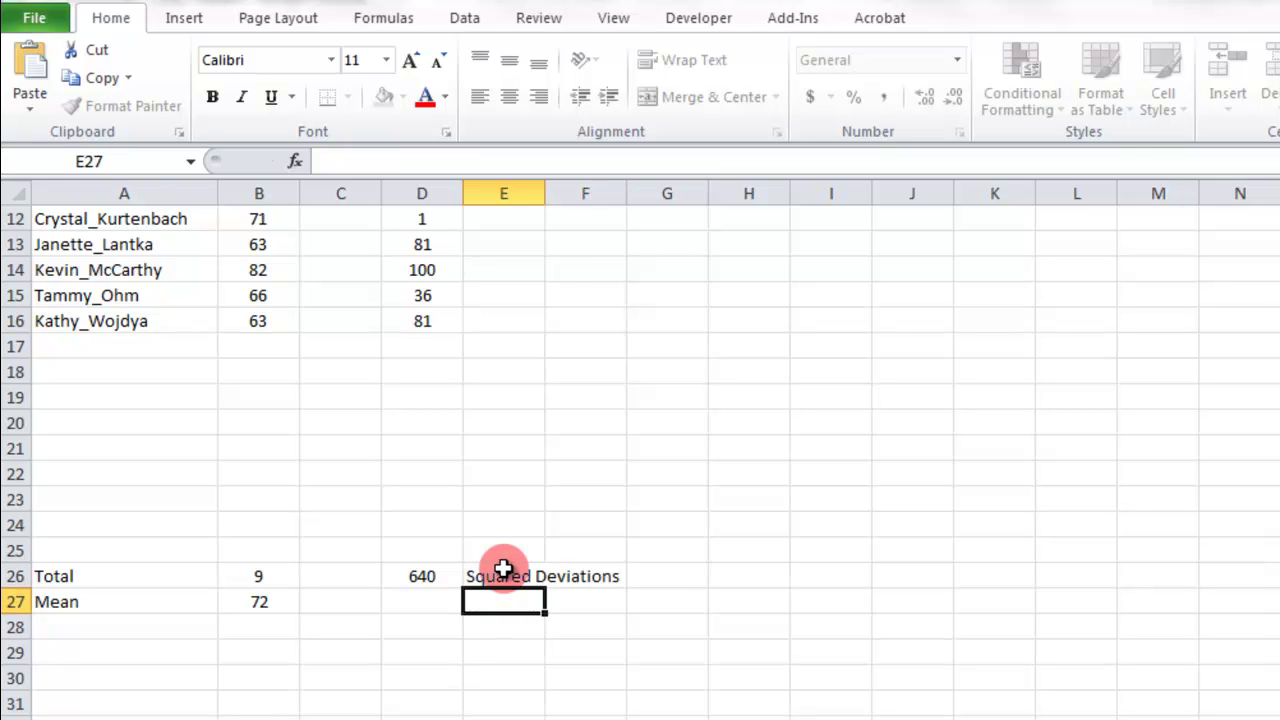
Step: Enter the label "SD Population" in cell A28 below the Mean label
{"action": "scroll", "coordinate": [440, 572], "scroll_direction": "up", "scroll_amount": 4}
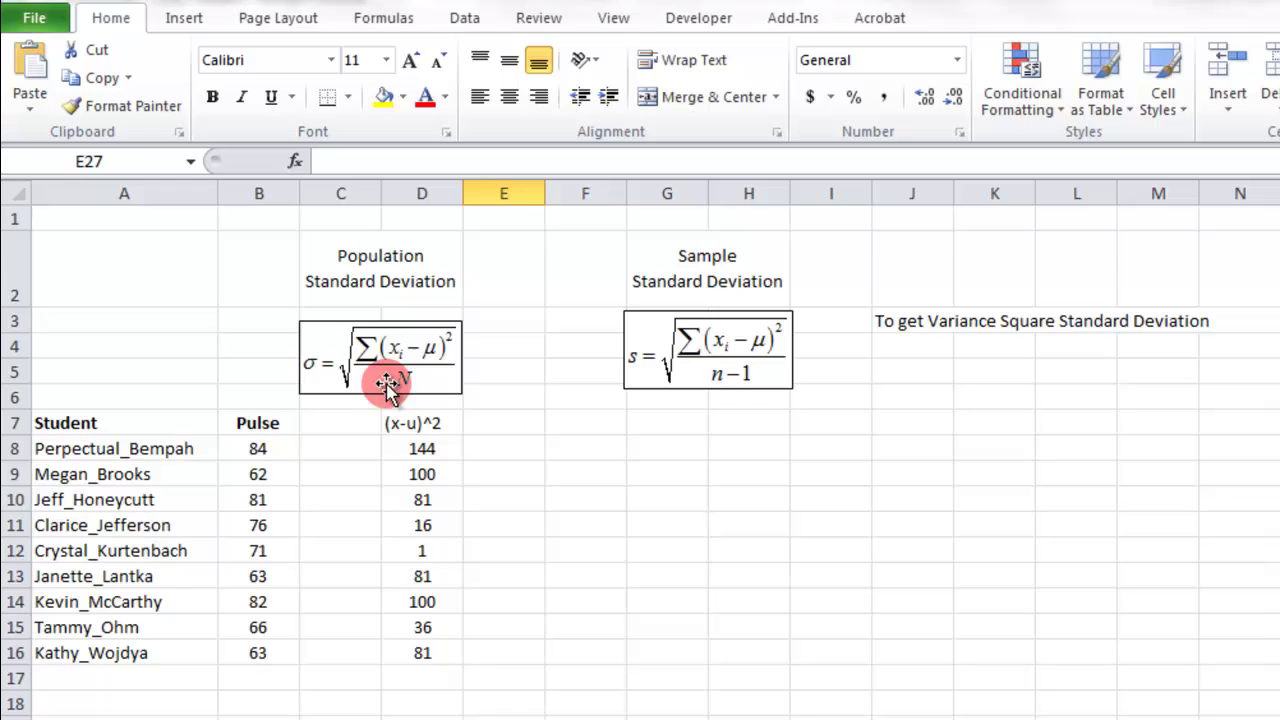
{"action": "scroll", "coordinate": [386, 384], "scroll_direction": "down", "scroll_amount": 6}
{"action": "left_click", "coordinate": [153, 450]}
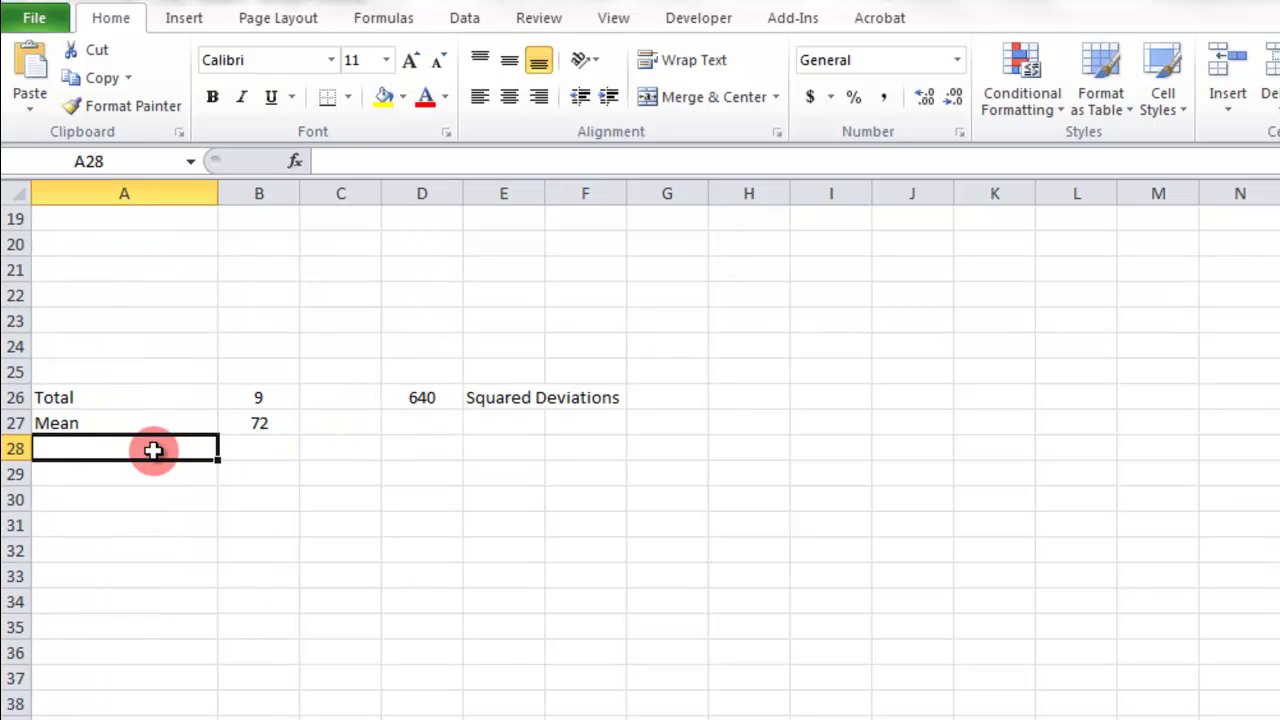
{"action": "type", "text": "SD Population"}
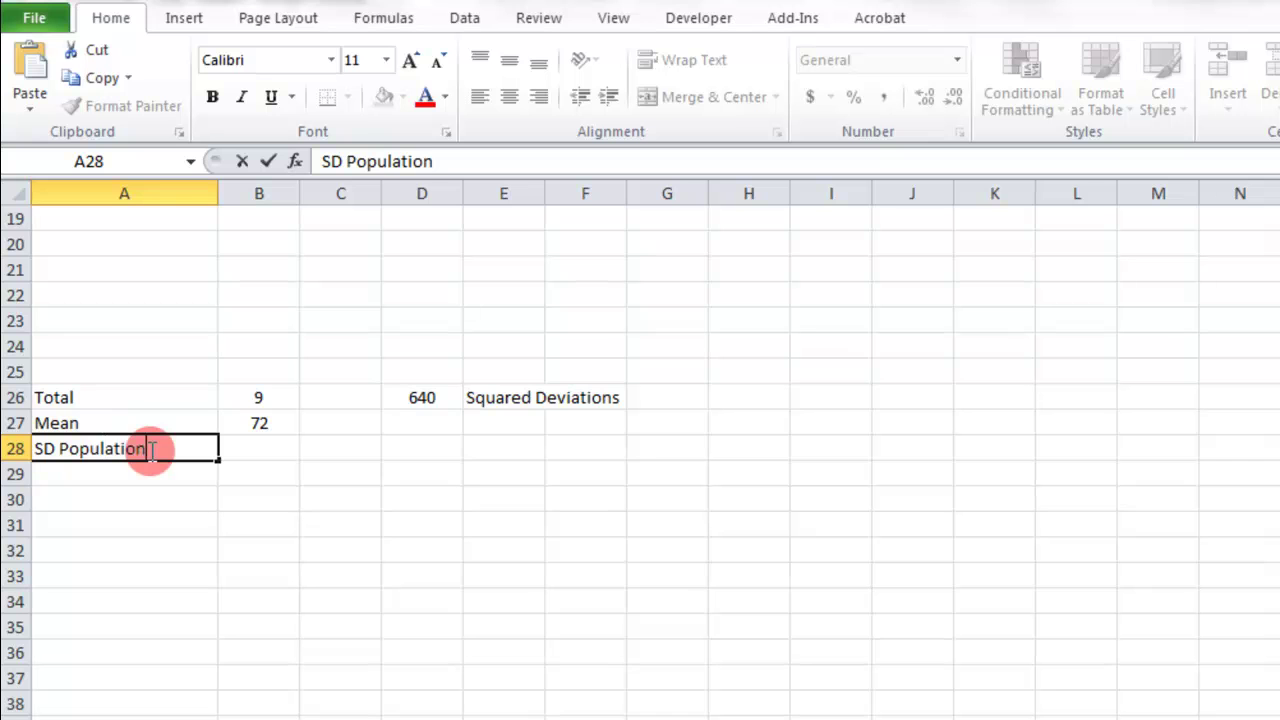
Step: Compute the population standard deviation in cell B28 with the formula =SQRT(D26/B26)
{"action": "left_click", "coordinate": [247, 450]}
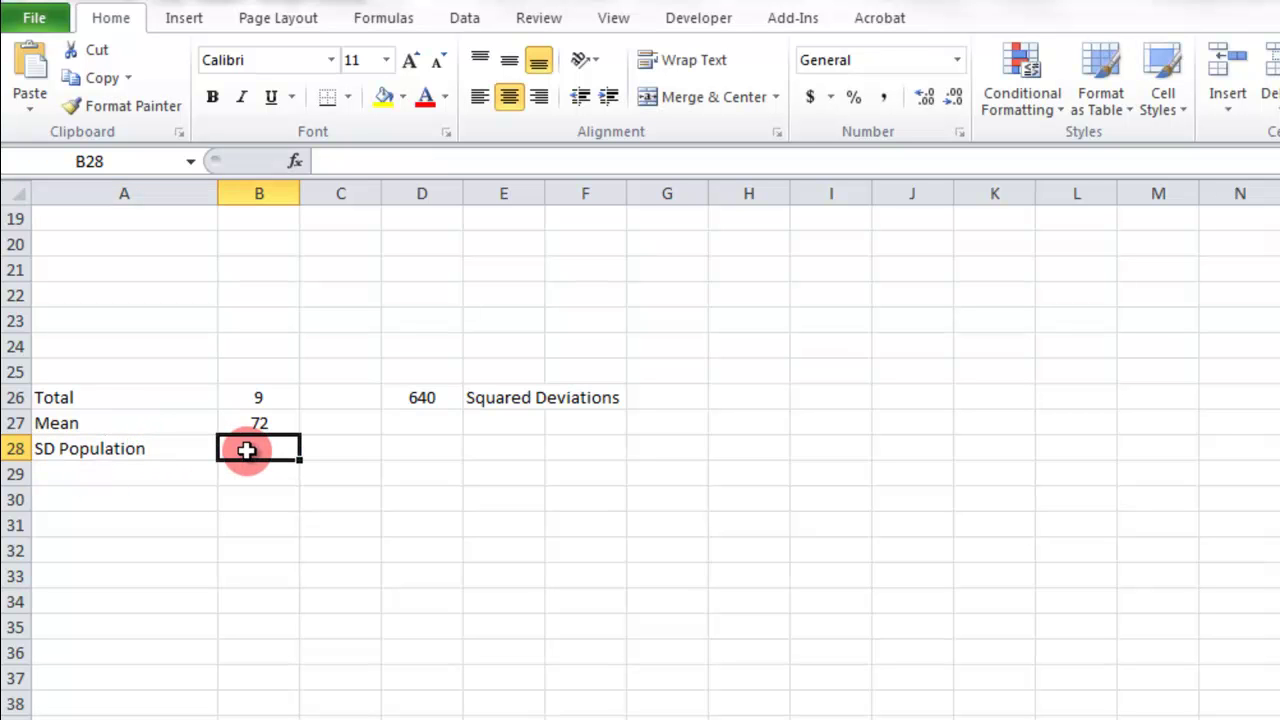
{"action": "type", "text": "="}
{"action": "scroll", "coordinate": [247, 450], "scroll_direction": "up", "scroll_amount": 6}
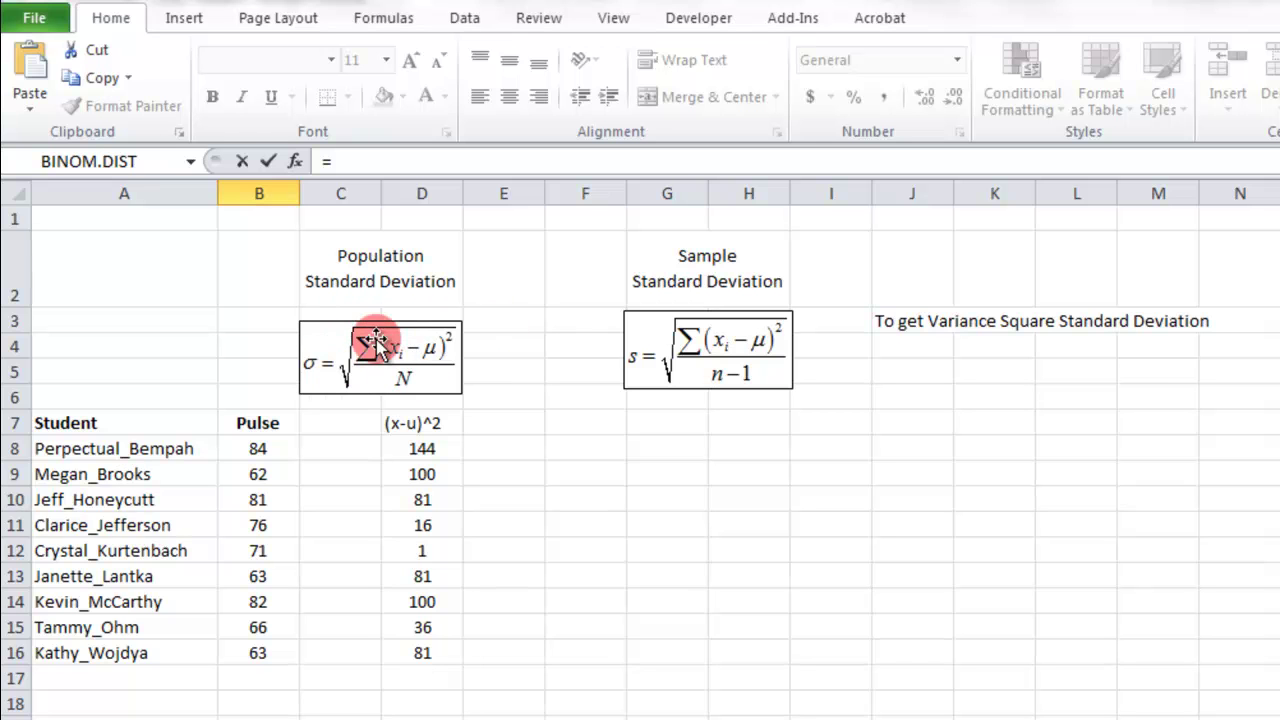
{"action": "scroll", "coordinate": [443, 346], "scroll_direction": "down", "scroll_amount": 5}
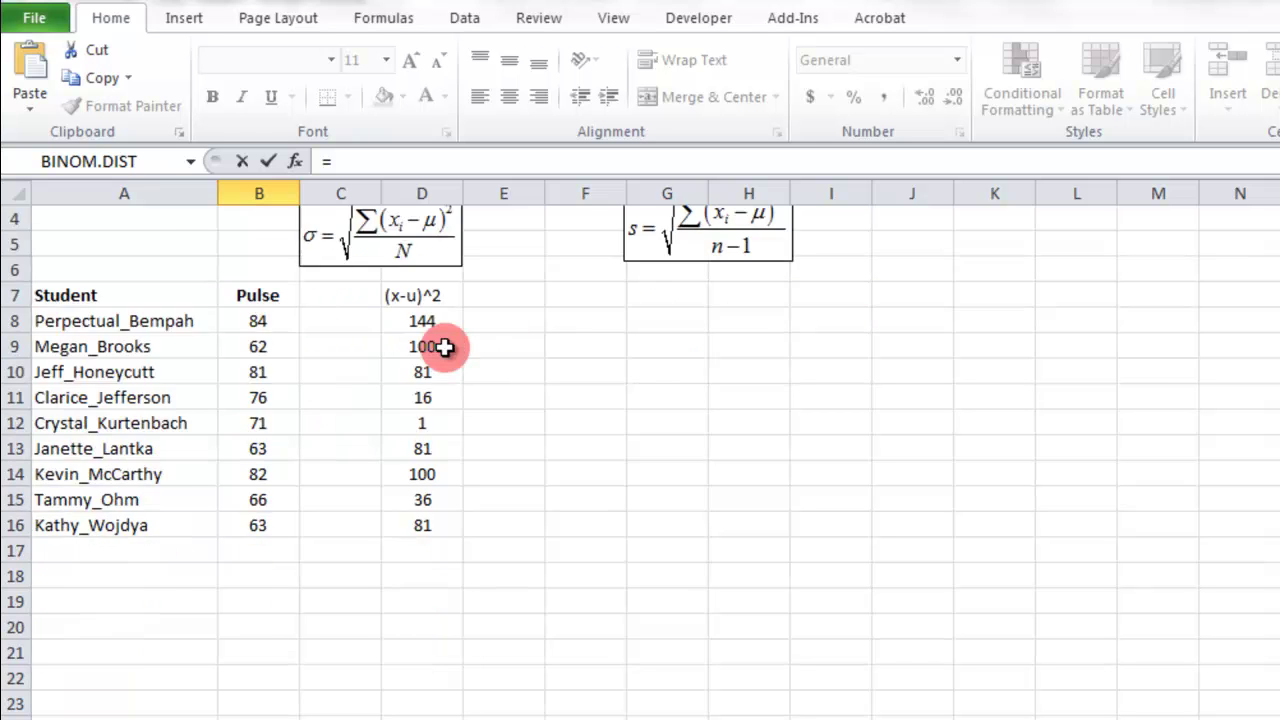
{"action": "scroll", "coordinate": [388, 335], "scroll_direction": "up", "scroll_amount": 5}
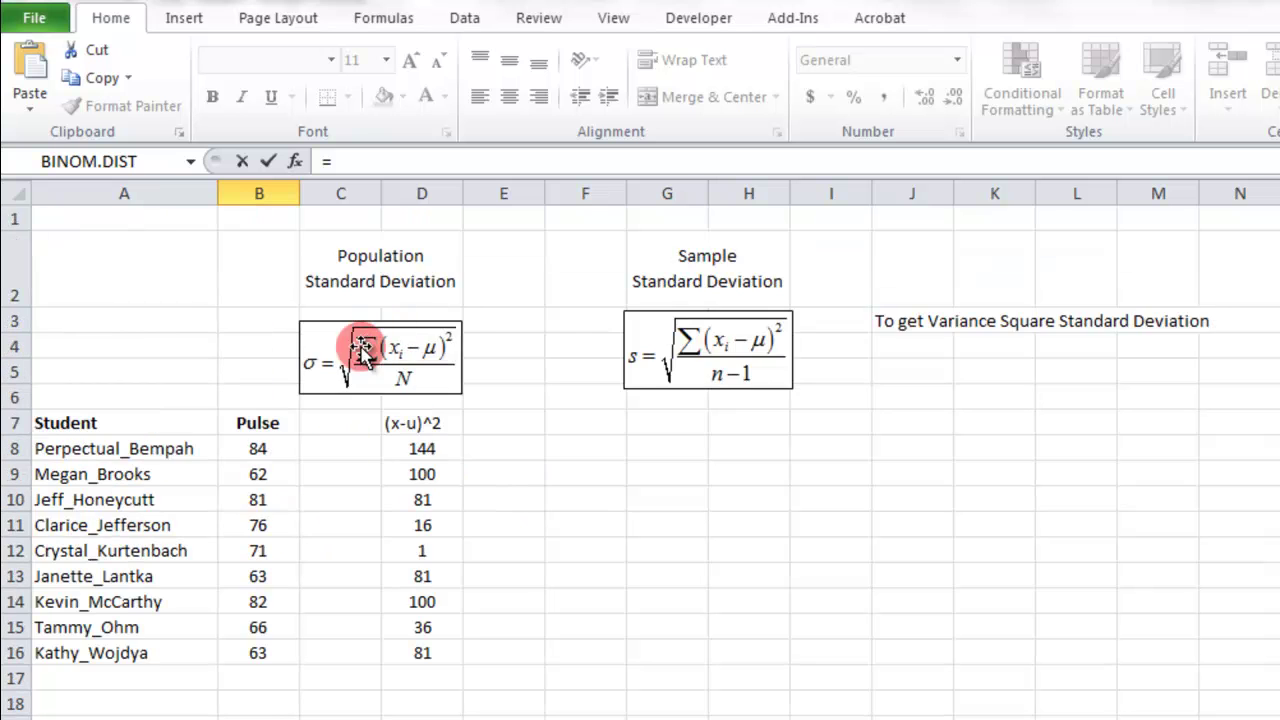
{"action": "scroll", "coordinate": [409, 400], "scroll_direction": "down", "scroll_amount": 5}
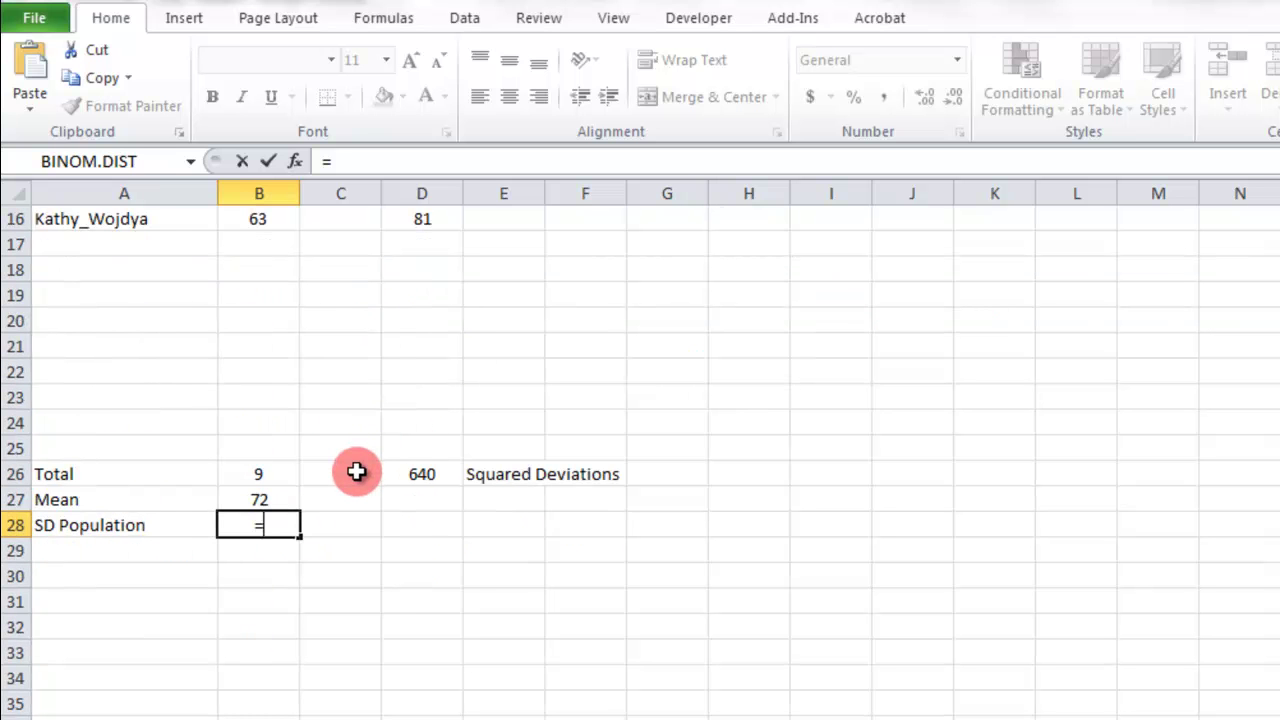
{"action": "type", "text": "SQR"}
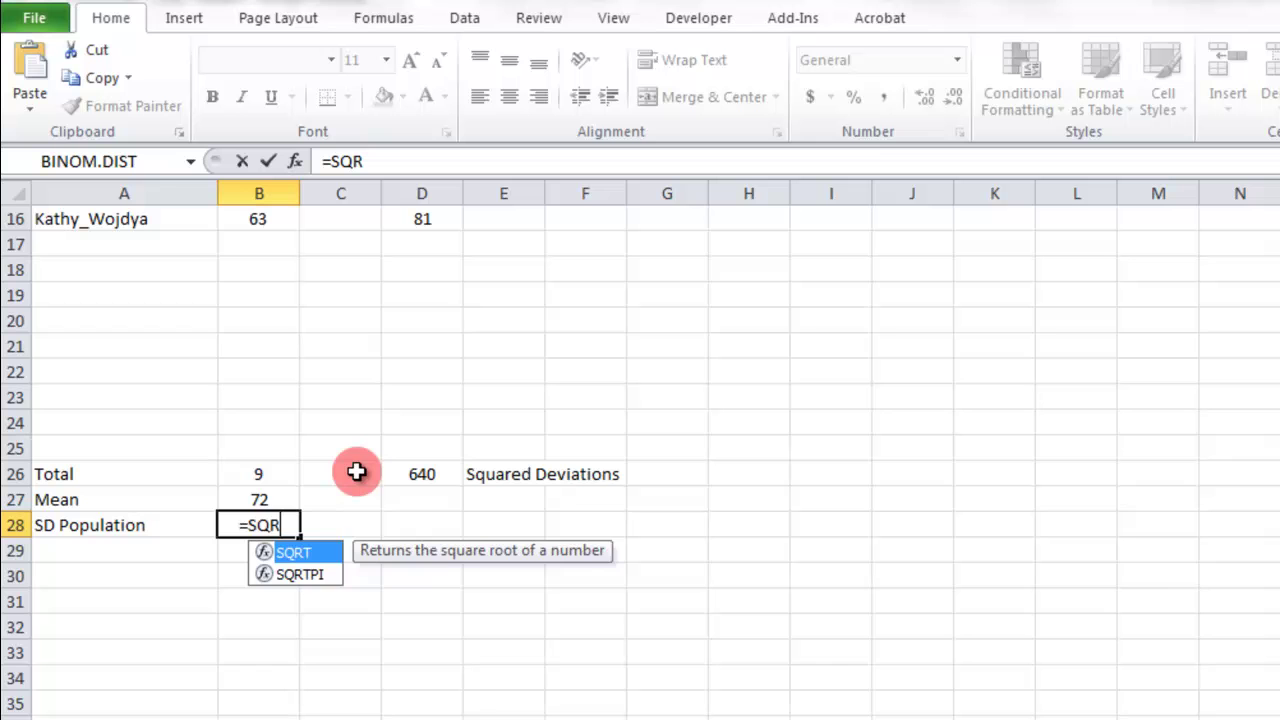
{"action": "type", "text": "T("}
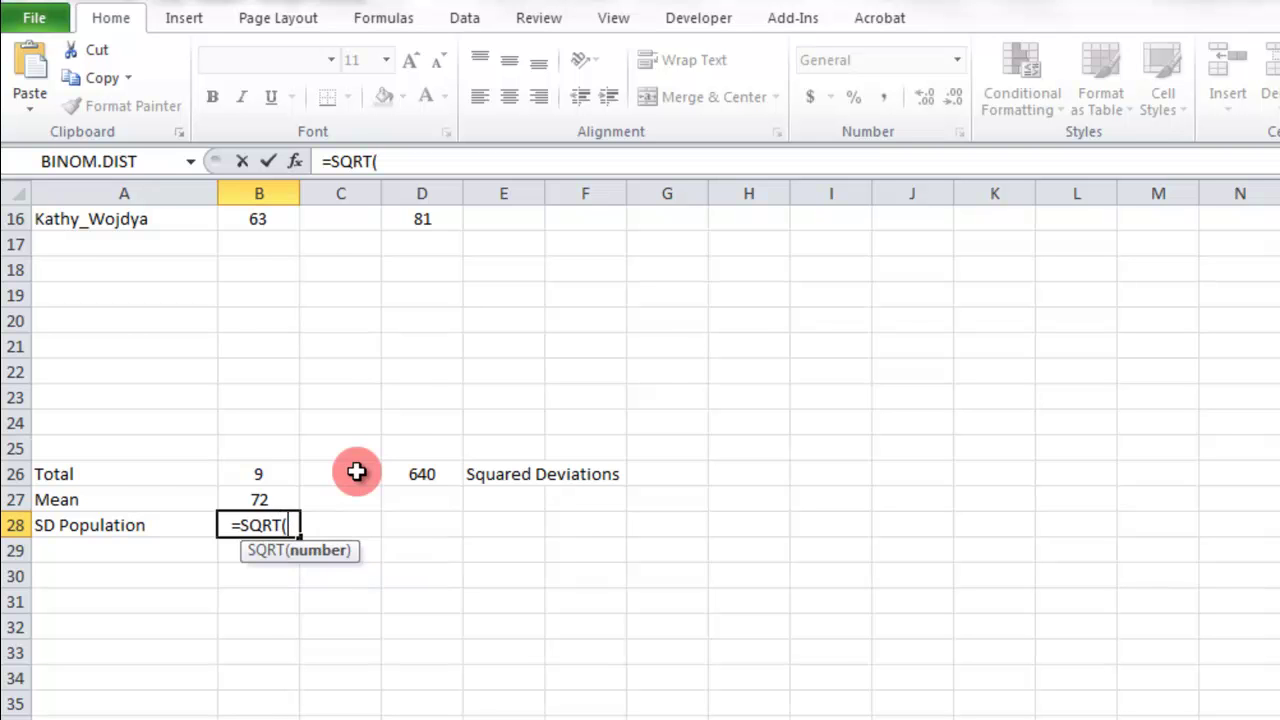
{"action": "scroll", "coordinate": [351, 466], "scroll_direction": "up", "scroll_amount": 5}
{"action": "scroll", "coordinate": [441, 357], "scroll_direction": "down", "scroll_amount": 4}
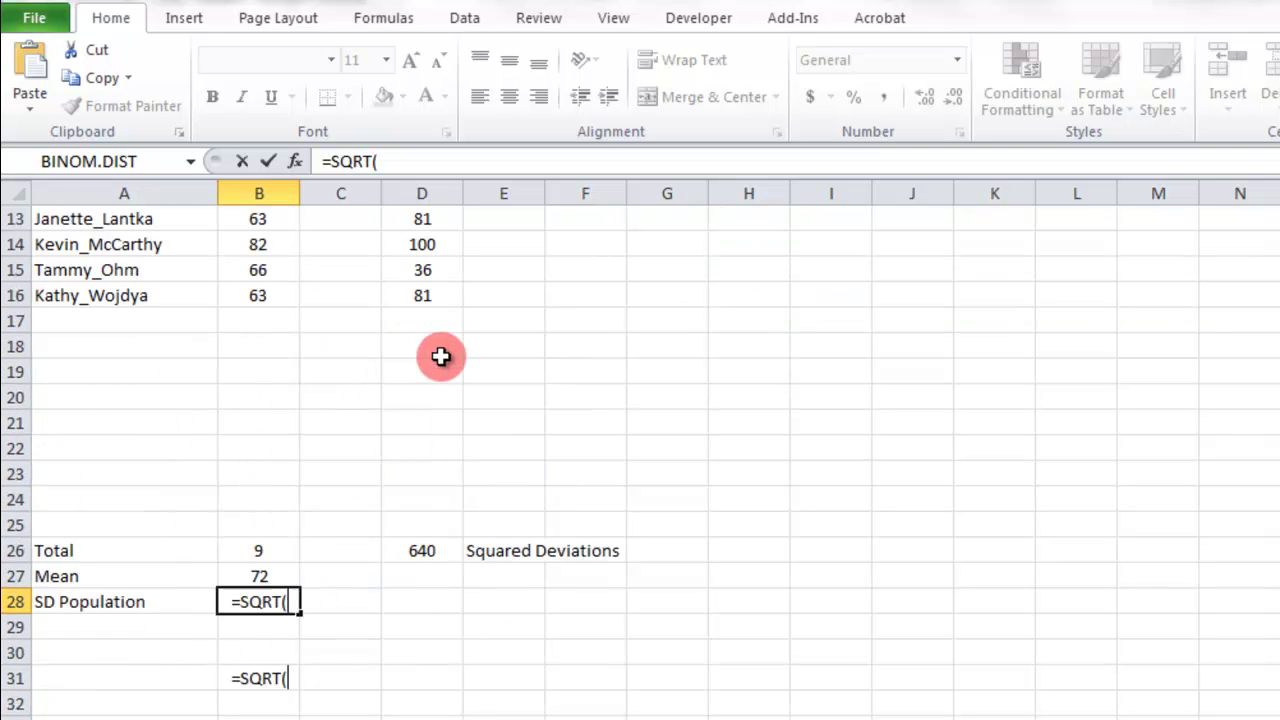
{"action": "scroll", "coordinate": [441, 357], "scroll_direction": "down", "scroll_amount": 1}
{"action": "left_click", "coordinate": [425, 474]}
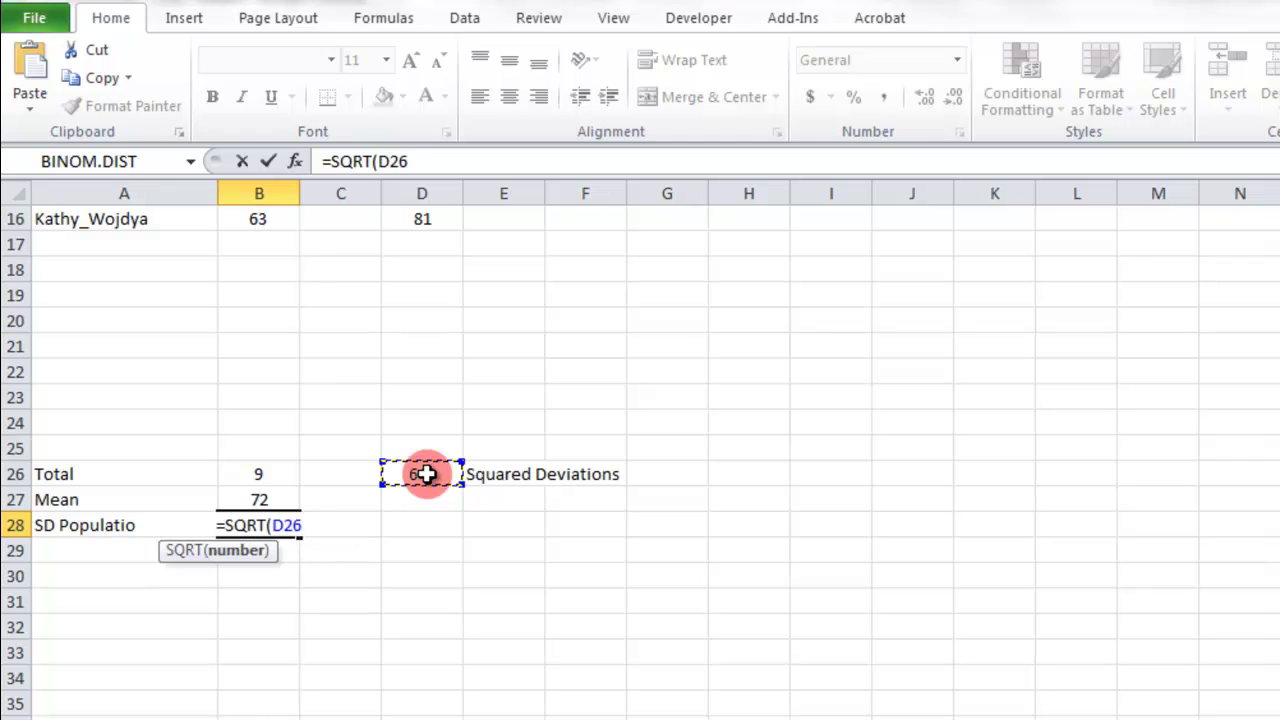
{"action": "type", "text": "/"}
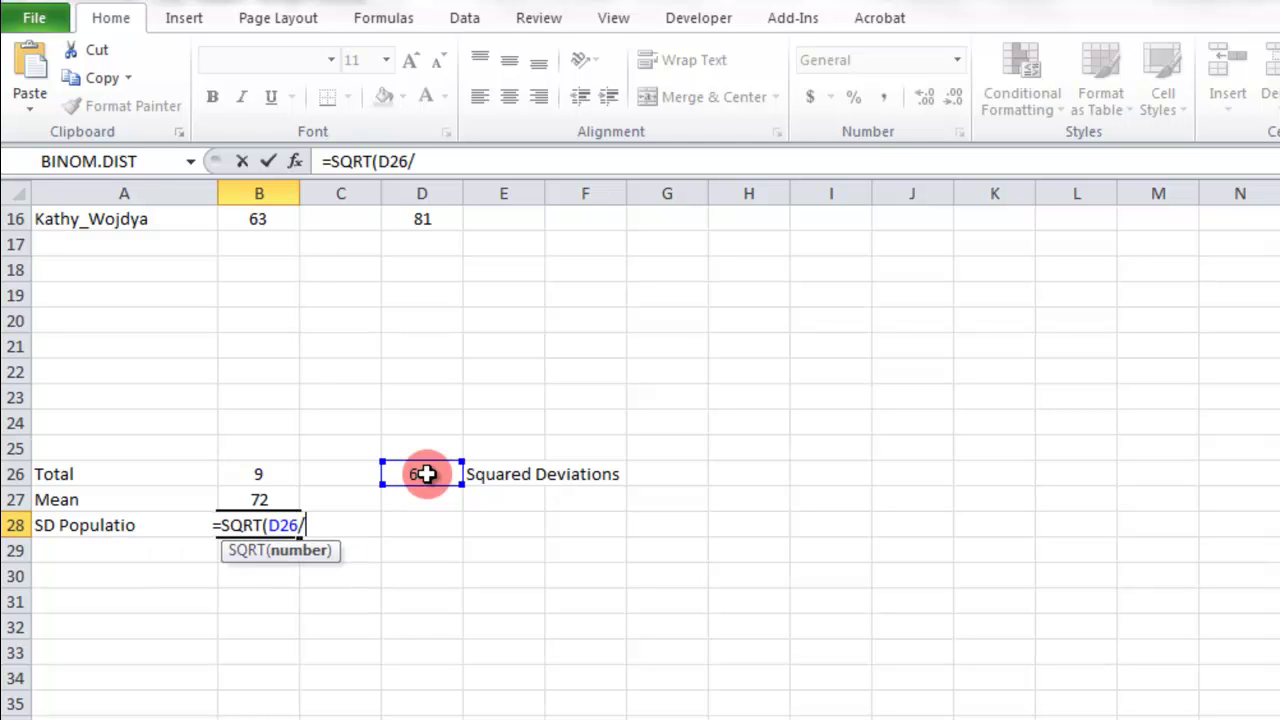
{"action": "scroll", "coordinate": [329, 437], "scroll_direction": "up", "scroll_amount": 4}
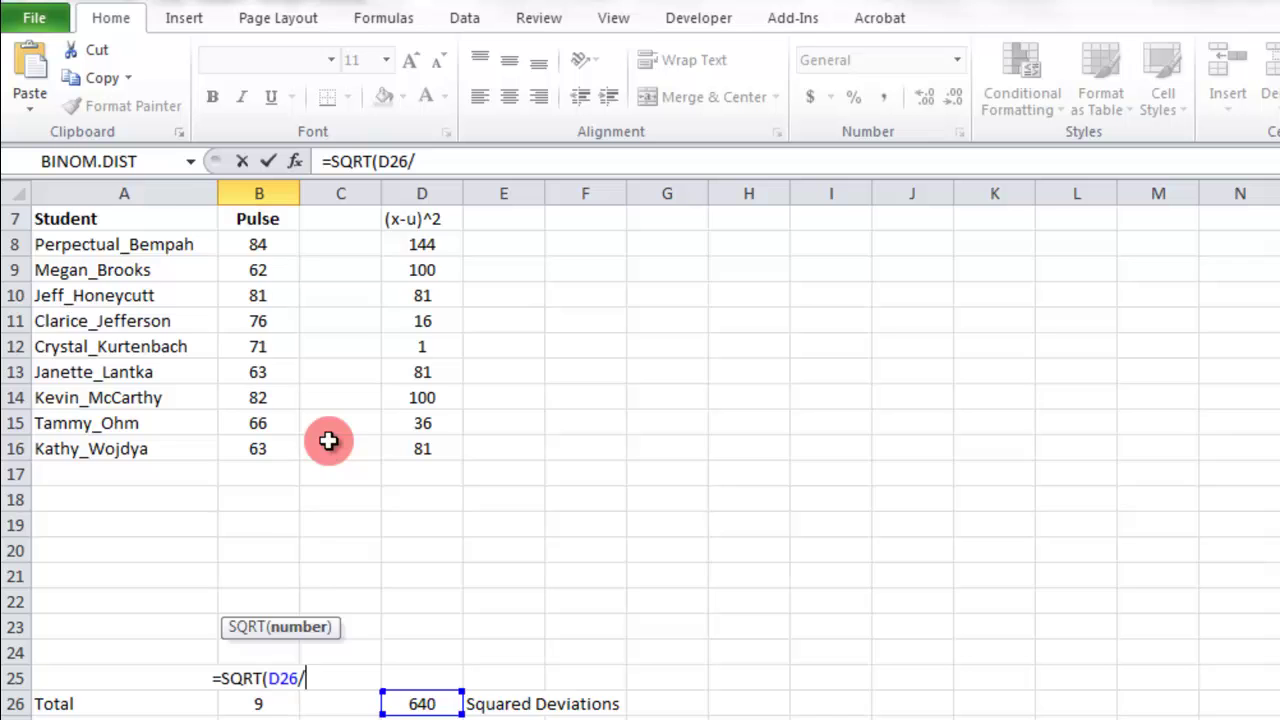
{"action": "scroll", "coordinate": [294, 694], "scroll_direction": "down", "scroll_amount": 5}
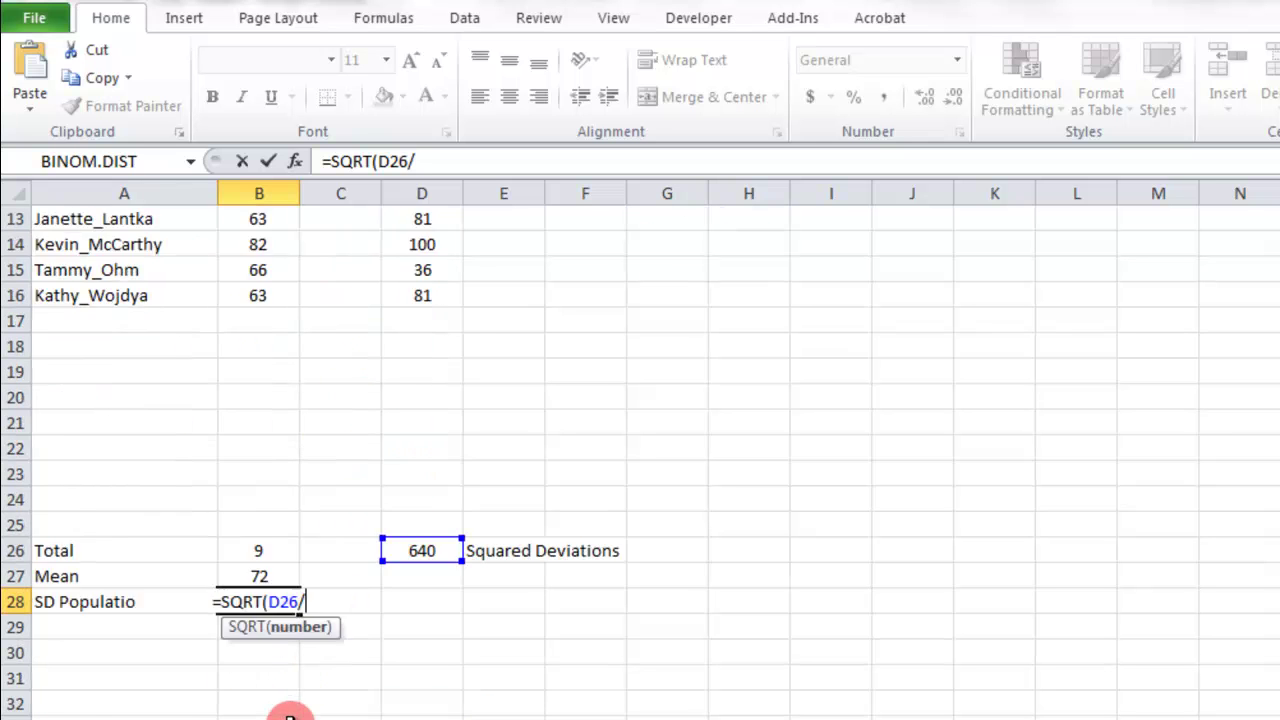
{"action": "left_click", "coordinate": [266, 397]}
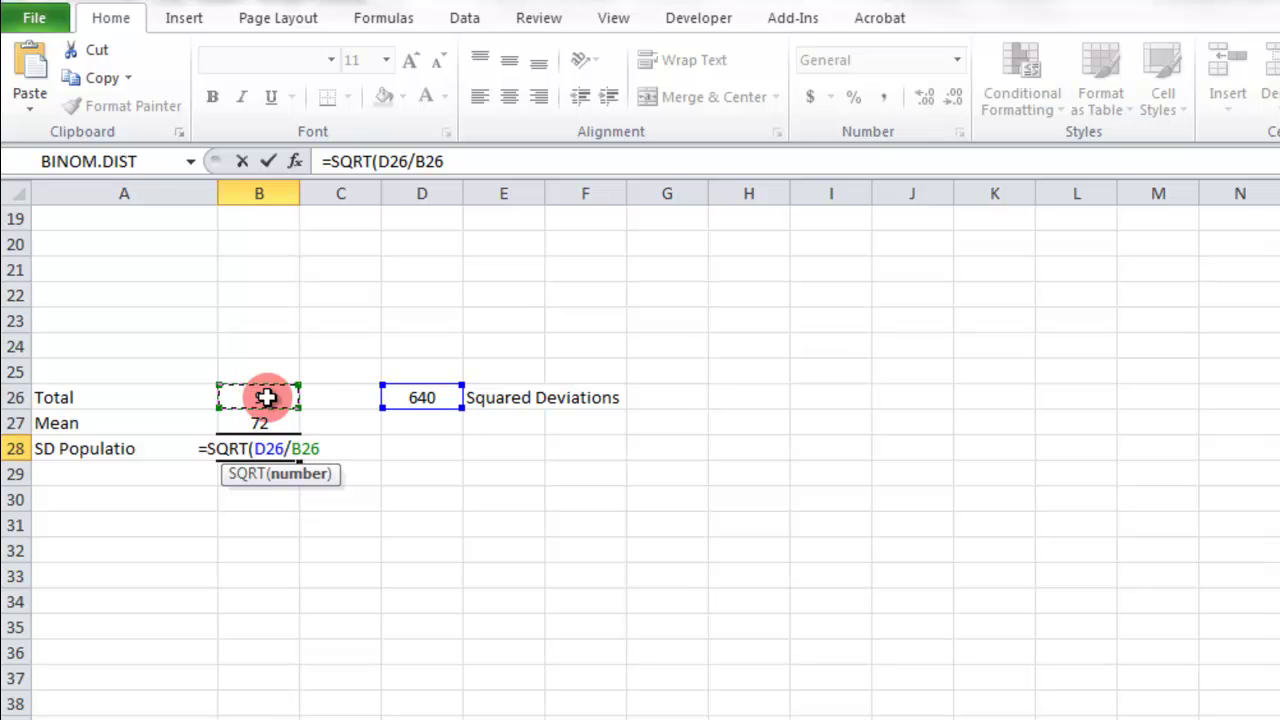
{"action": "type", "text": ")"}
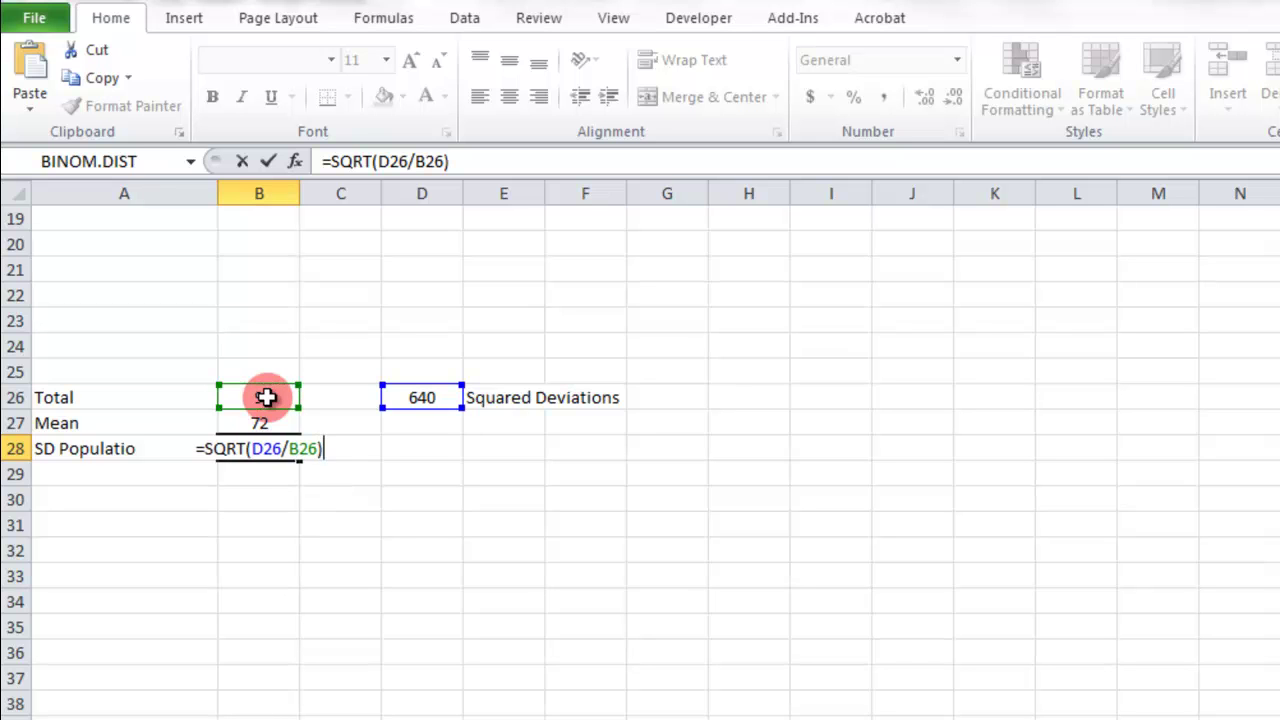
{"action": "key", "text": "Return"}
Step: Enter the label "Var Population" in cell A29 below the SD Population label
{"action": "scroll", "coordinate": [263, 450], "scroll_direction": "up", "scroll_amount": 2}
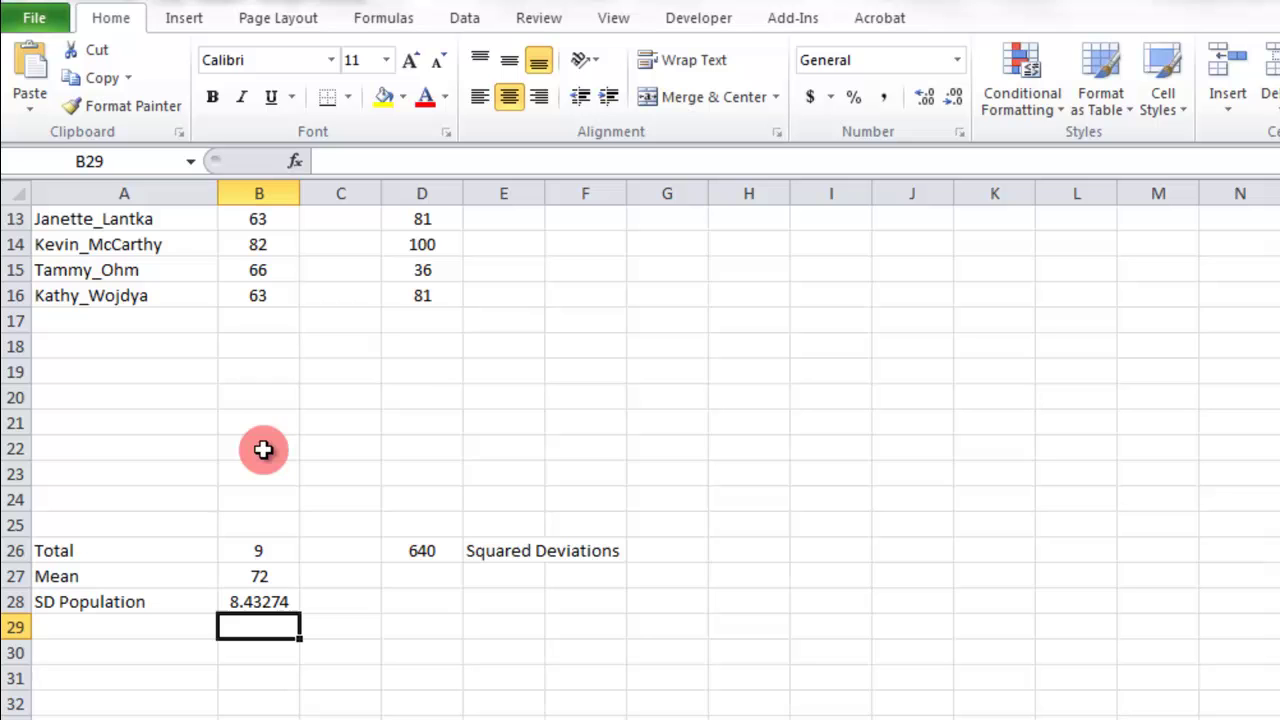
{"action": "scroll", "coordinate": [251, 567], "scroll_direction": "up", "scroll_amount": 3}
{"action": "scroll", "coordinate": [354, 650], "scroll_direction": "down", "scroll_amount": 2}
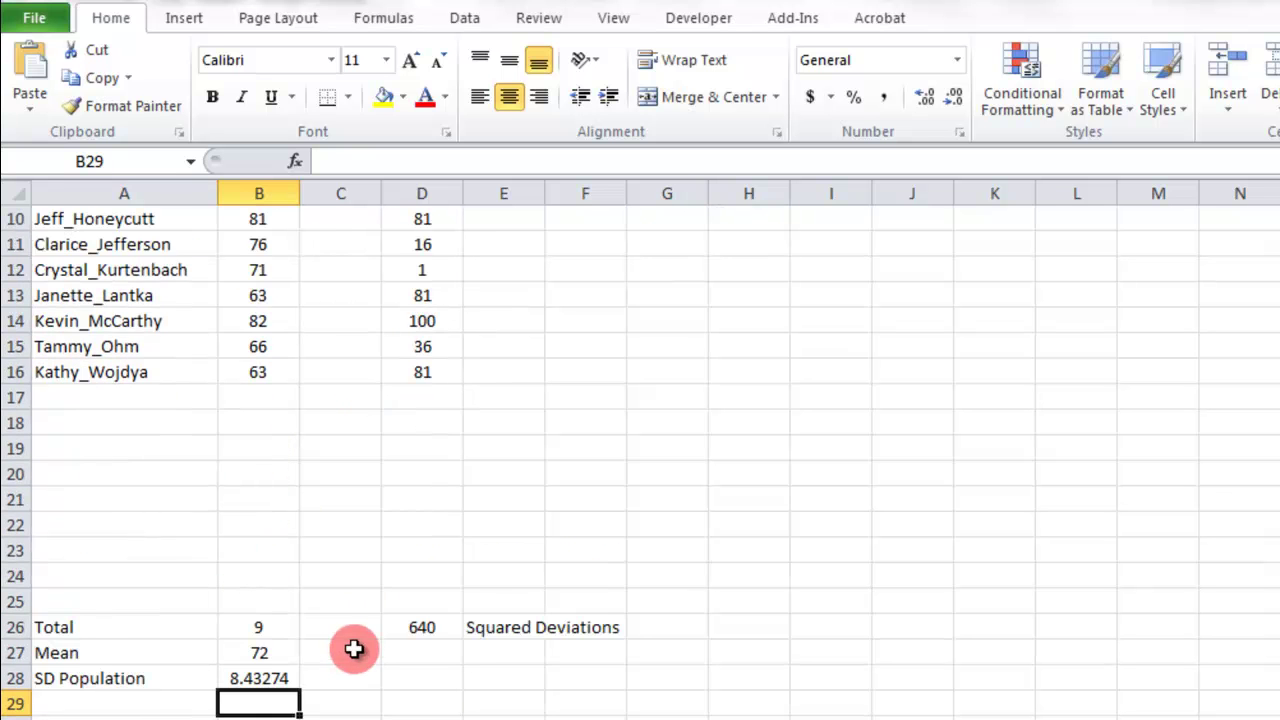
{"action": "scroll", "coordinate": [354, 650], "scroll_direction": "down", "scroll_amount": 2}
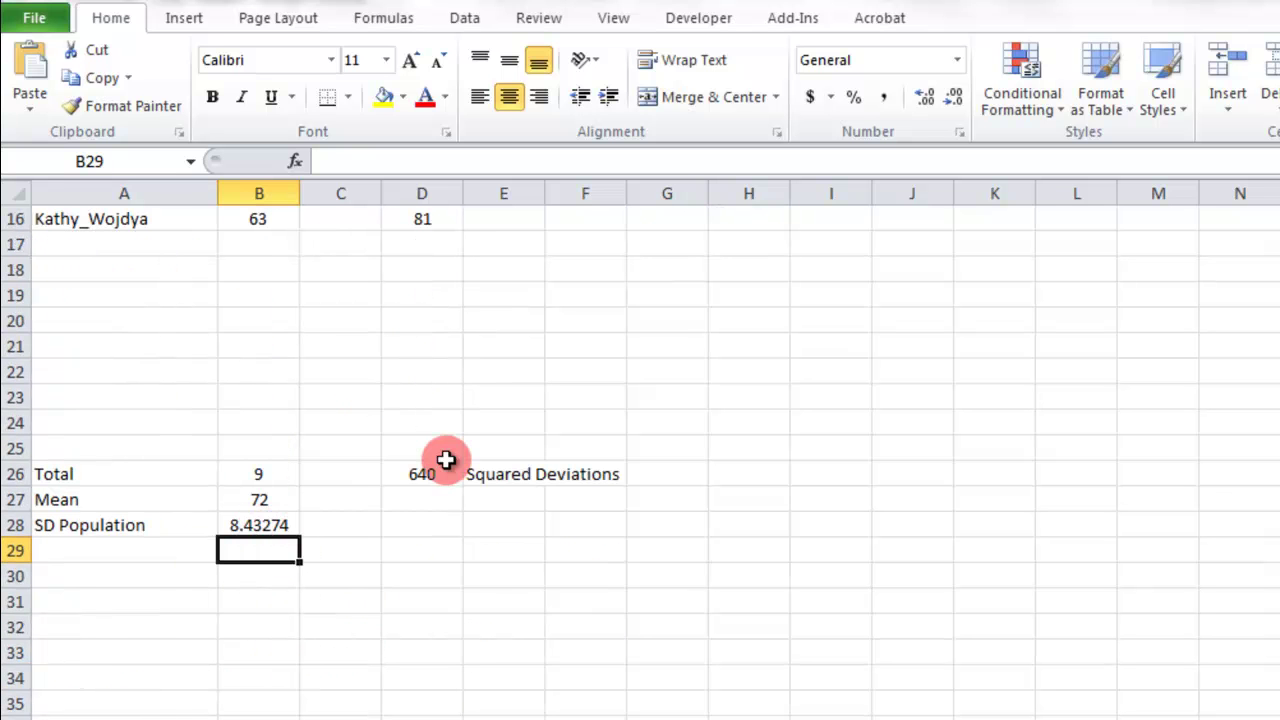
{"action": "scroll", "coordinate": [446, 460], "scroll_direction": "up", "scroll_amount": 5}
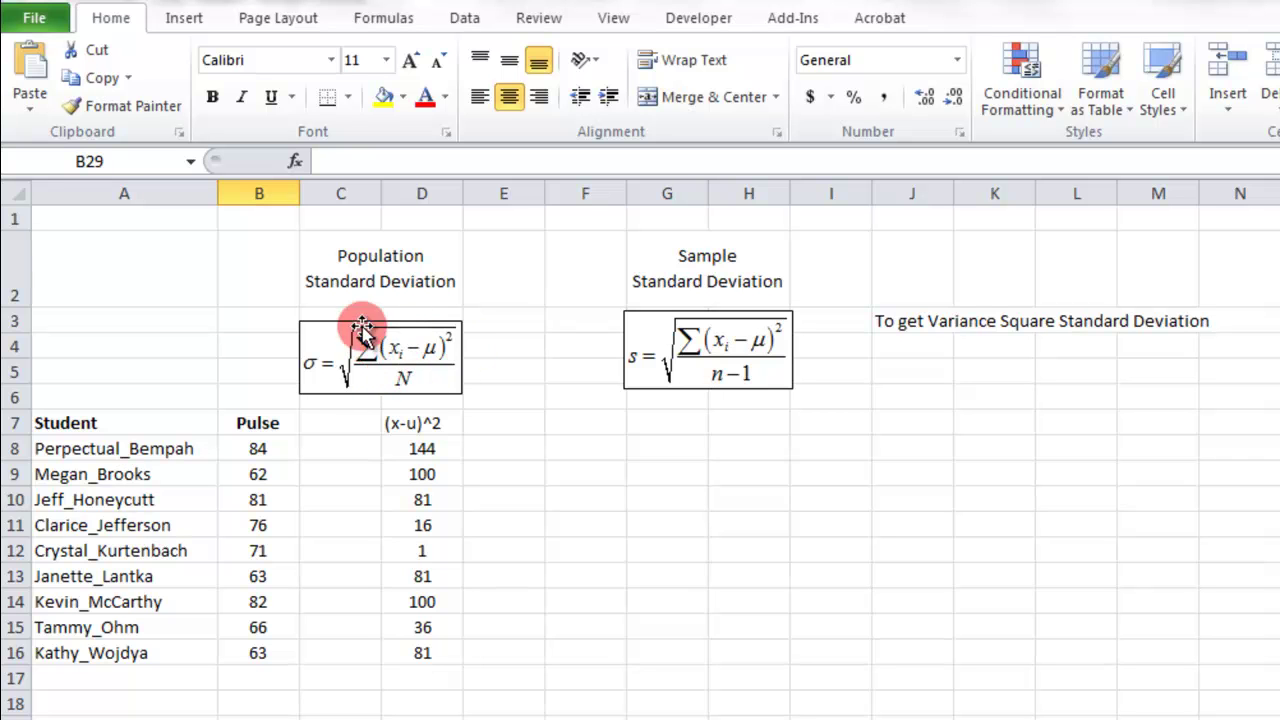
{"action": "scroll", "coordinate": [421, 450], "scroll_direction": "down", "scroll_amount": 5}
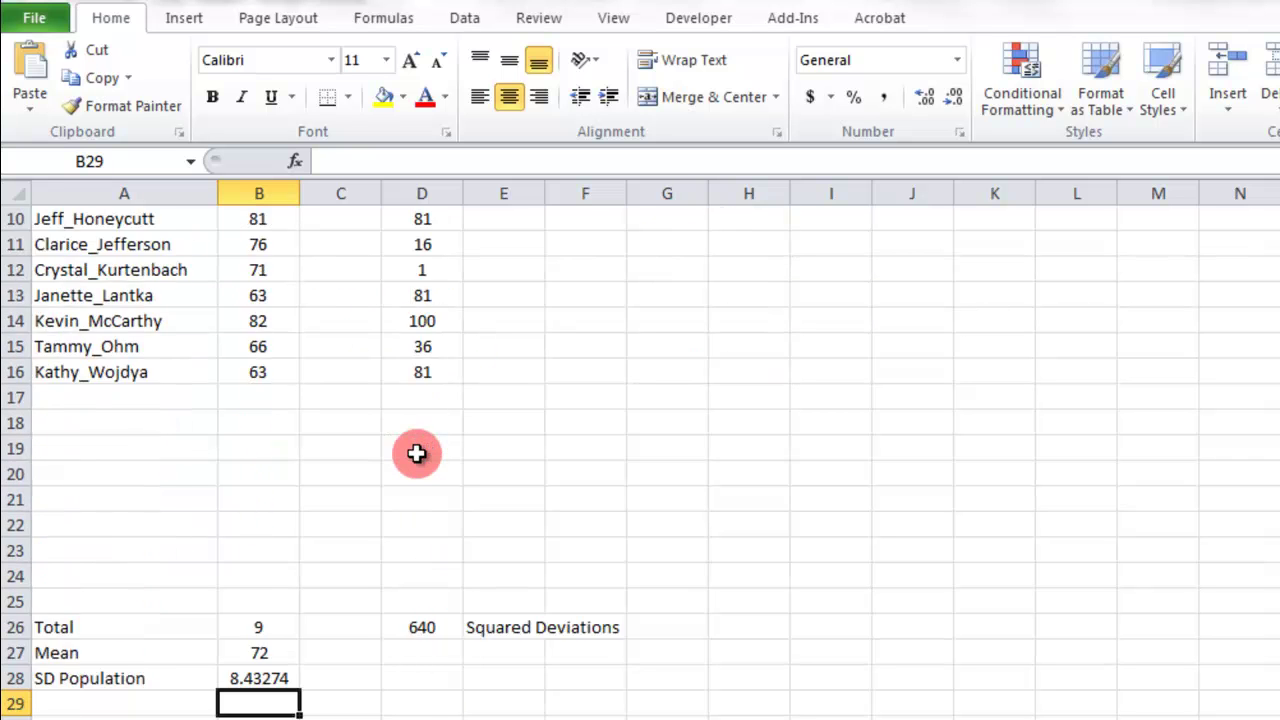
{"action": "left_click", "coordinate": [132, 553]}
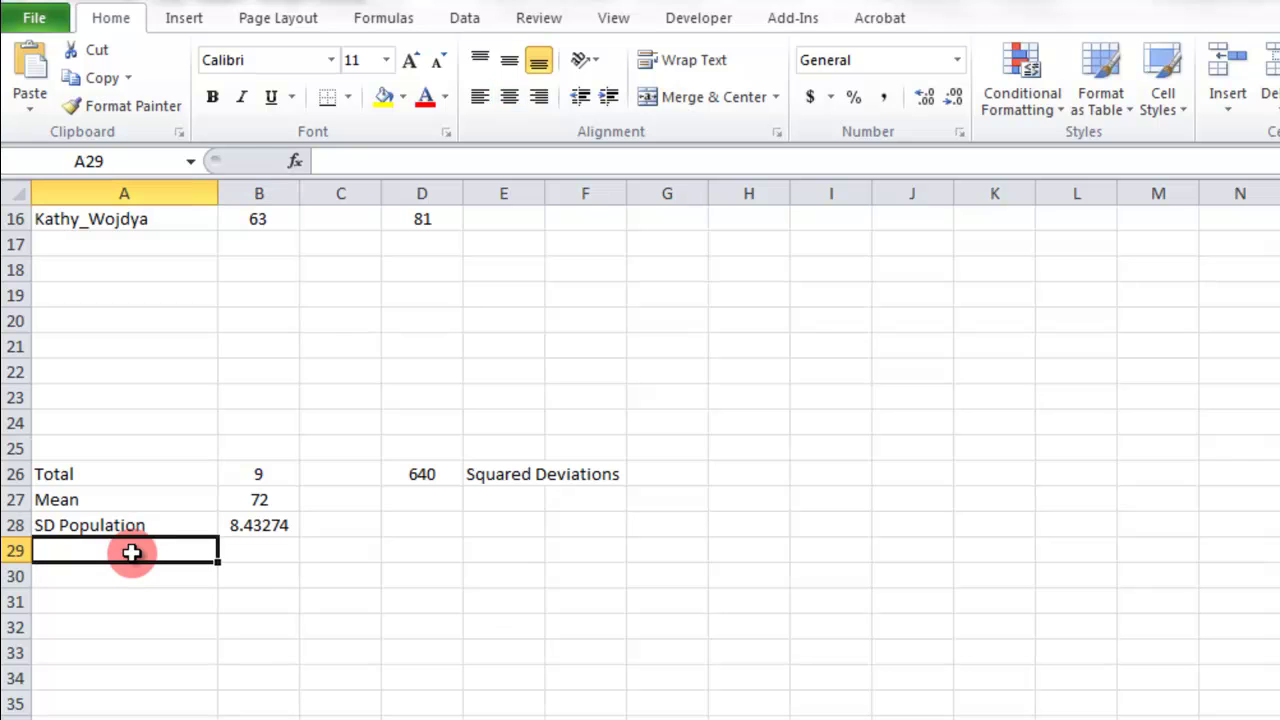
{"action": "type", "text": "Va"}
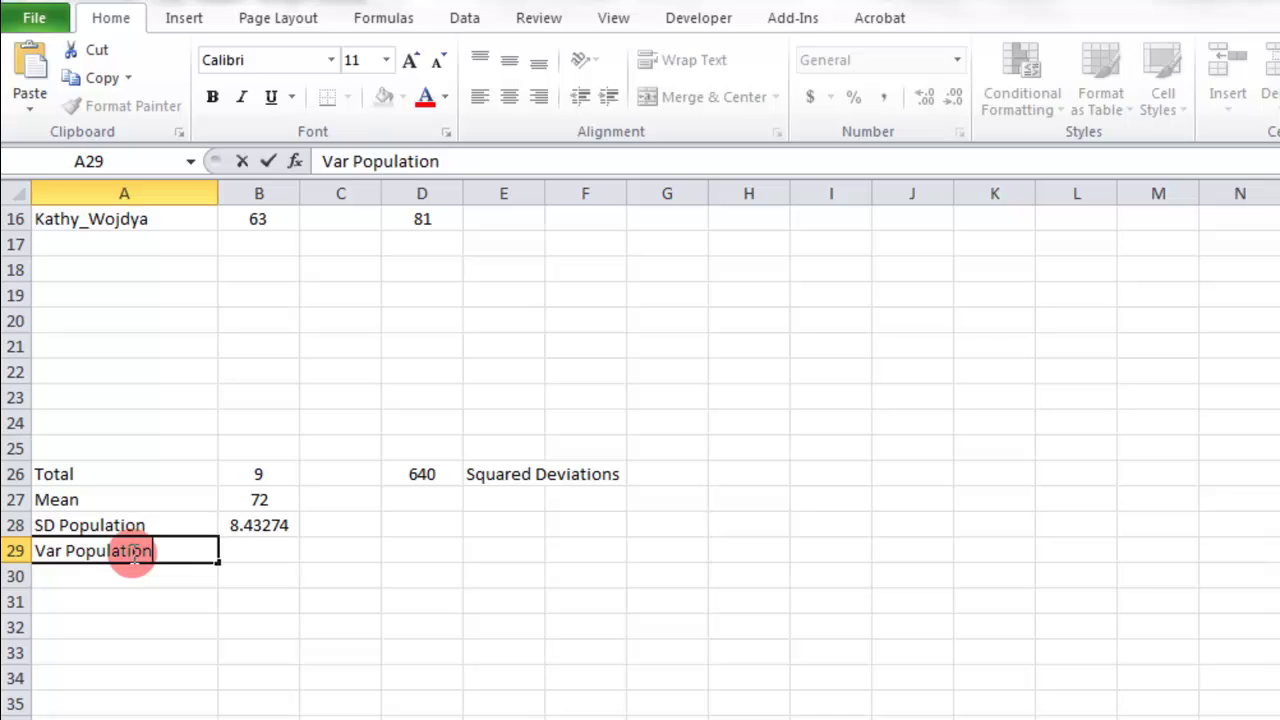
{"action": "type", "text": "r Population"}
{"action": "key", "text": "Tab"}
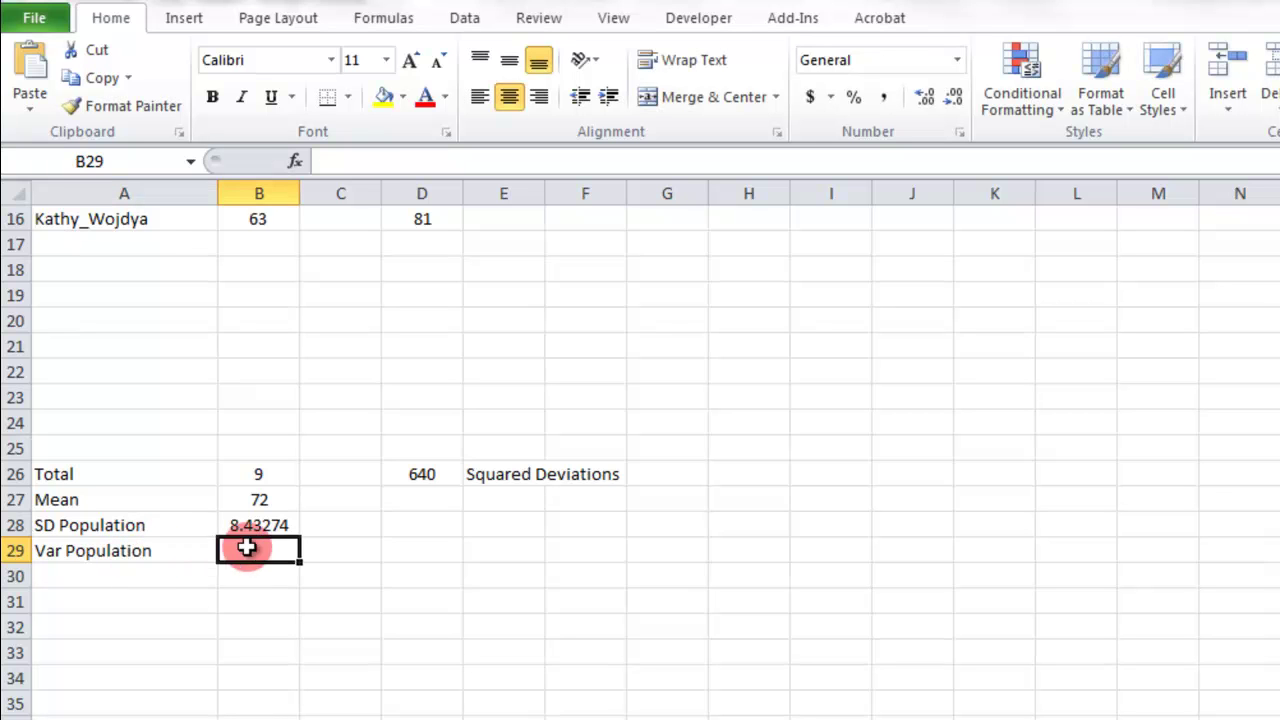
Step: Compute the population variance in cell B29 by squaring the standard deviation with =B28^2
{"action": "type", "text": "="}
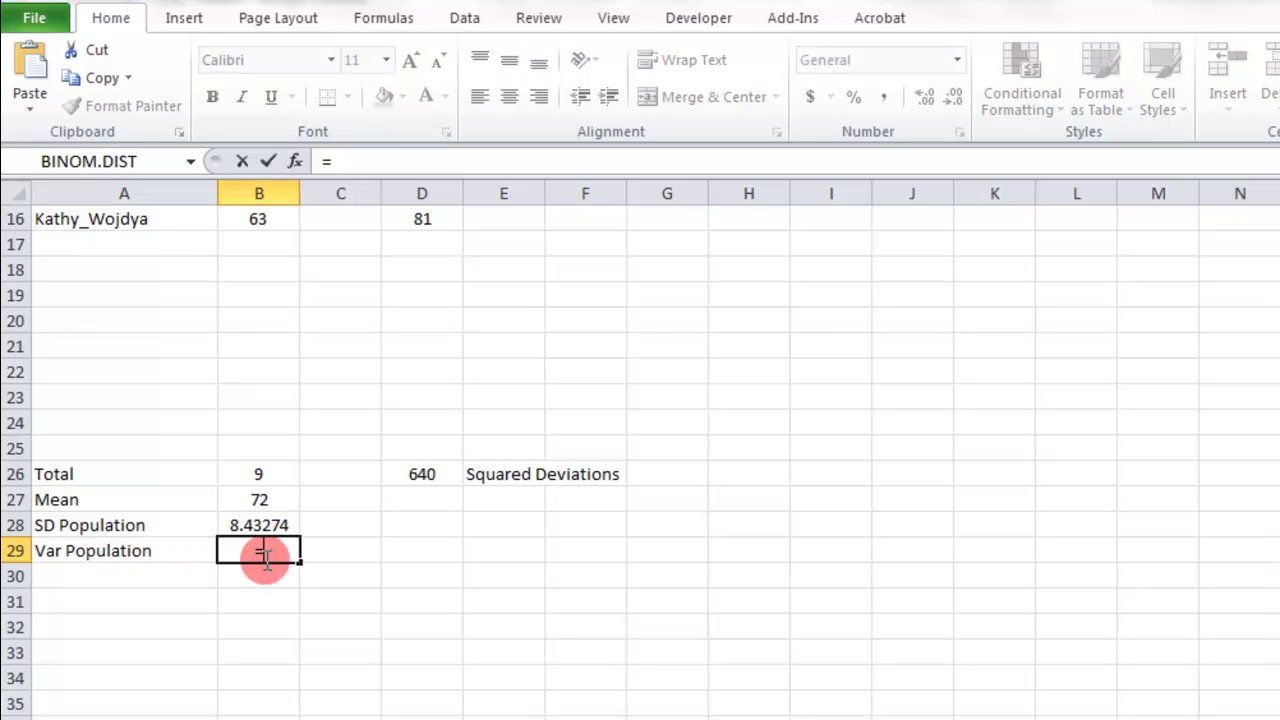
{"action": "left_click", "coordinate": [262, 523]}
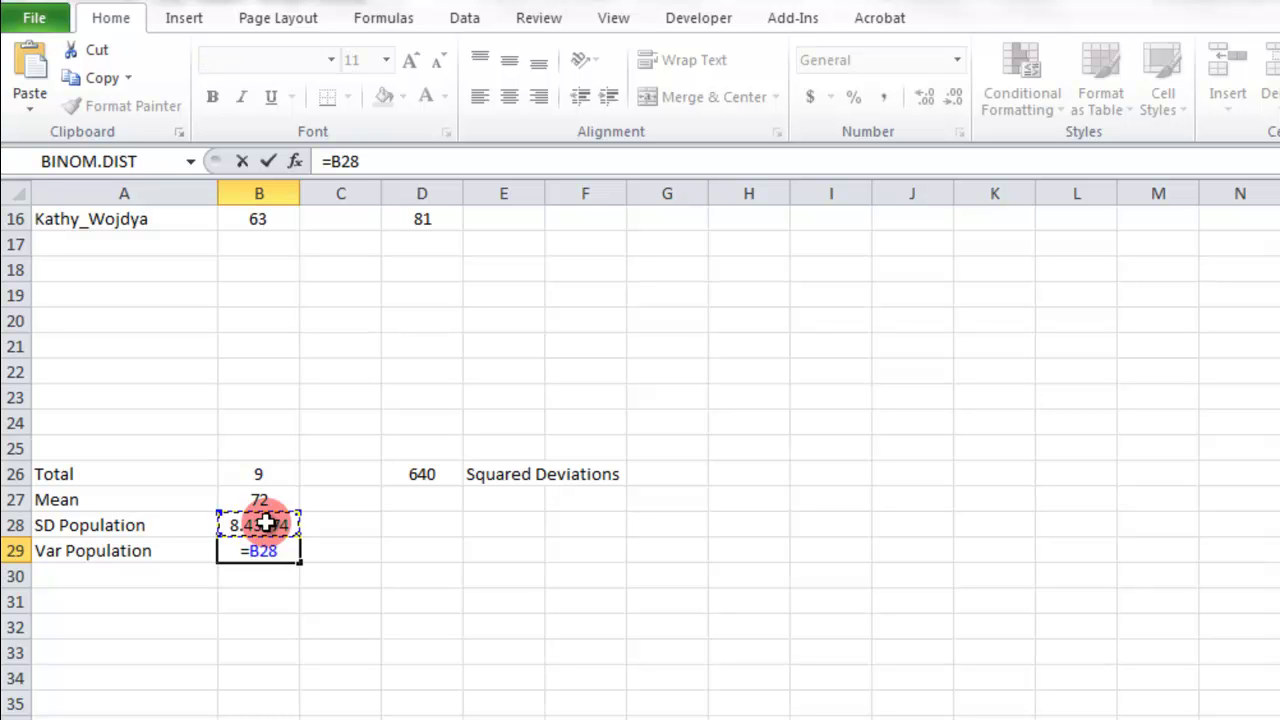
{"action": "type", "text": "^"}
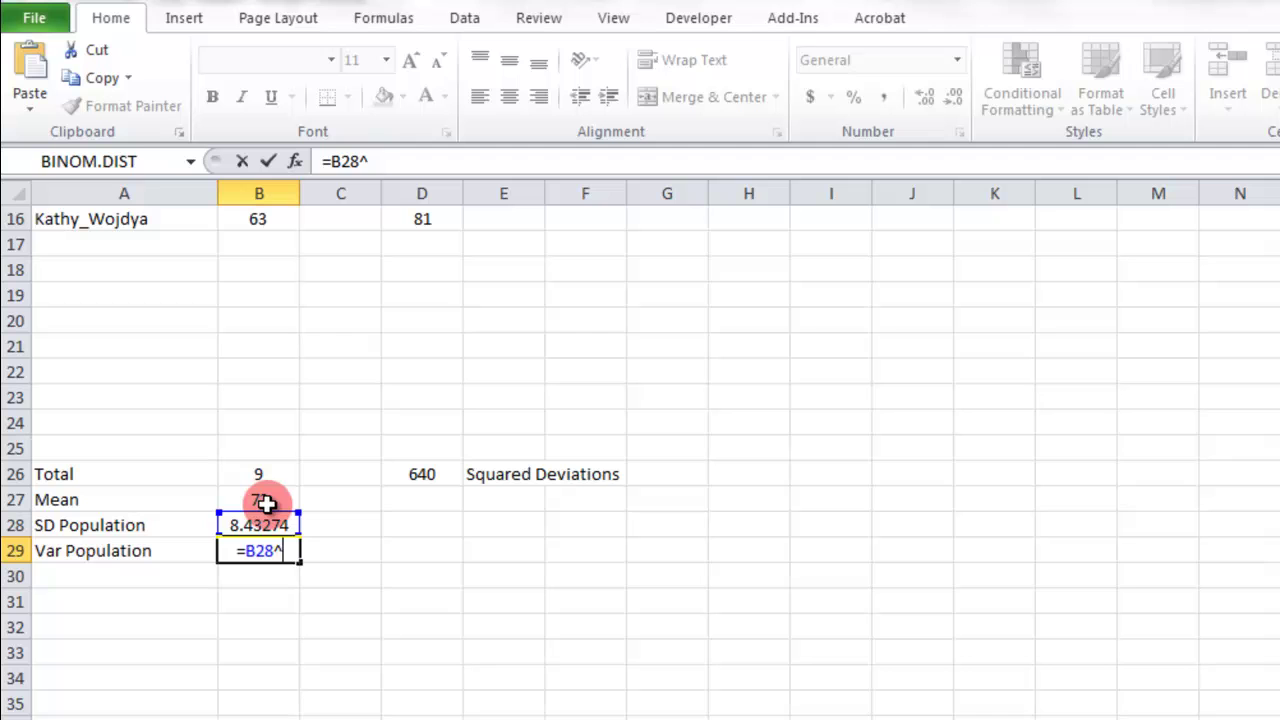
{"action": "type", "text": "2"}
{"action": "key", "text": "Return"}
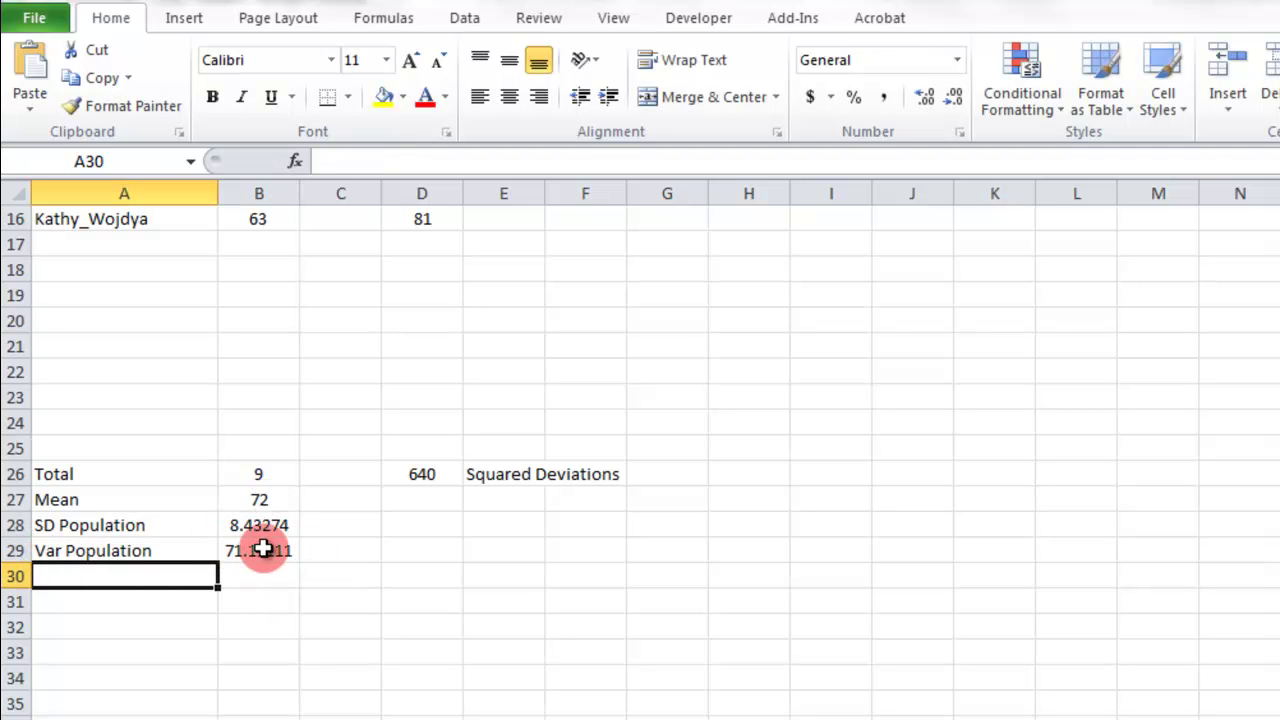
Step: Enter the label "SD Sample" in cell A30 below the Var Population label
{"action": "scroll", "coordinate": [259, 563], "scroll_direction": "up", "scroll_amount": 5}
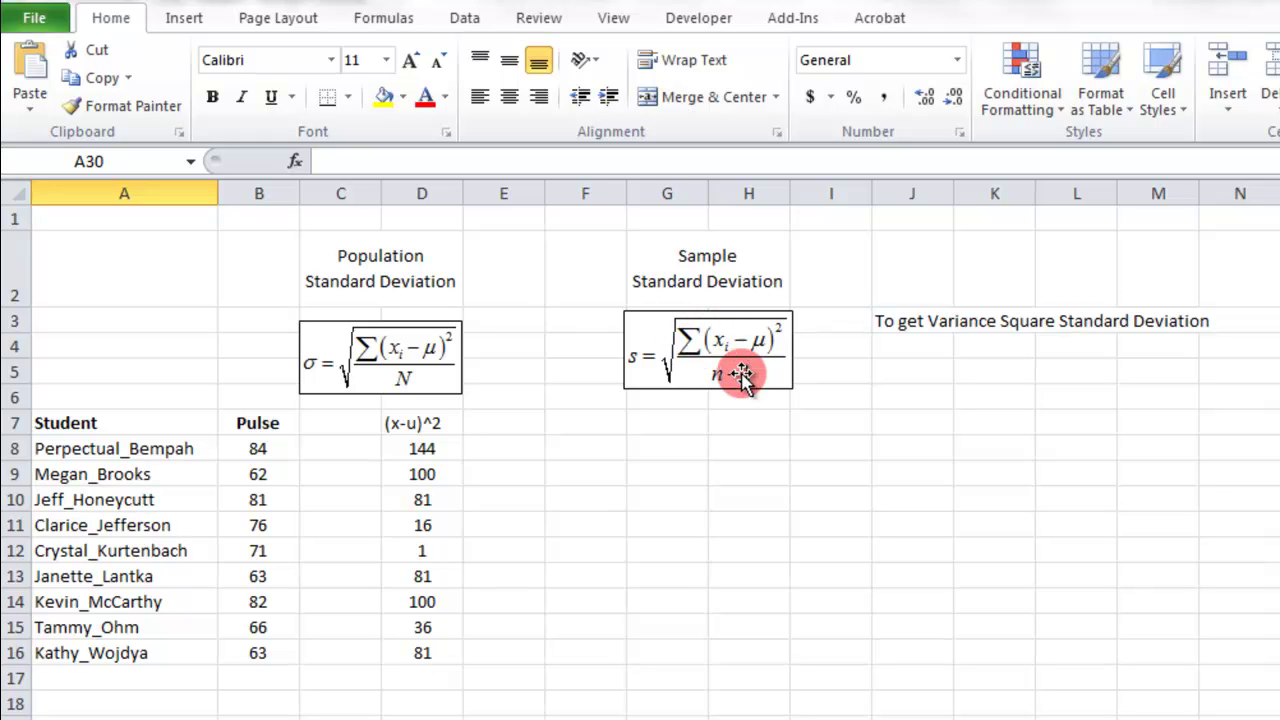
{"action": "scroll", "coordinate": [756, 385], "scroll_direction": "down", "scroll_amount": 4}
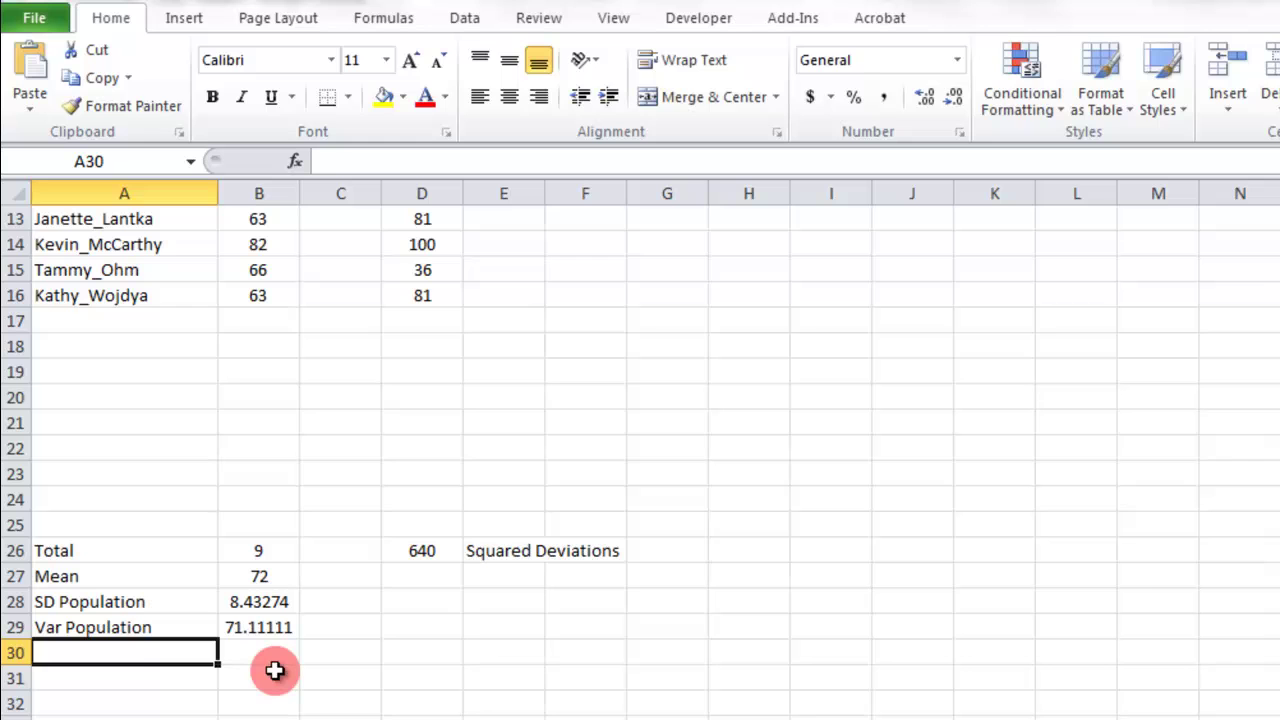
{"action": "type", "text": "SD"}
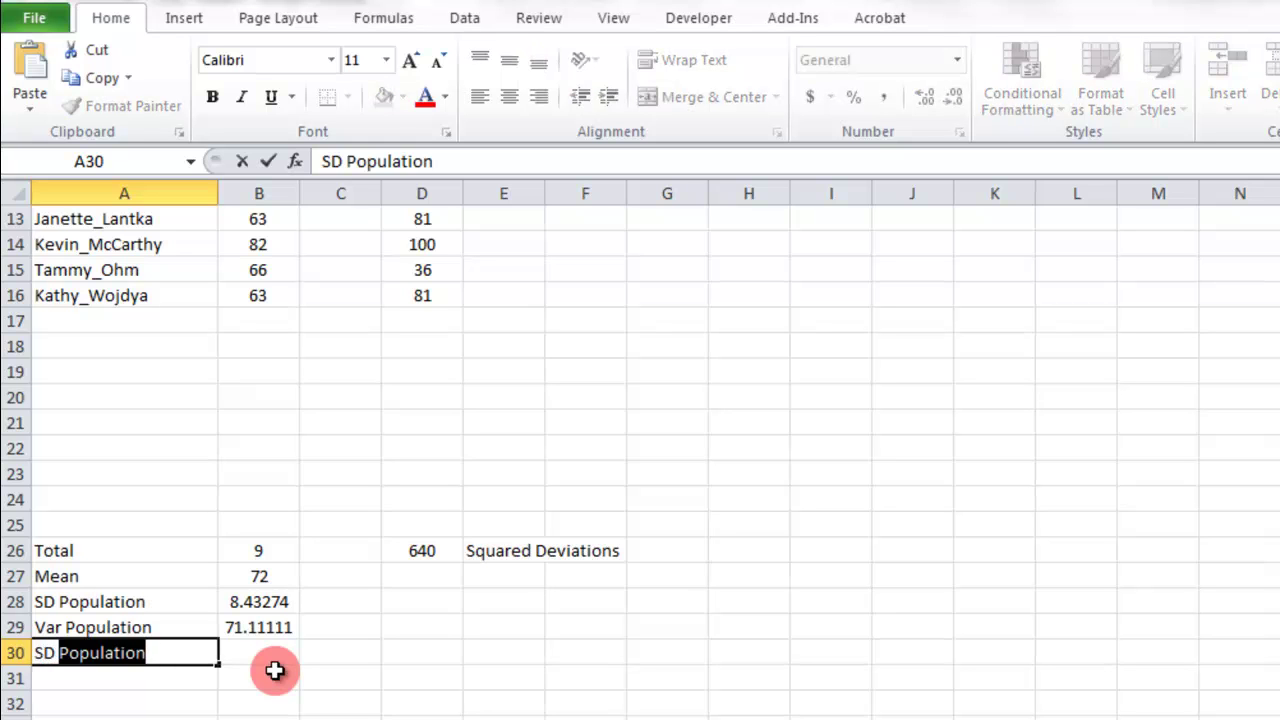
{"action": "type", "text": " S"}
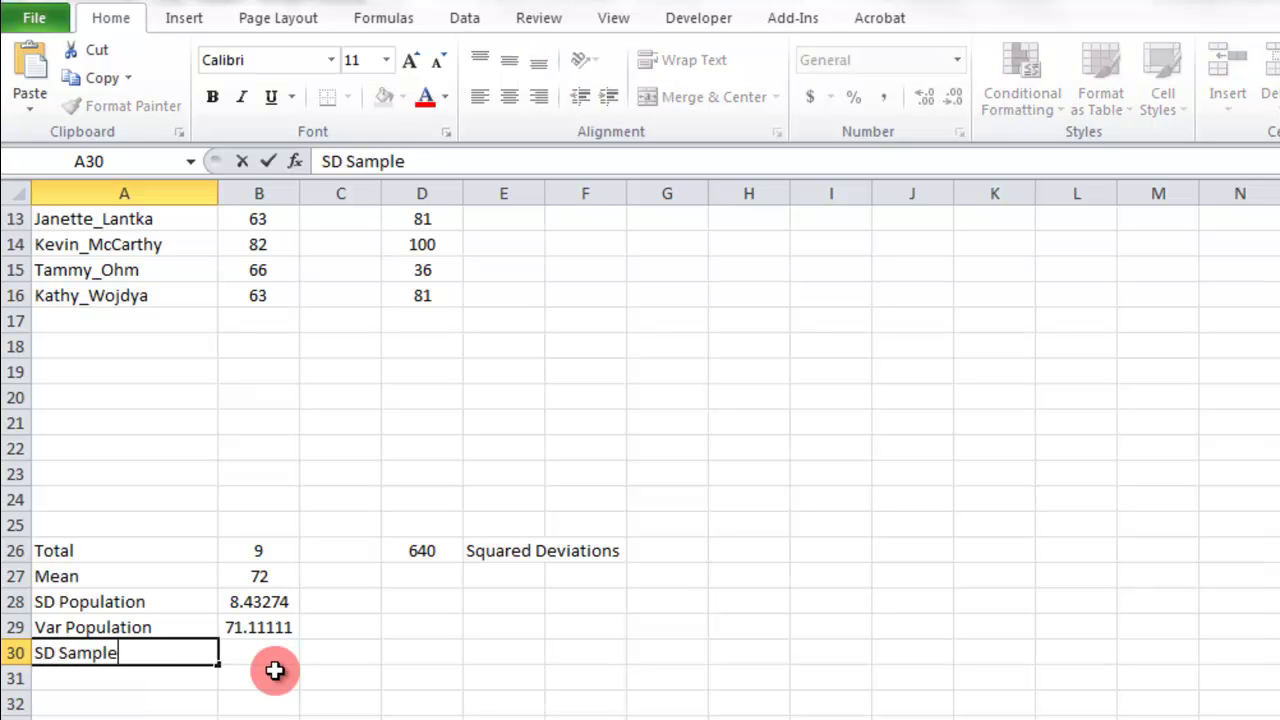
{"action": "type", "text": "ample"}
{"action": "key", "text": "Tab"}
Step: Start the sample standard deviation formula in cell B30 as the square root of D26 divided by B26-1
{"action": "type", "text": "=Squ"}
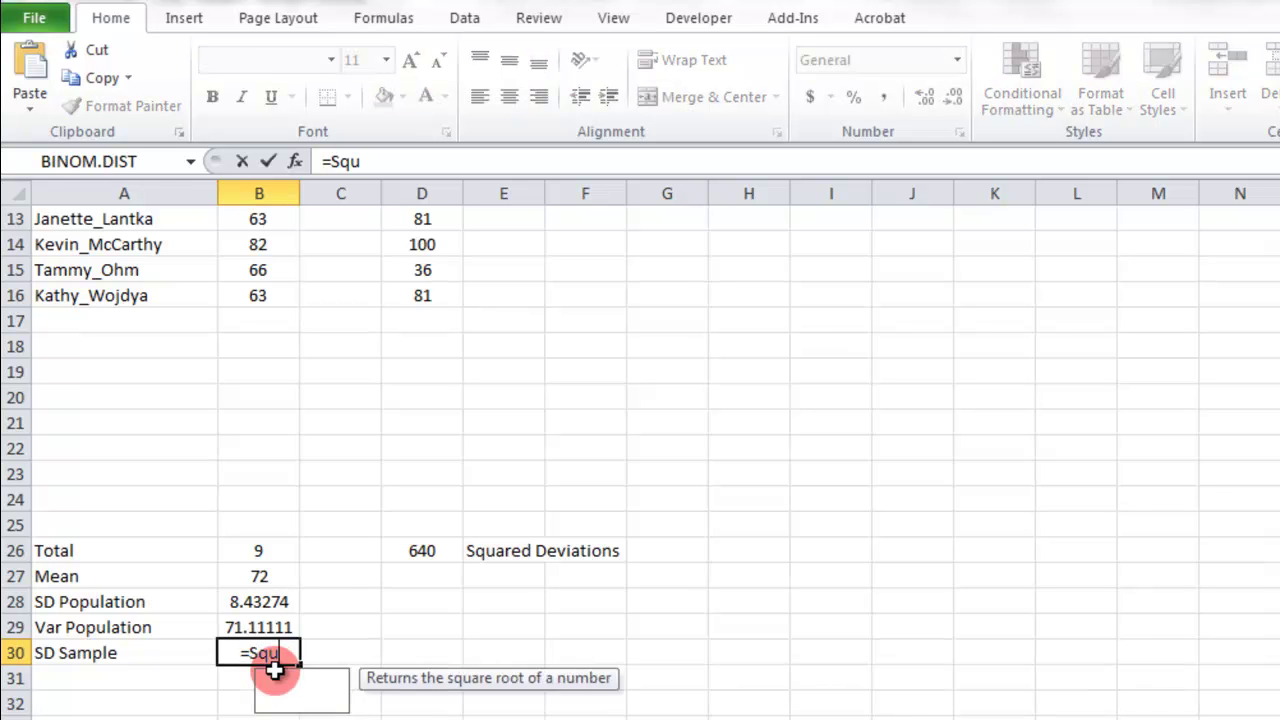
{"action": "key", "text": "BackSpace"}
{"action": "type", "text": "rt("}
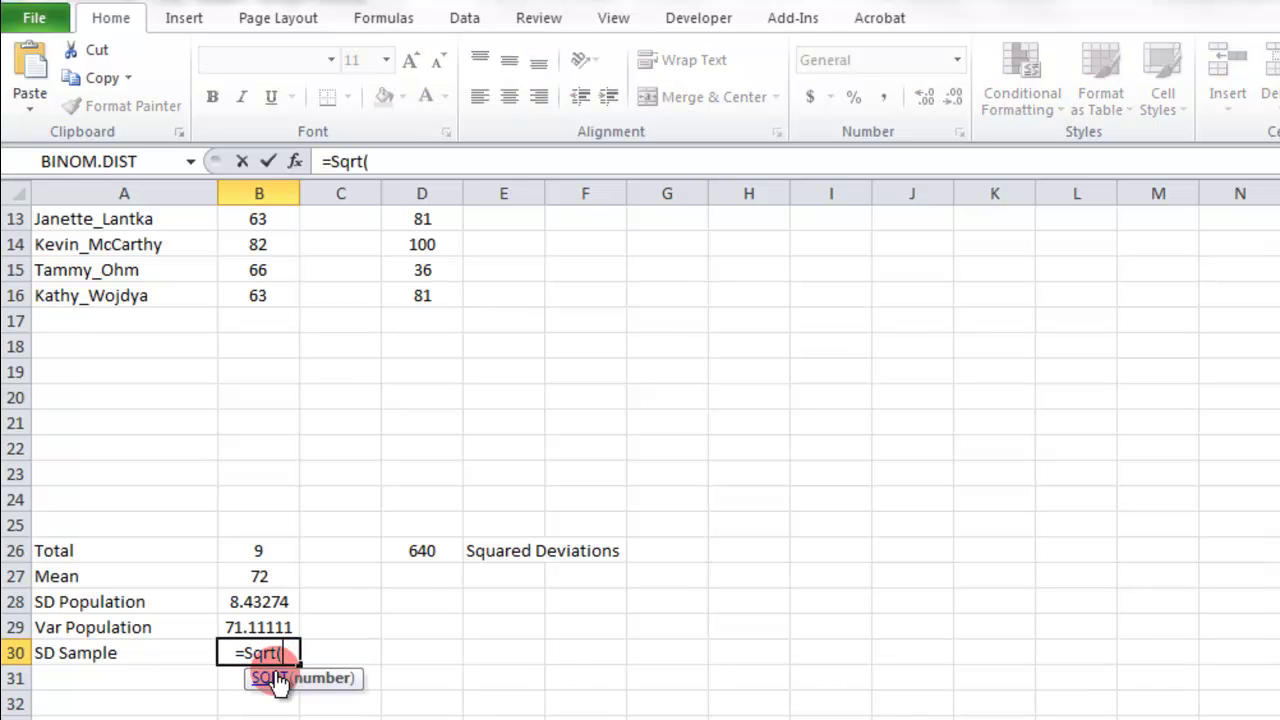
{"action": "scroll", "coordinate": [275, 680], "scroll_direction": "up", "scroll_amount": 4}
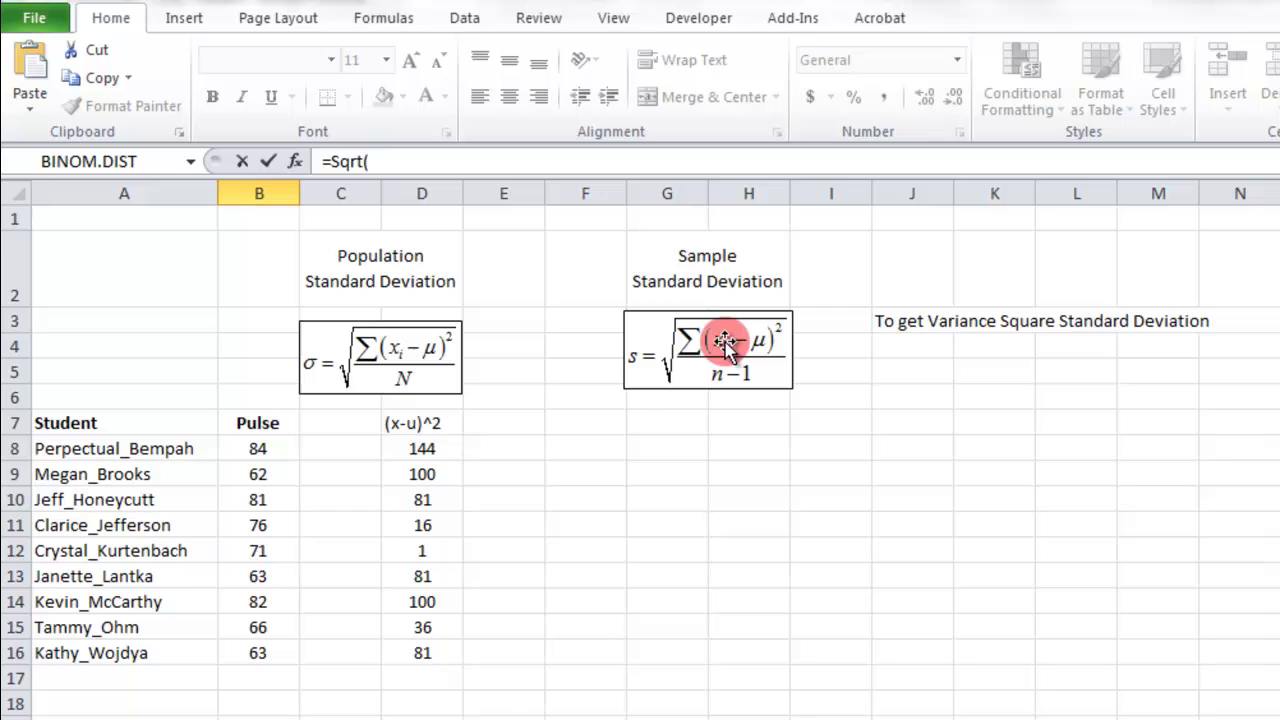
{"action": "scroll", "coordinate": [710, 365], "scroll_direction": "down", "scroll_amount": 5}
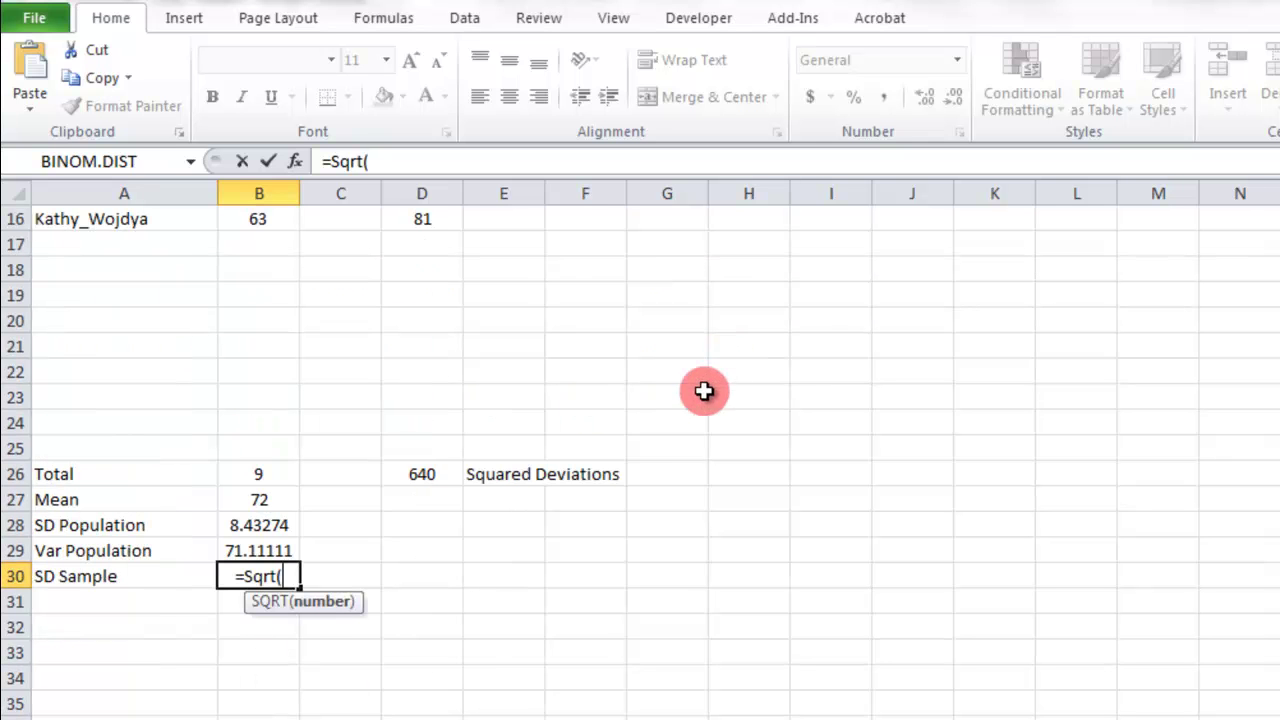
{"action": "left_click", "coordinate": [419, 474]}
{"action": "type", "text": "/"}
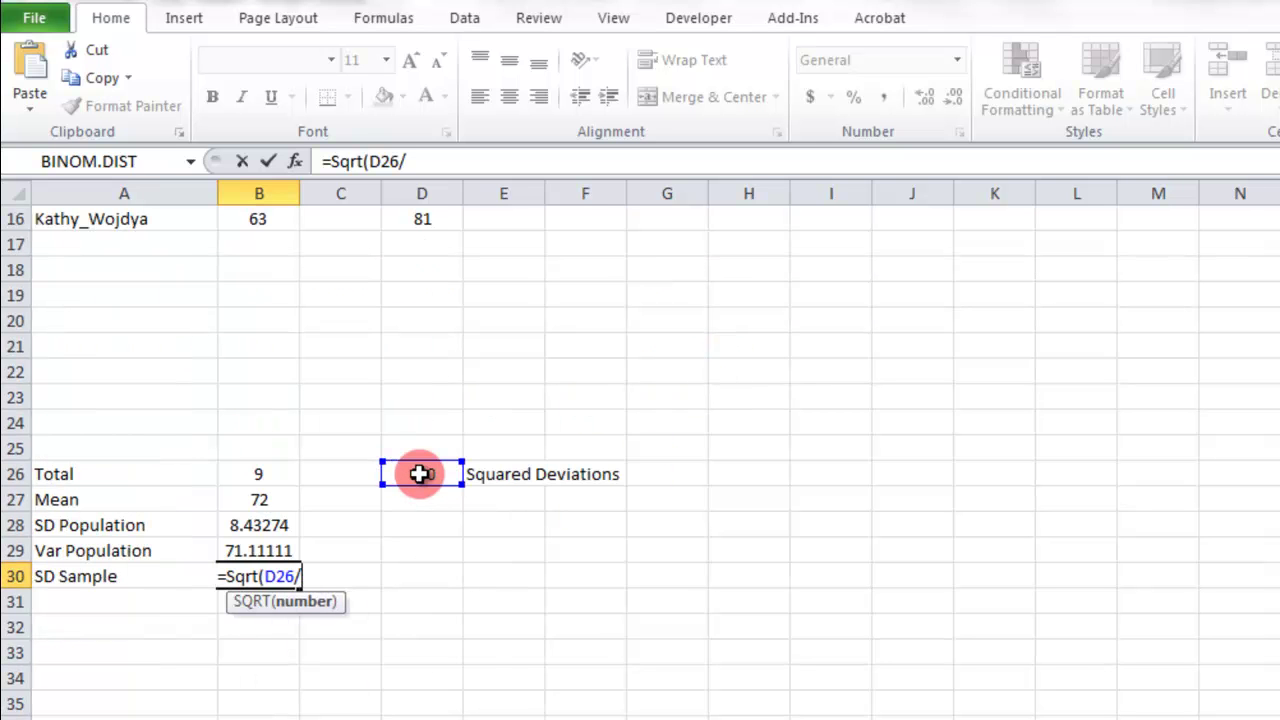
{"action": "scroll", "coordinate": [419, 474], "scroll_direction": "up", "scroll_amount": 5}
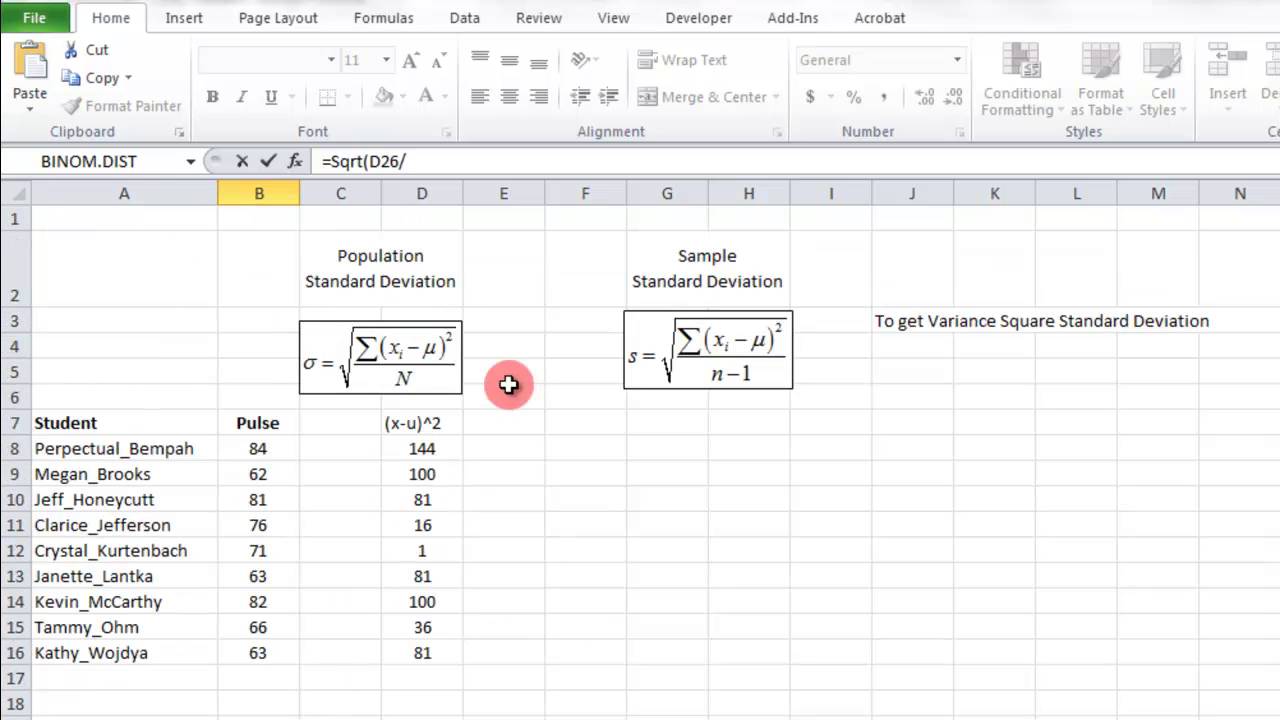
{"action": "scroll", "coordinate": [712, 392], "scroll_direction": "down", "scroll_amount": 4}
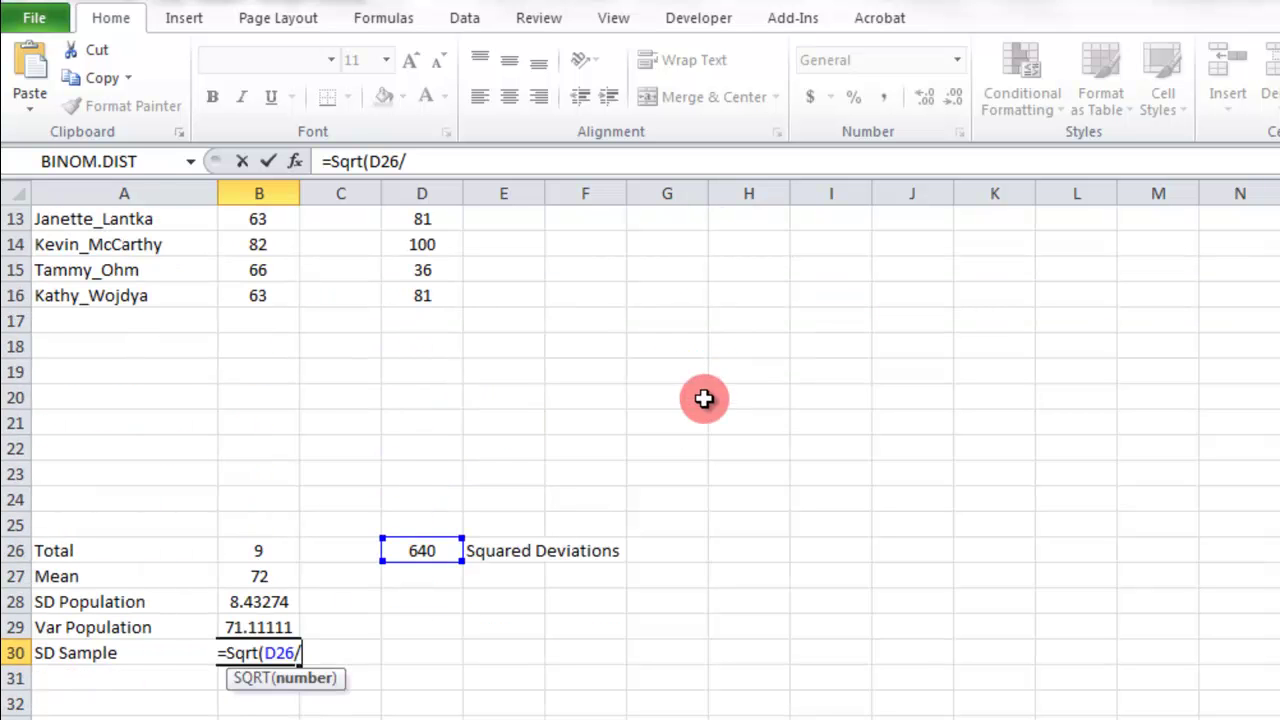
{"action": "left_click", "coordinate": [272, 552]}
{"action": "type", "text": "-1"}
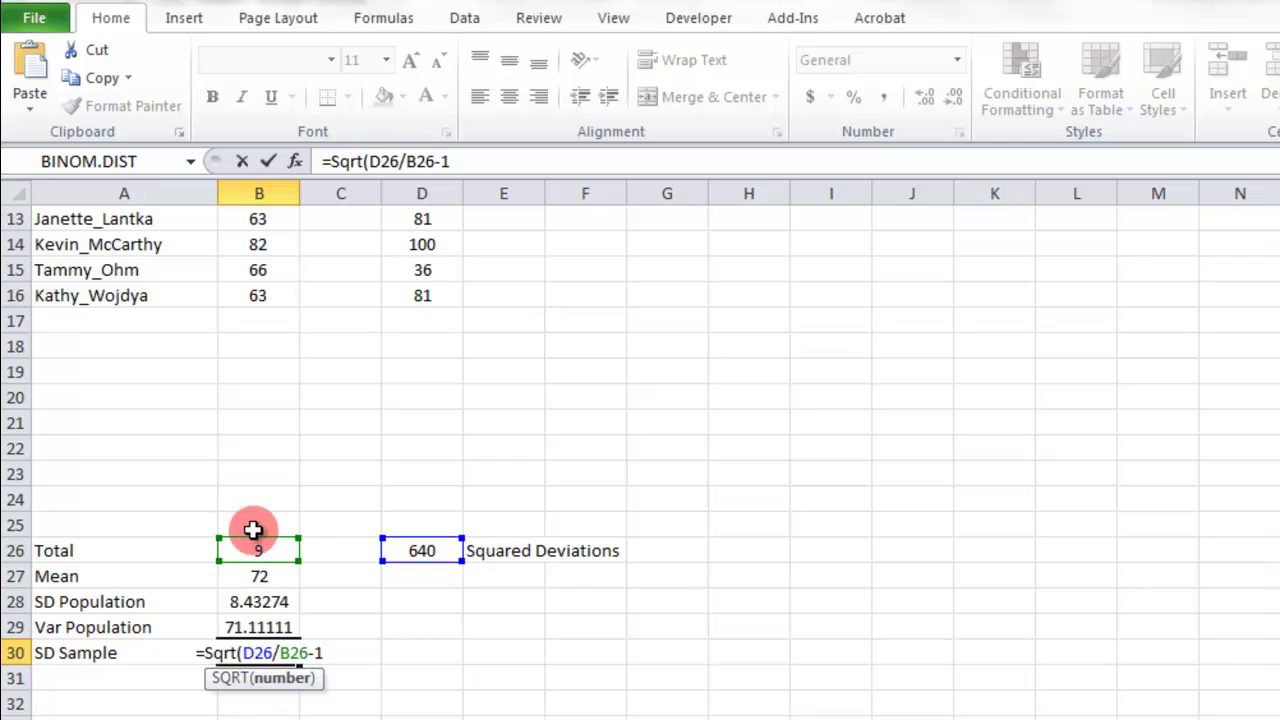
Step: Enclose B26-1 in parentheses and complete the sample standard deviation formula in B30 as =SQRT(D26/(B26-1))
{"action": "left_click", "coordinate": [407, 163]}
{"action": "type", "text": "("}
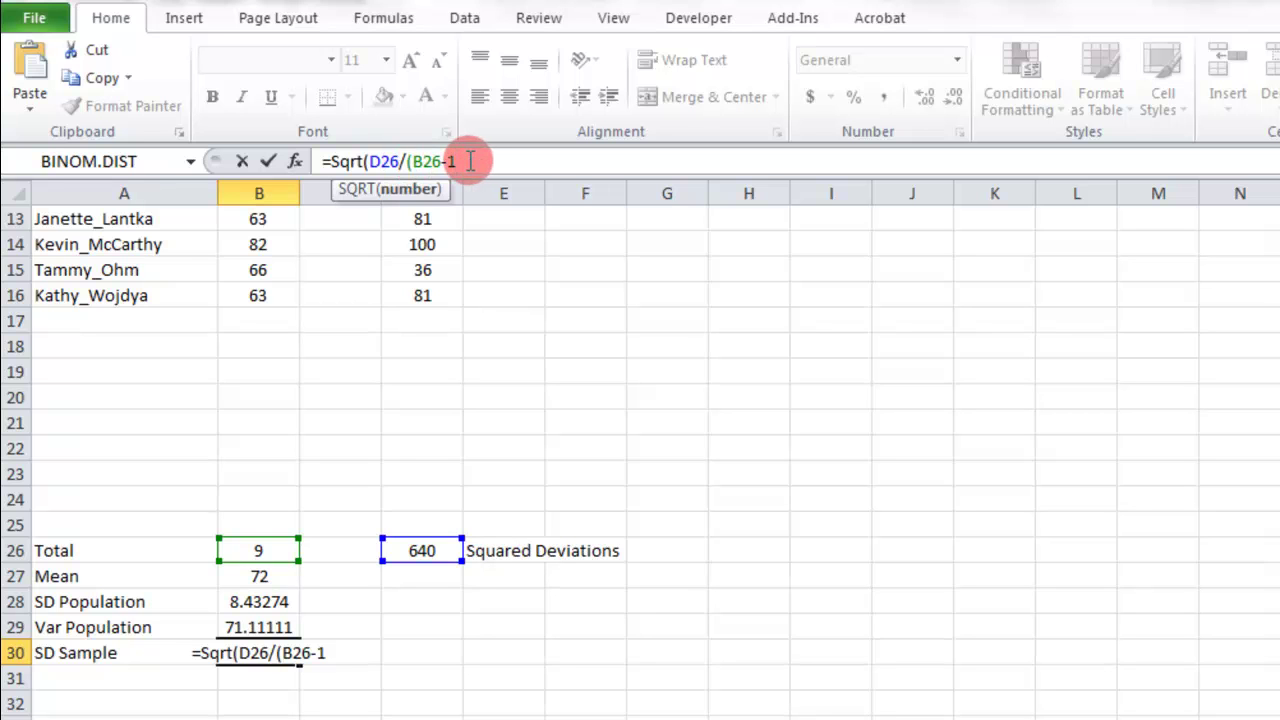
{"action": "left_click", "coordinate": [470, 163]}
{"action": "type", "text": ")"}
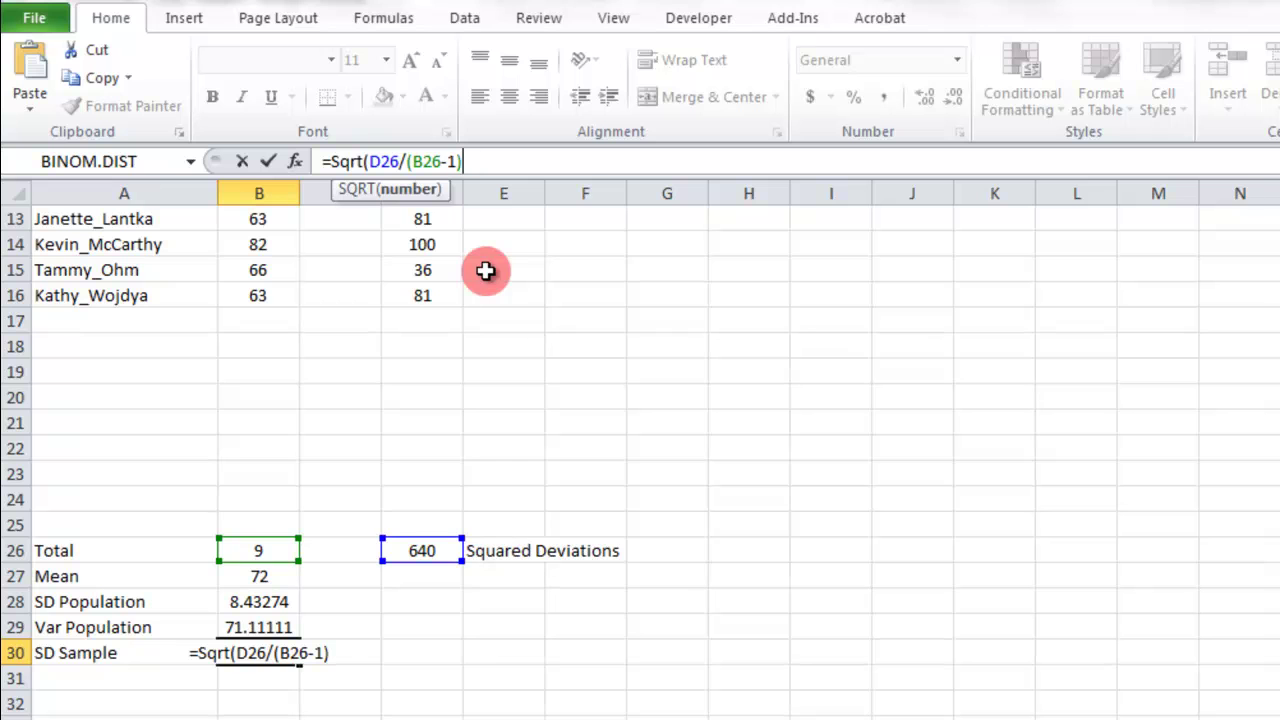
{"action": "type", "text": ")"}
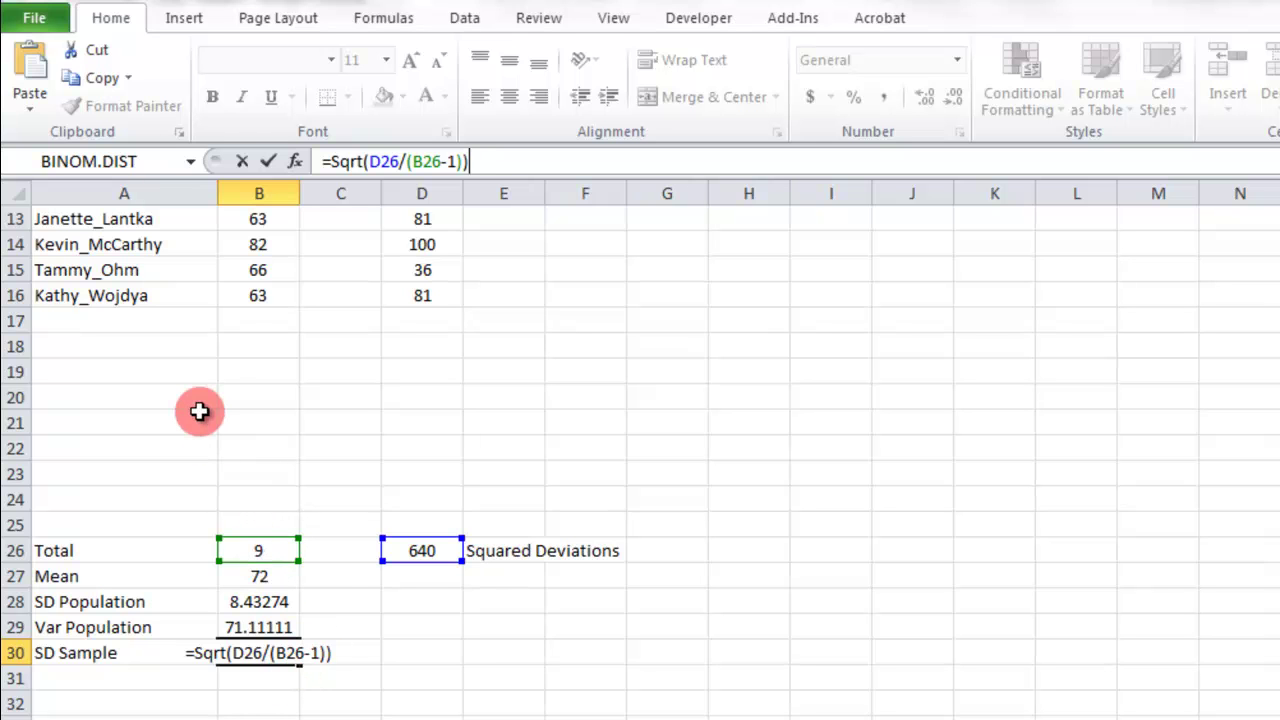
{"action": "key", "text": "Return"}
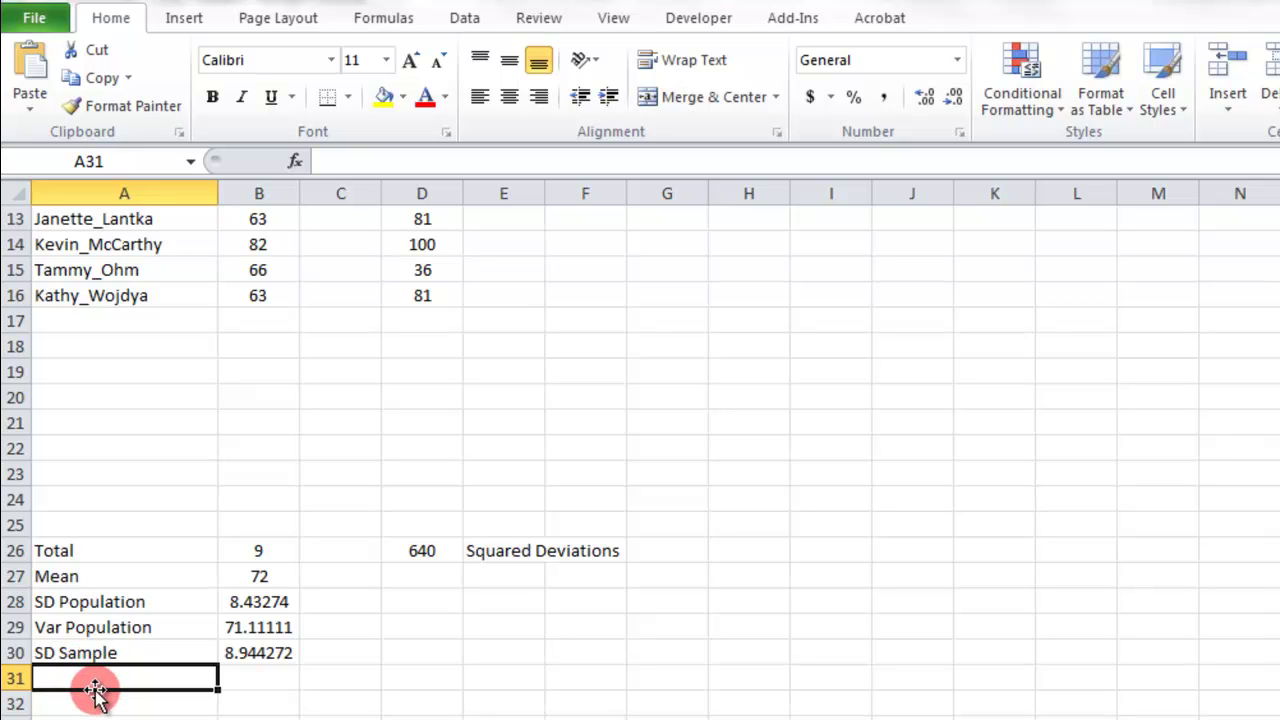
Step: Enter the label "Var Sample" in cell A31 and compute the sample variance in B31 with =B30*B30
{"action": "type", "text": "Var"}
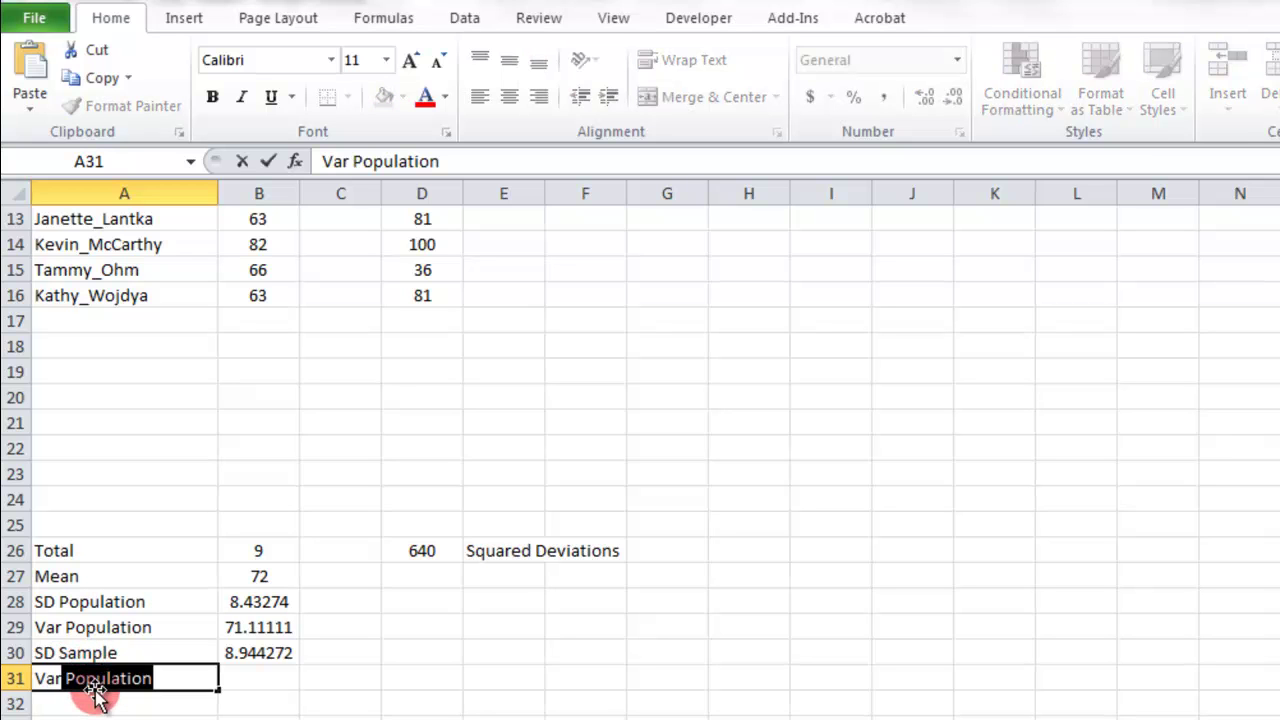
{"action": "type", "text": " Sample"}
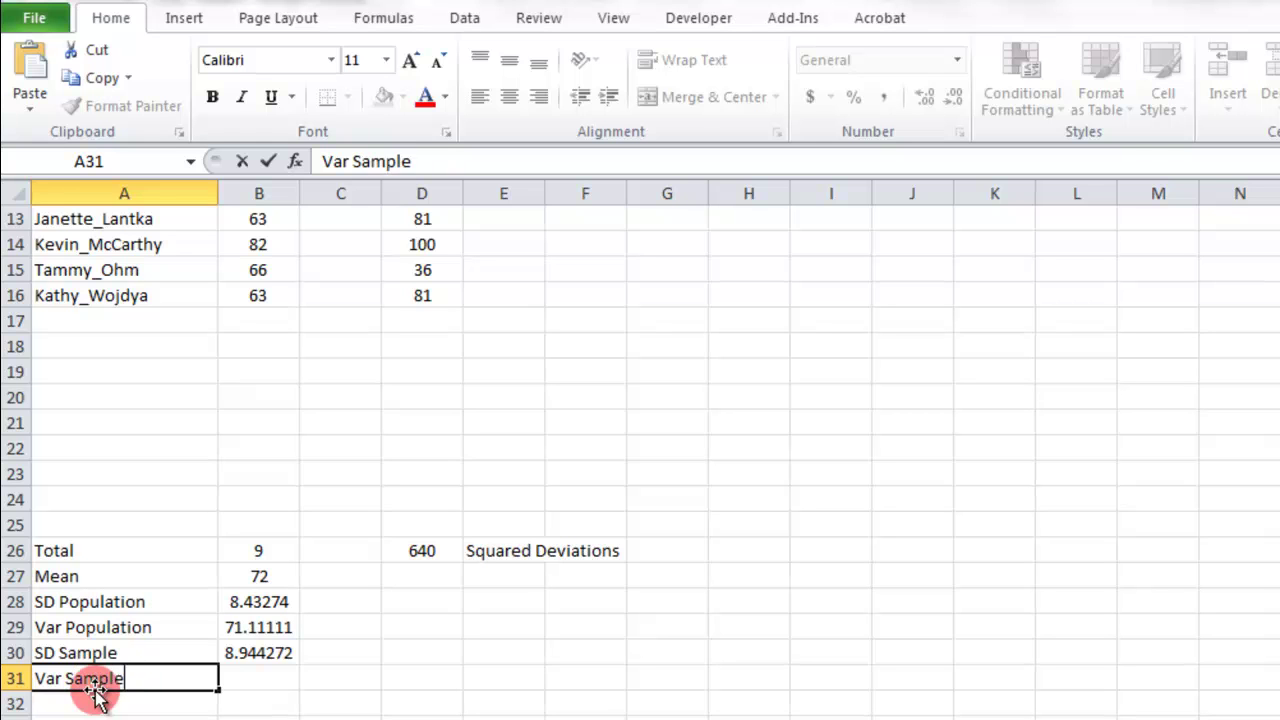
{"action": "key", "text": "Tab"}
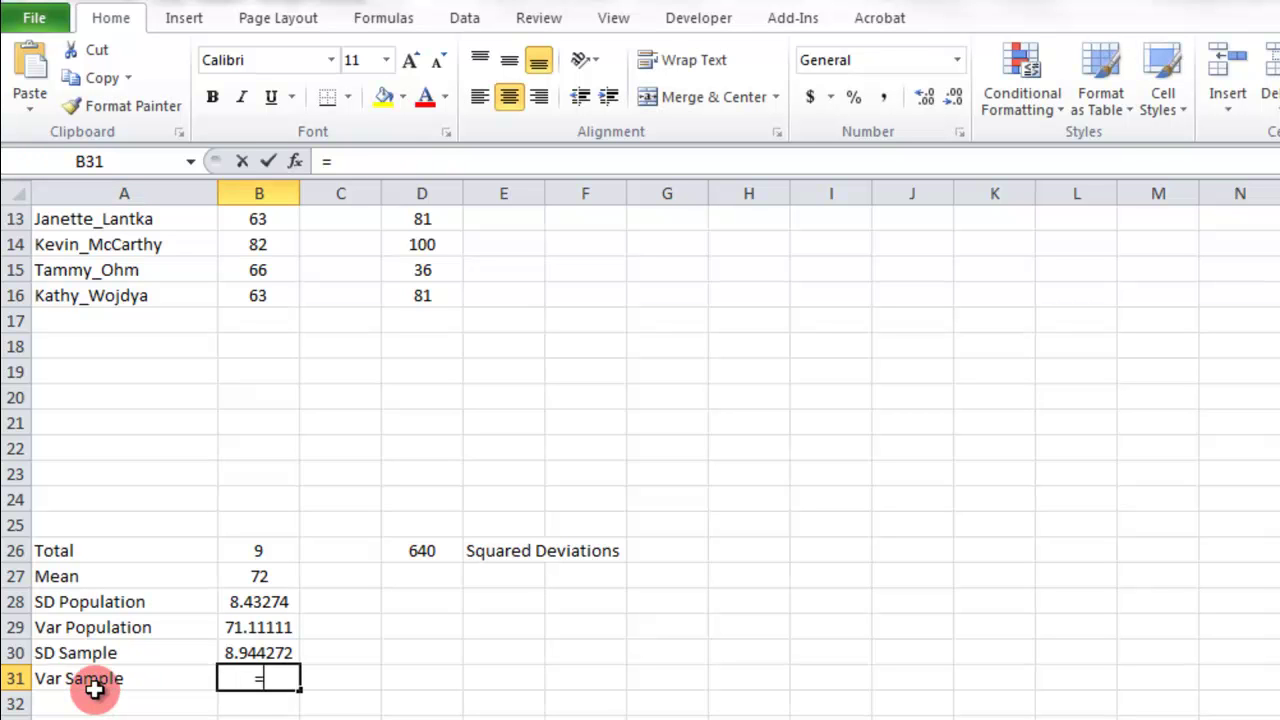
{"action": "left_click", "coordinate": [285, 651]}
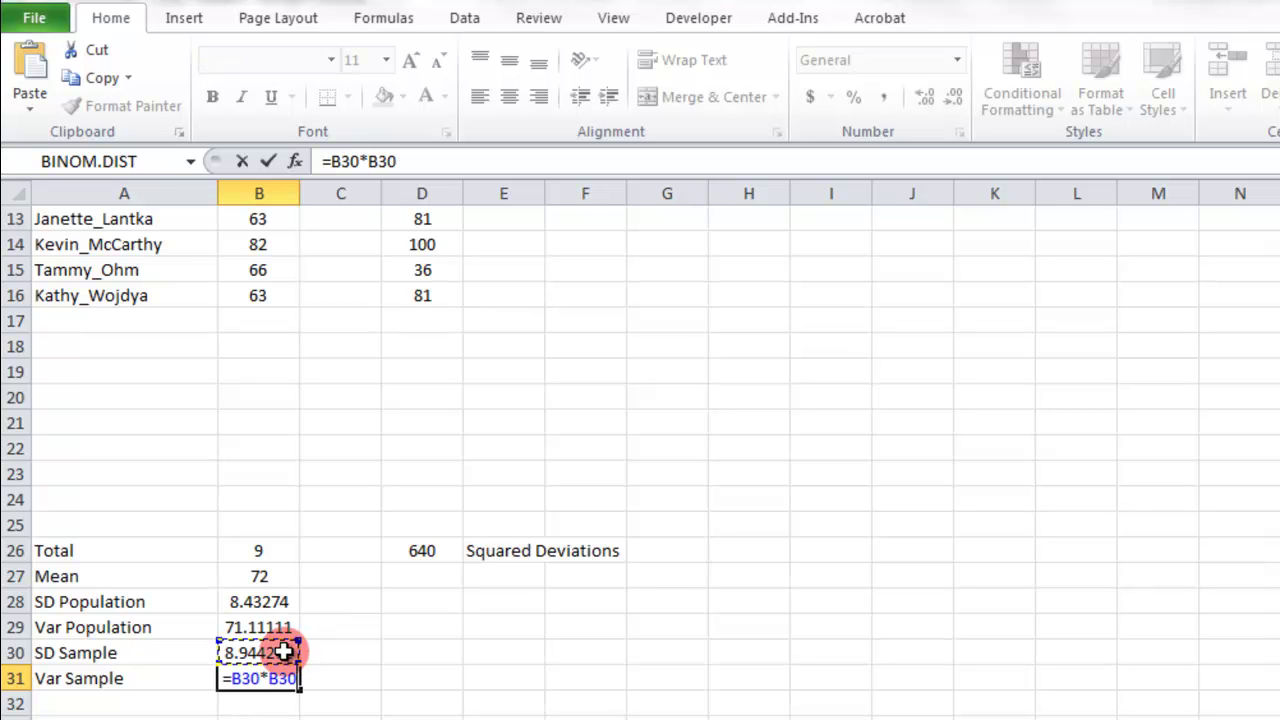
{"action": "key", "text": "Return"}
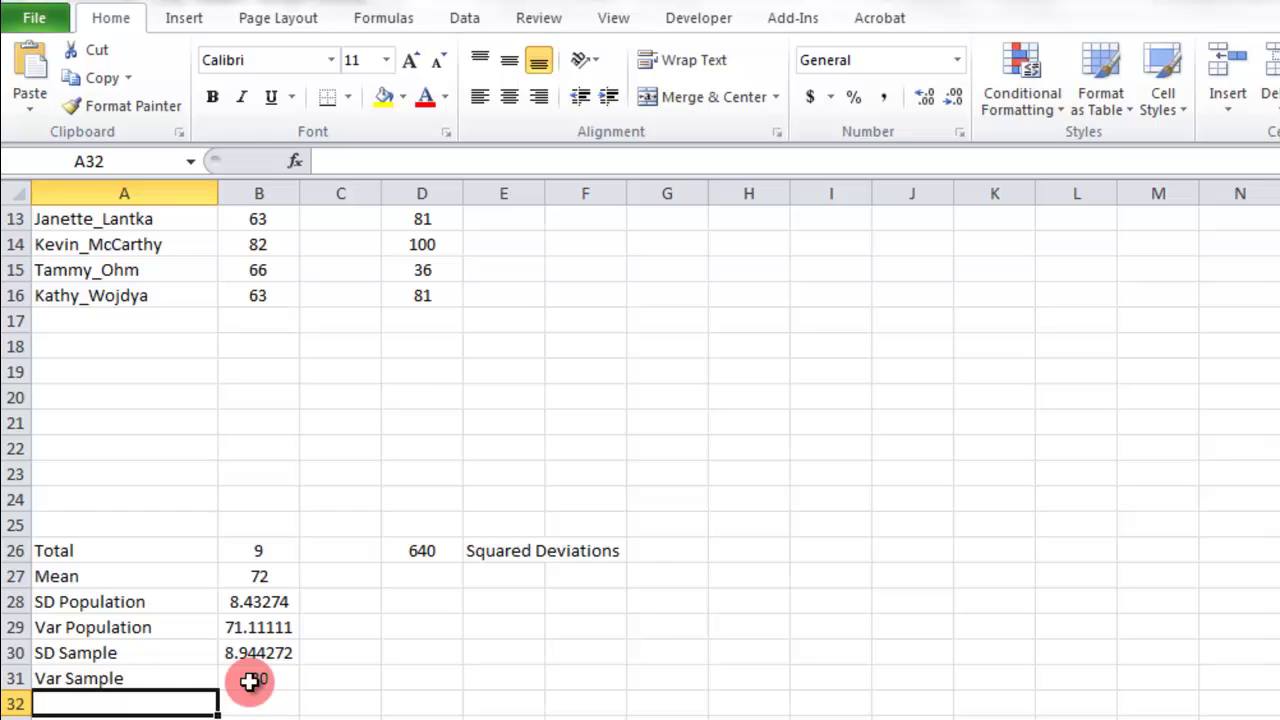
Step: Review the population and sample standard deviation formulas above the data against the summary results in rows 26 to 31
{"action": "scroll", "coordinate": [250, 646], "scroll_direction": "down", "scroll_amount": 2}
{"action": "scroll", "coordinate": [250, 646], "scroll_direction": "up", "scroll_amount": 6}
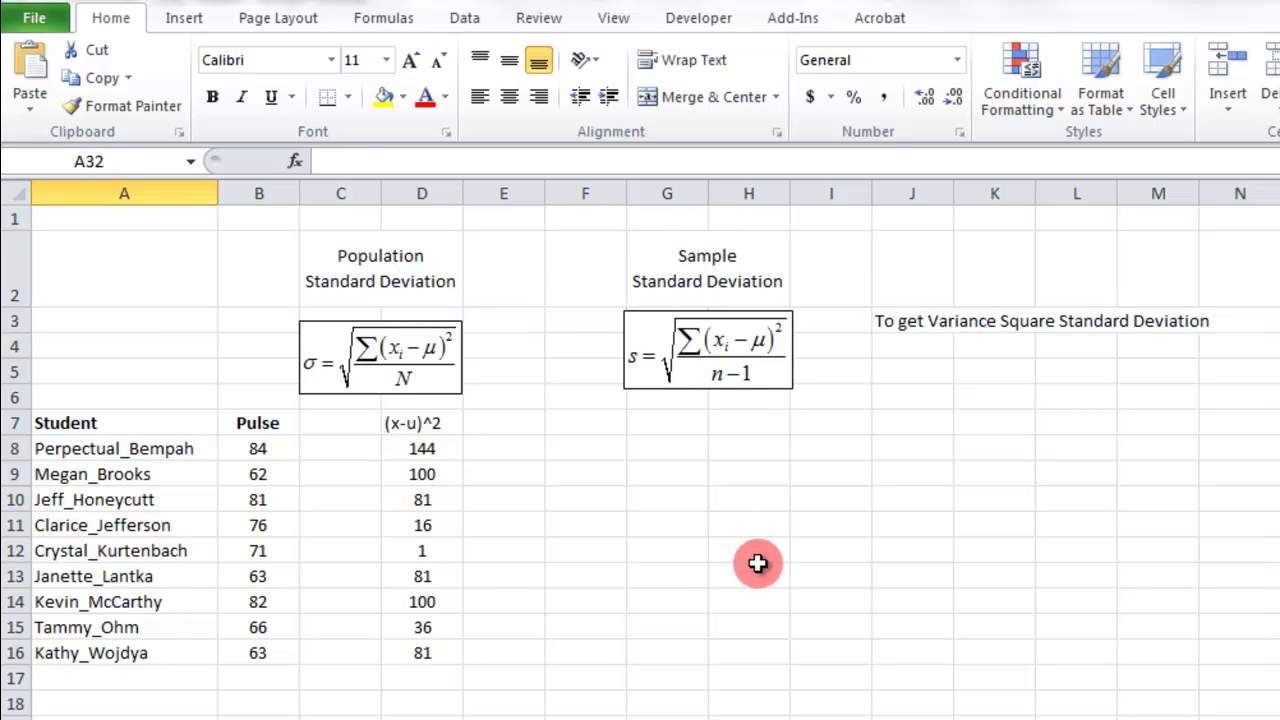
{"action": "scroll", "coordinate": [757, 540], "scroll_direction": "down", "scroll_amount": 4}
{"action": "scroll", "coordinate": [686, 506], "scroll_direction": "up", "scroll_amount": 4}
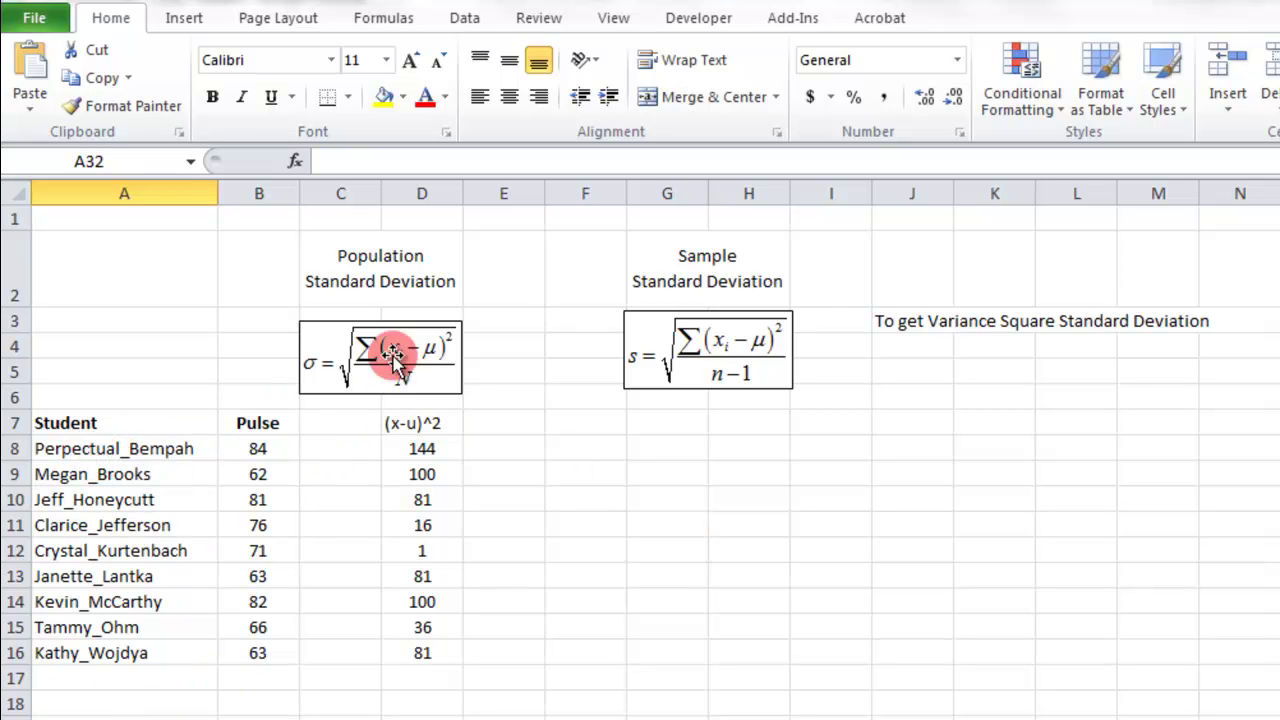
{"action": "scroll", "coordinate": [414, 555], "scroll_direction": "down", "scroll_amount": 3}
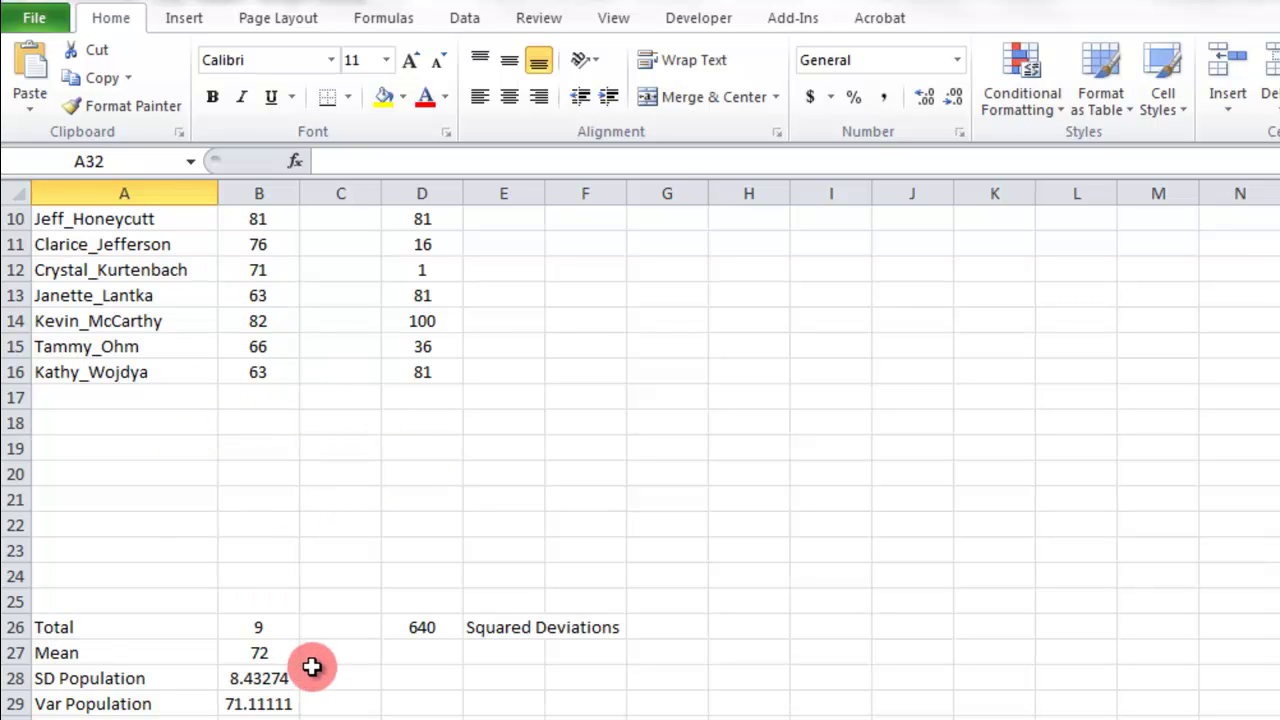
{"action": "scroll", "coordinate": [312, 667], "scroll_direction": "down", "scroll_amount": 2}
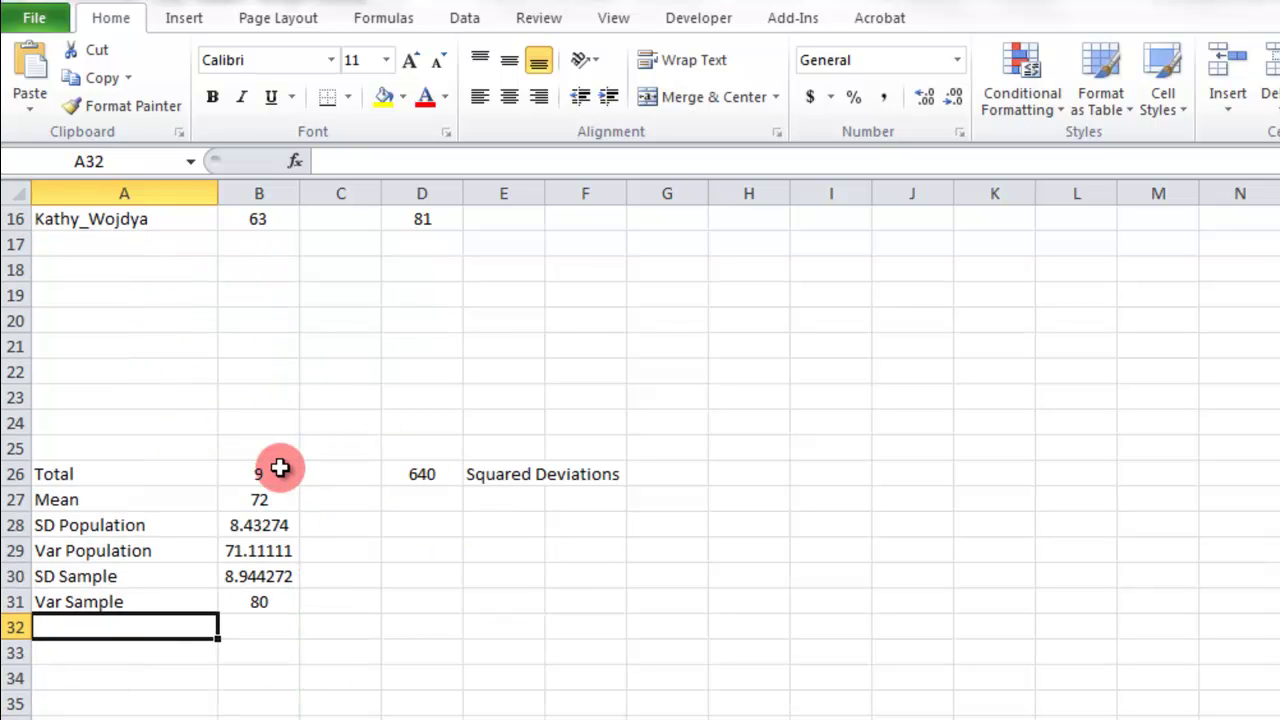